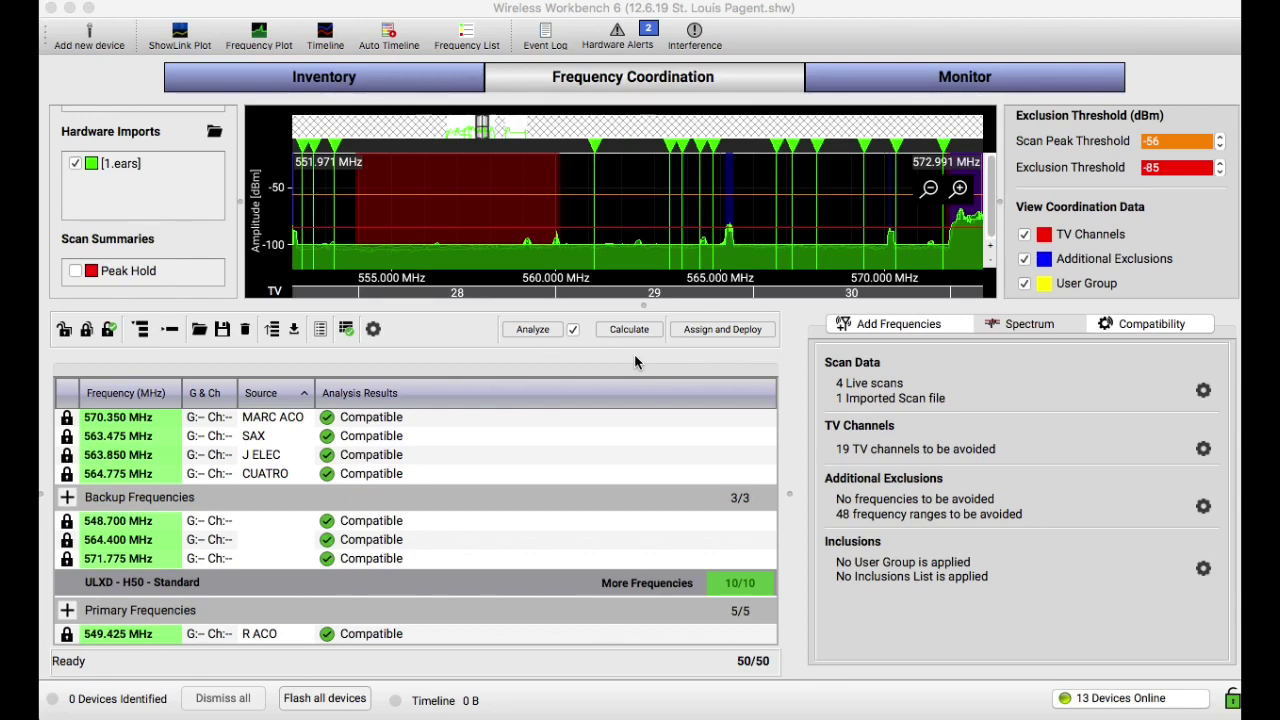
- Save the show file as a new copy named "12.7.19 Milwaukee, Eagle 63112" in the OAR WWB 2016 folder
click(459, 337)
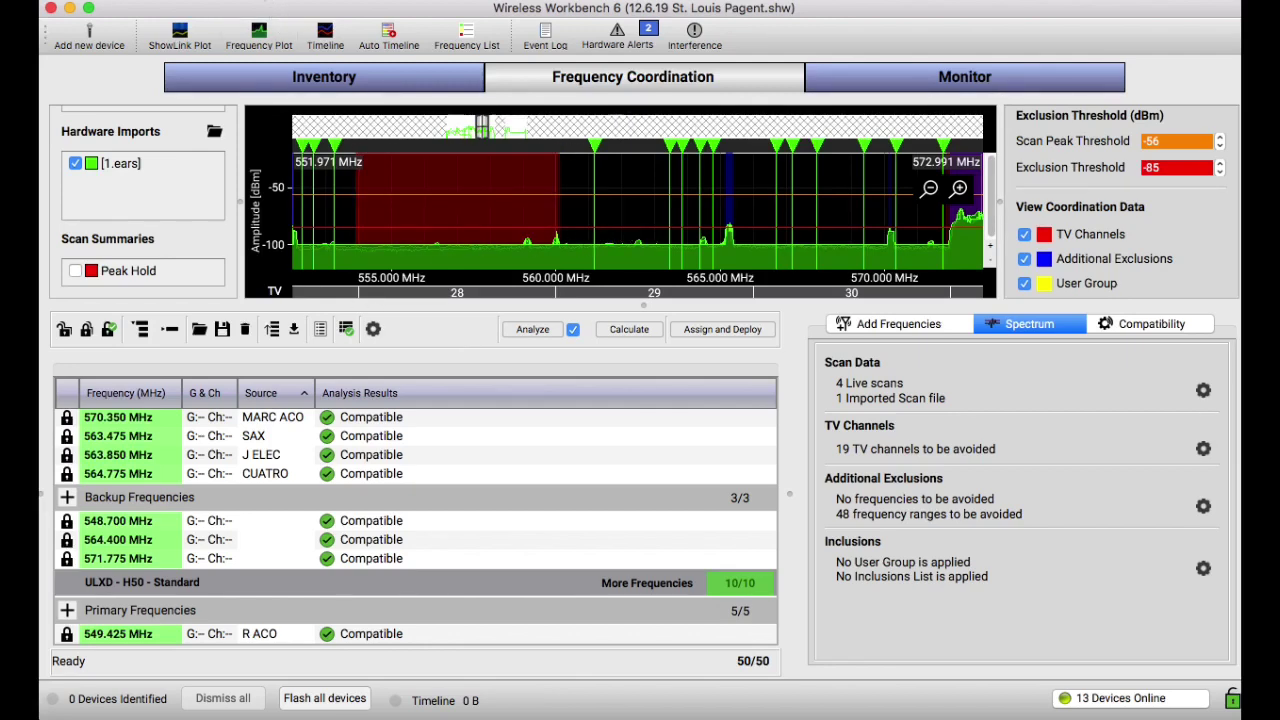
click(262, 0)
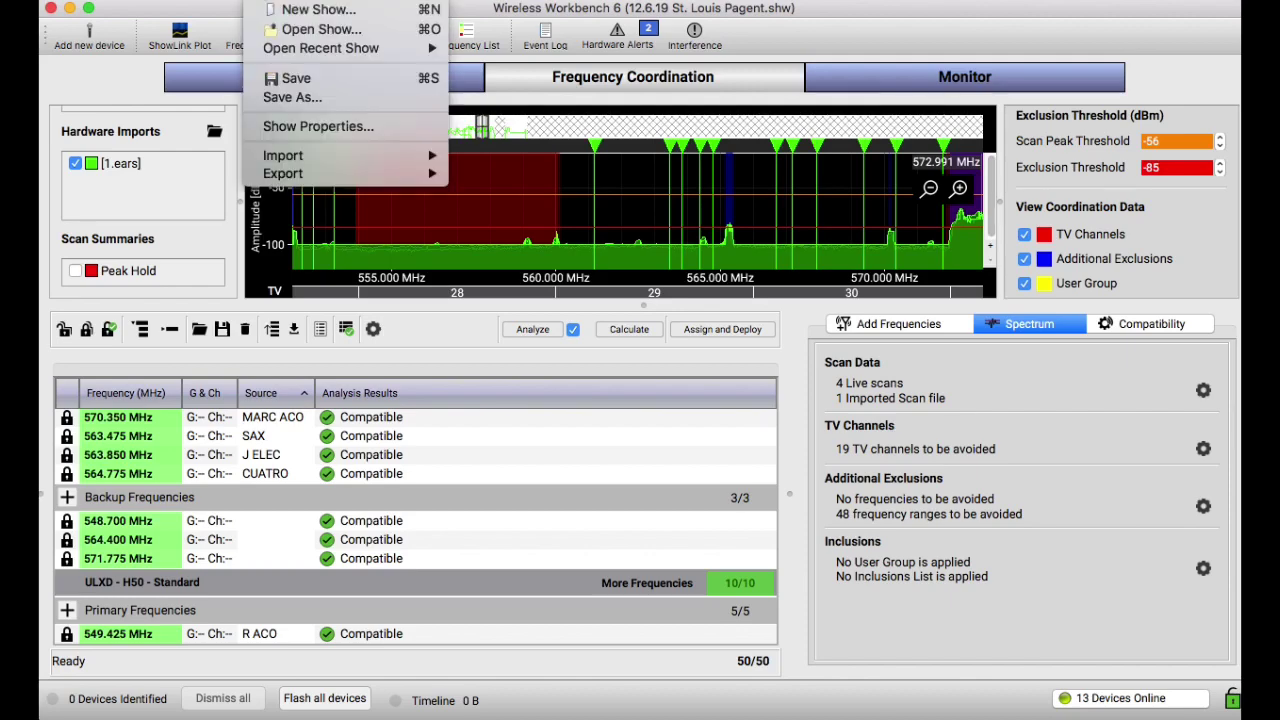
click(301, 107)
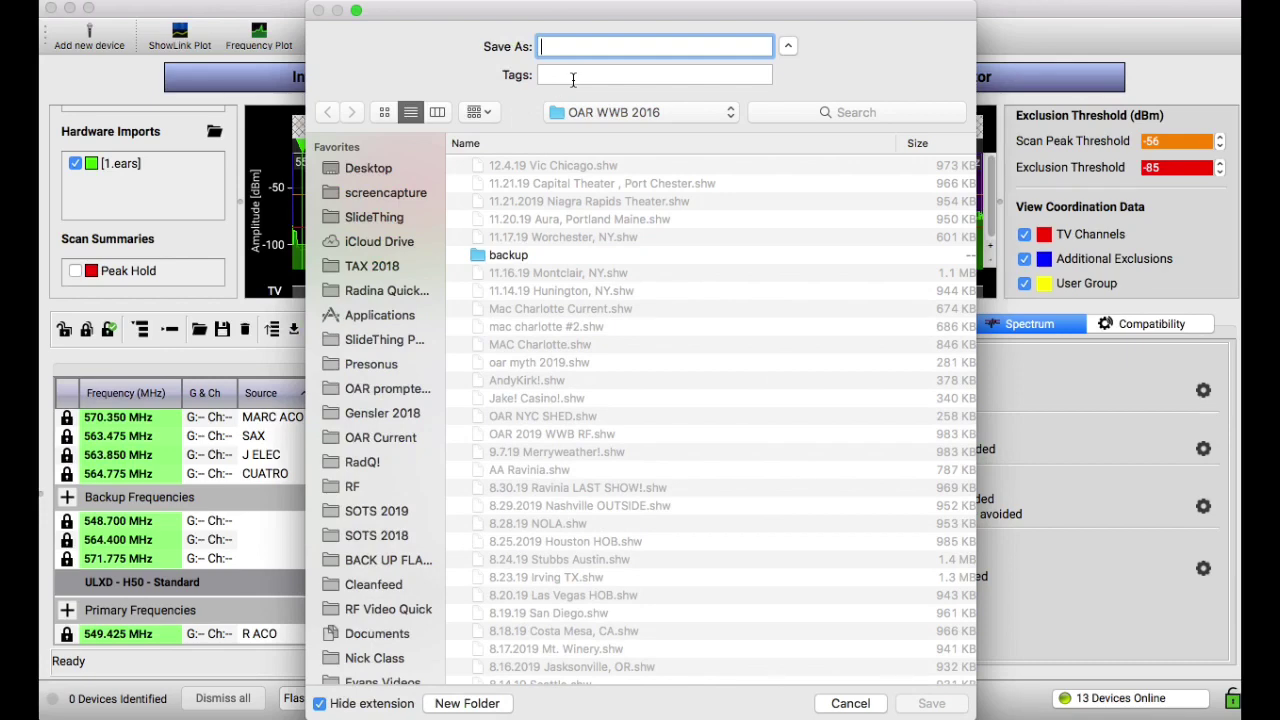
text(12.7.19)
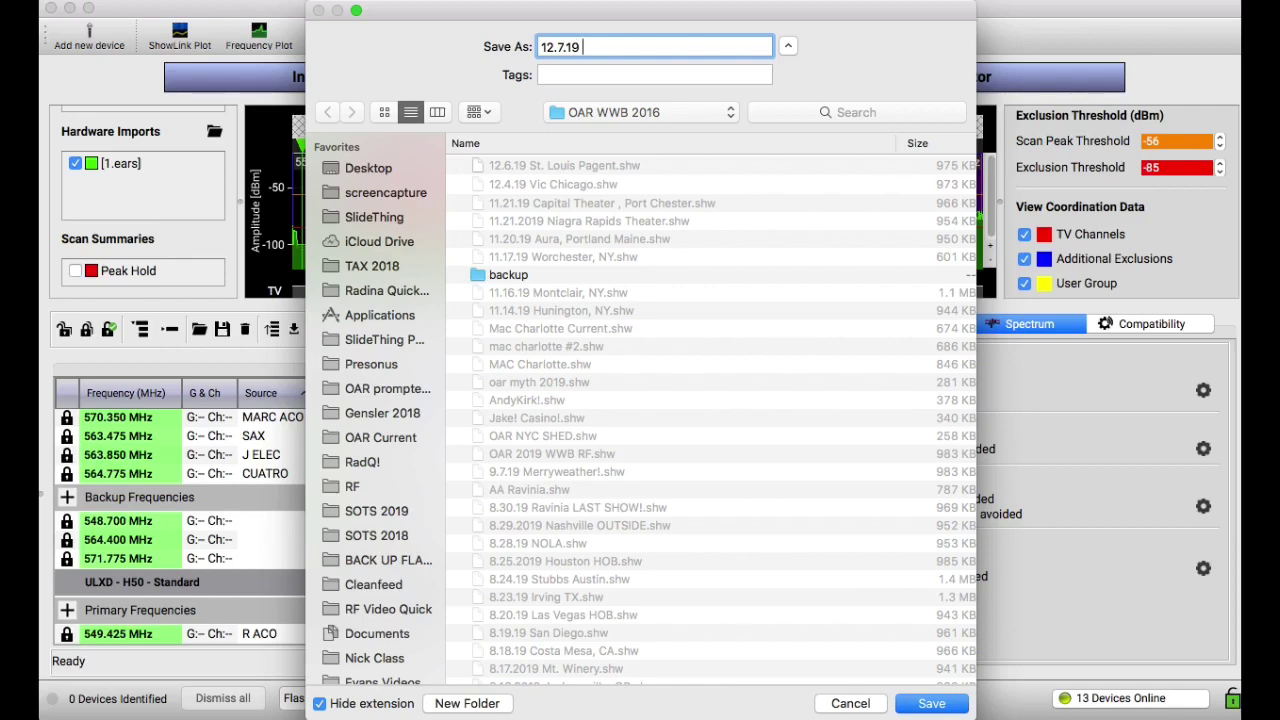
text(Milwaukee, Eagle)
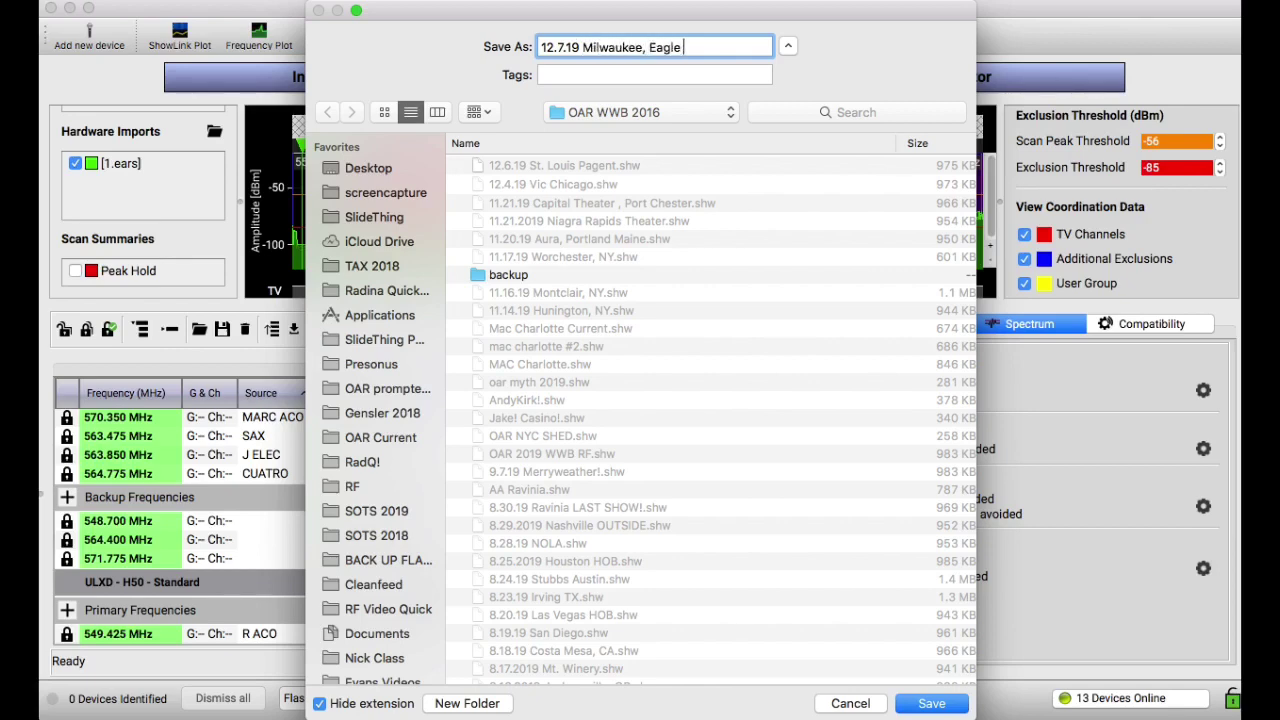
text( 63112)
click(931, 703)
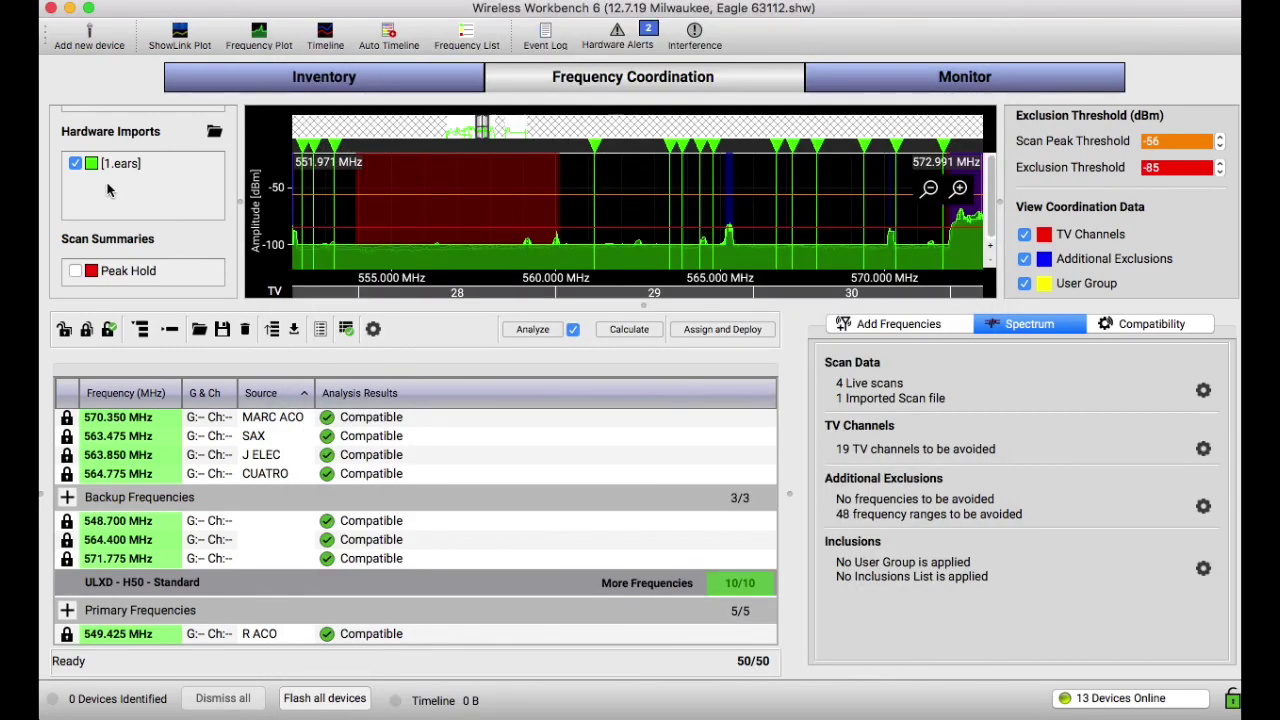
- Remove the data of all four recent scans from the frequency plot, one after another
scroll(110, 190, up, 5)
right_click(141, 156)
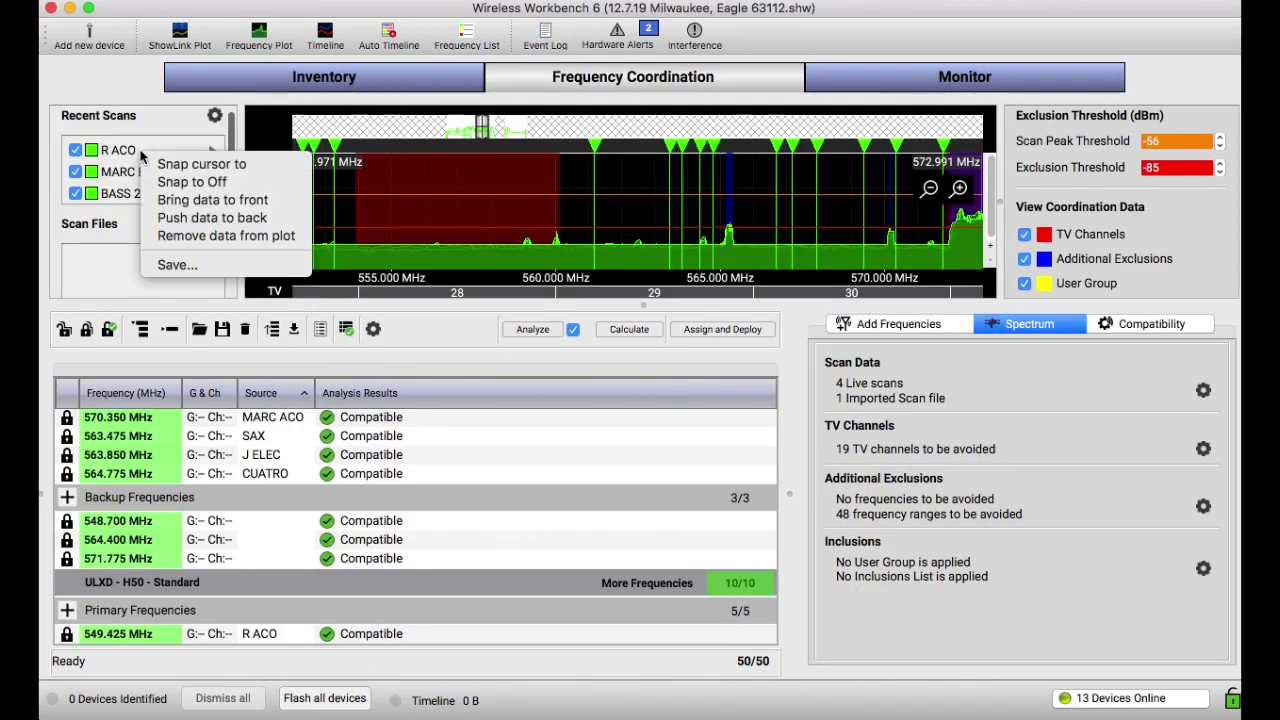
click(226, 235)
right_click(124, 150)
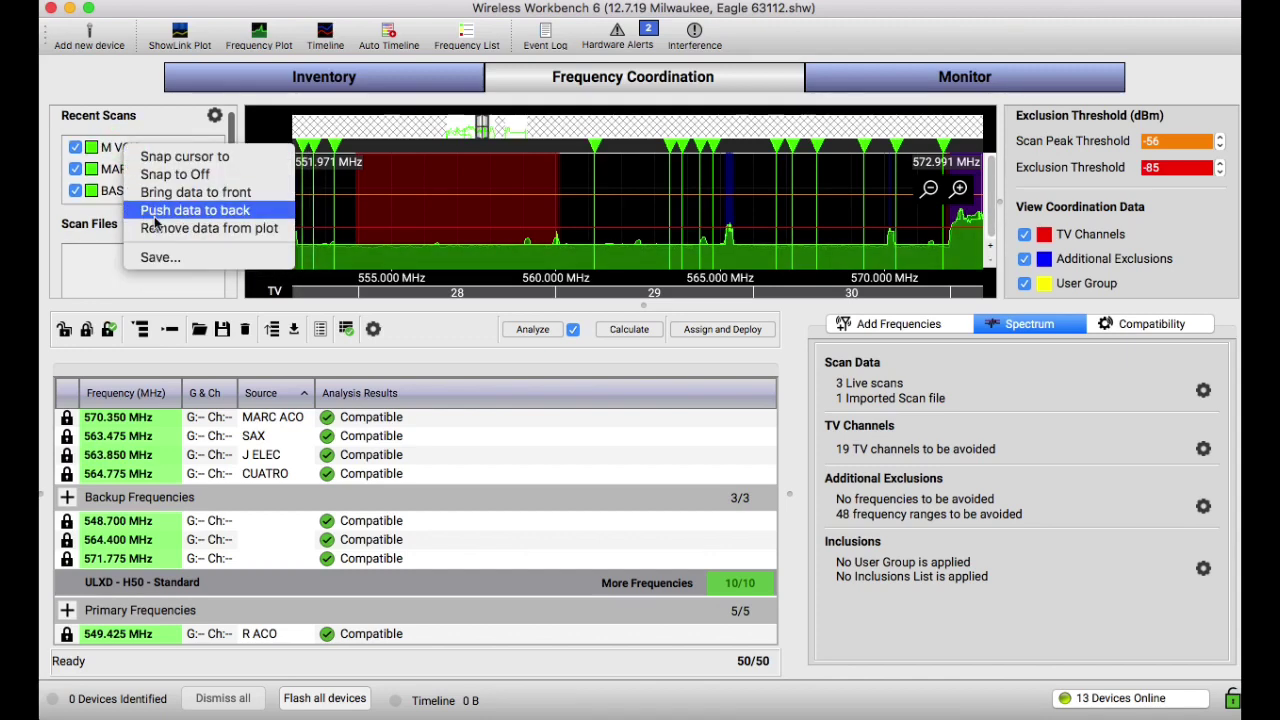
click(160, 230)
right_click(132, 150)
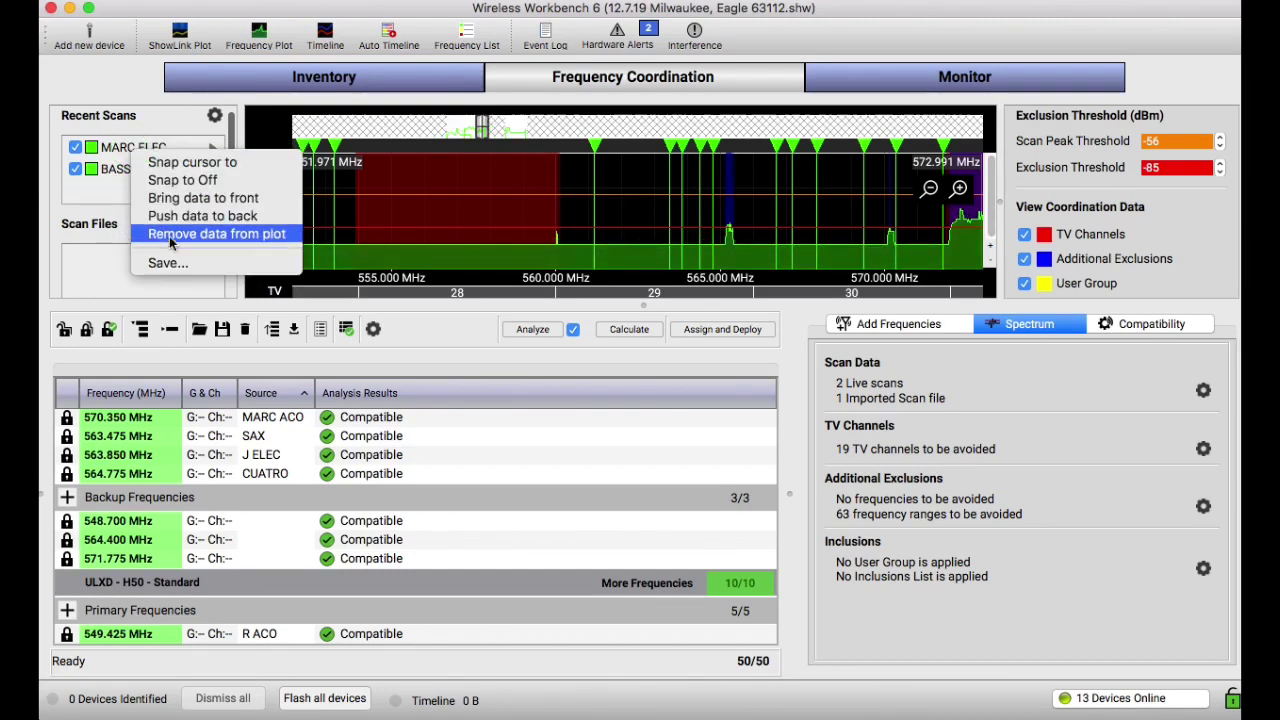
click(168, 236)
right_click(124, 149)
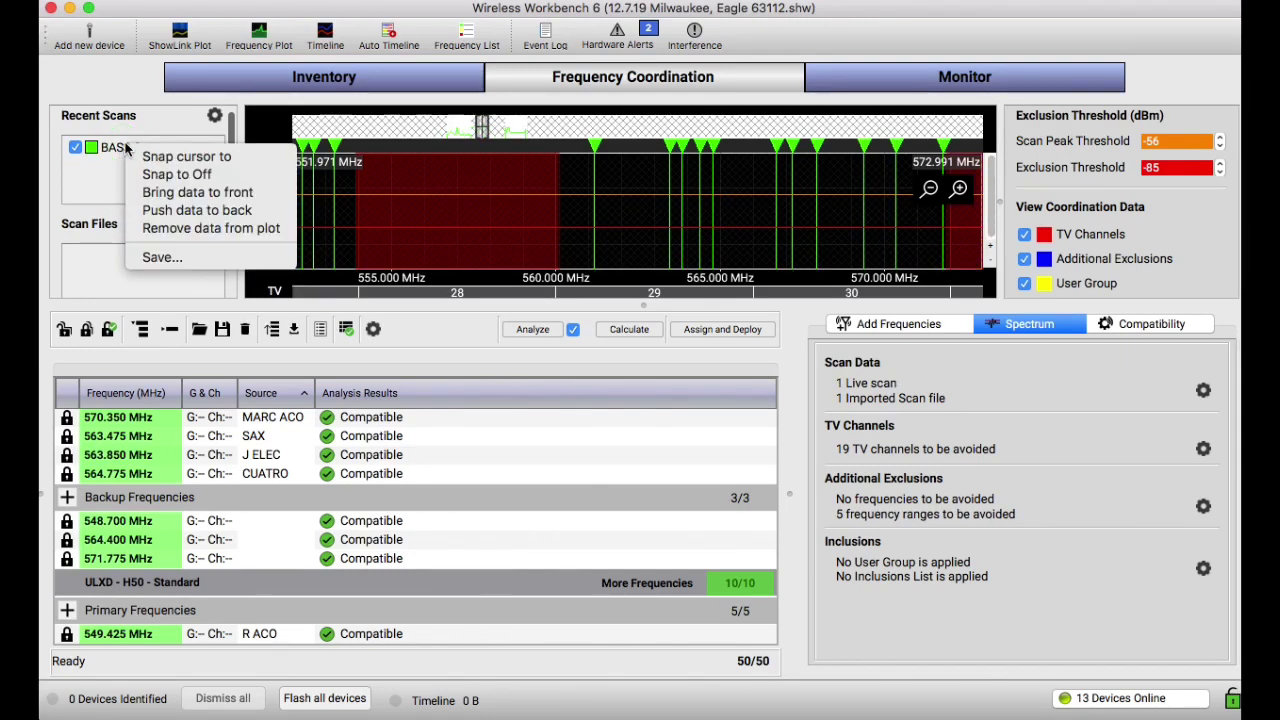
click(176, 230)
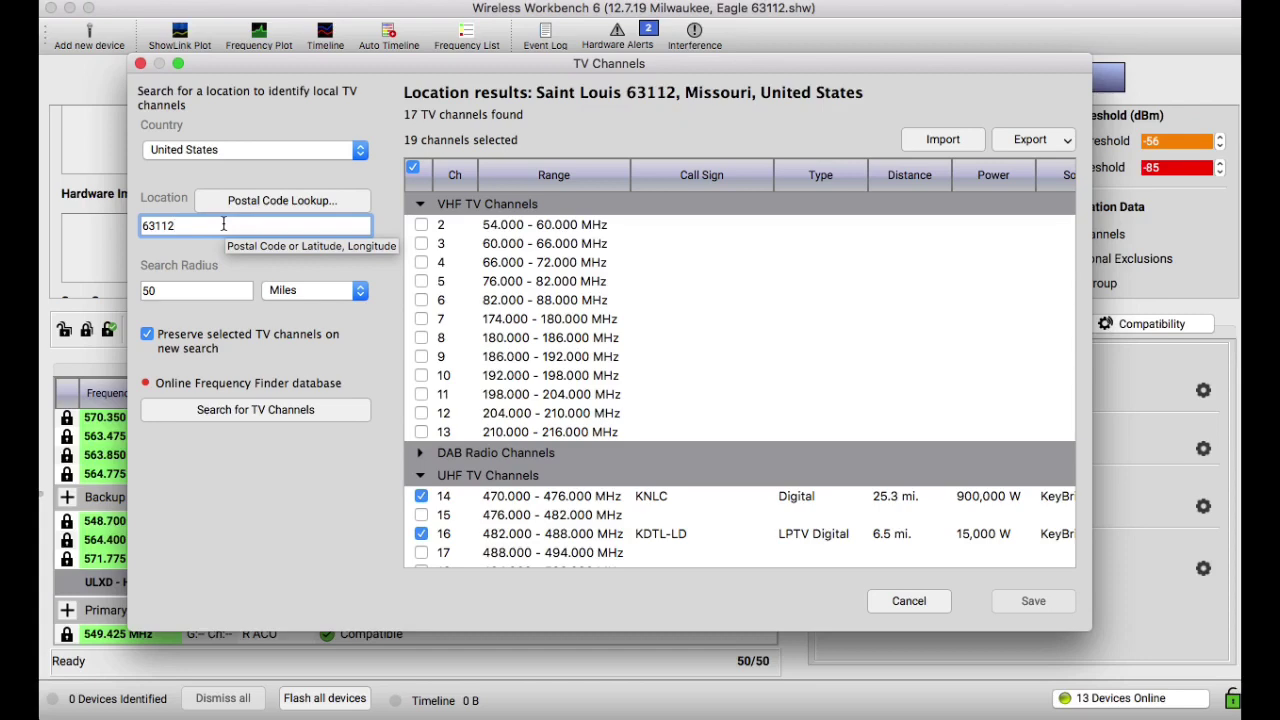
- Search for TV channels around postal code 53233 with preserving of the previously selected TV channels turned off
double_click(224, 224)
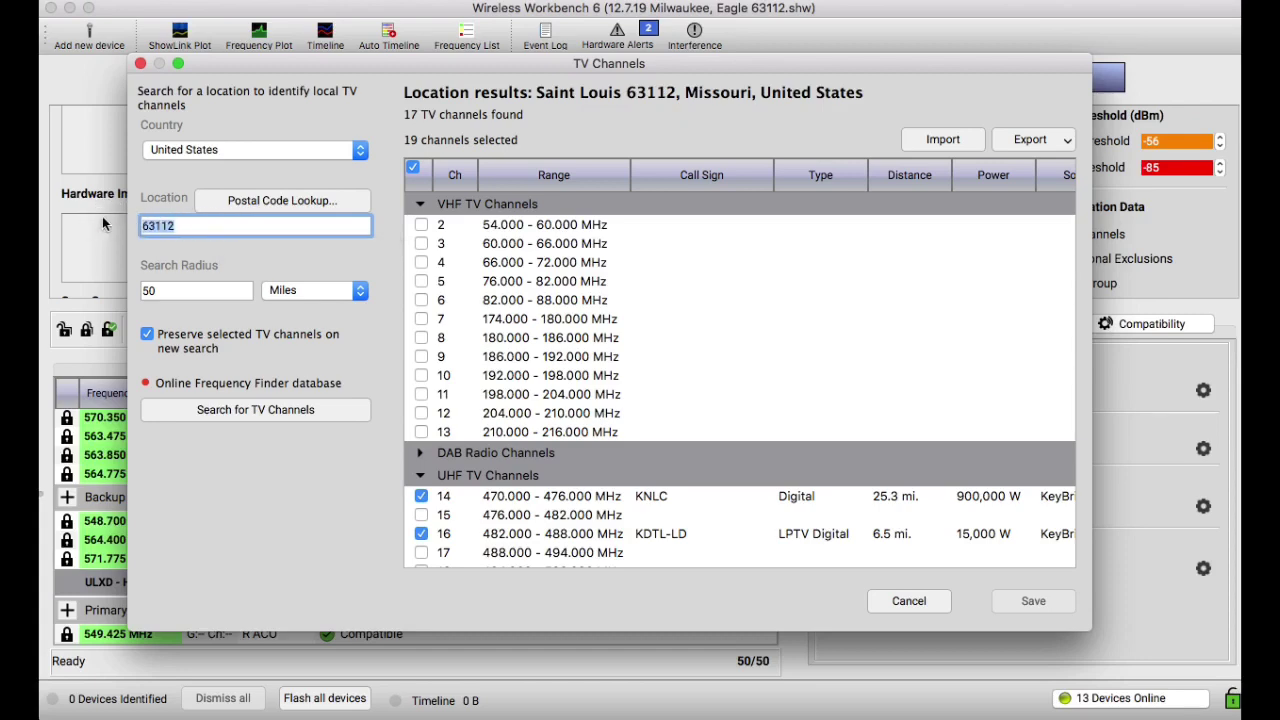
key(BackSpace)
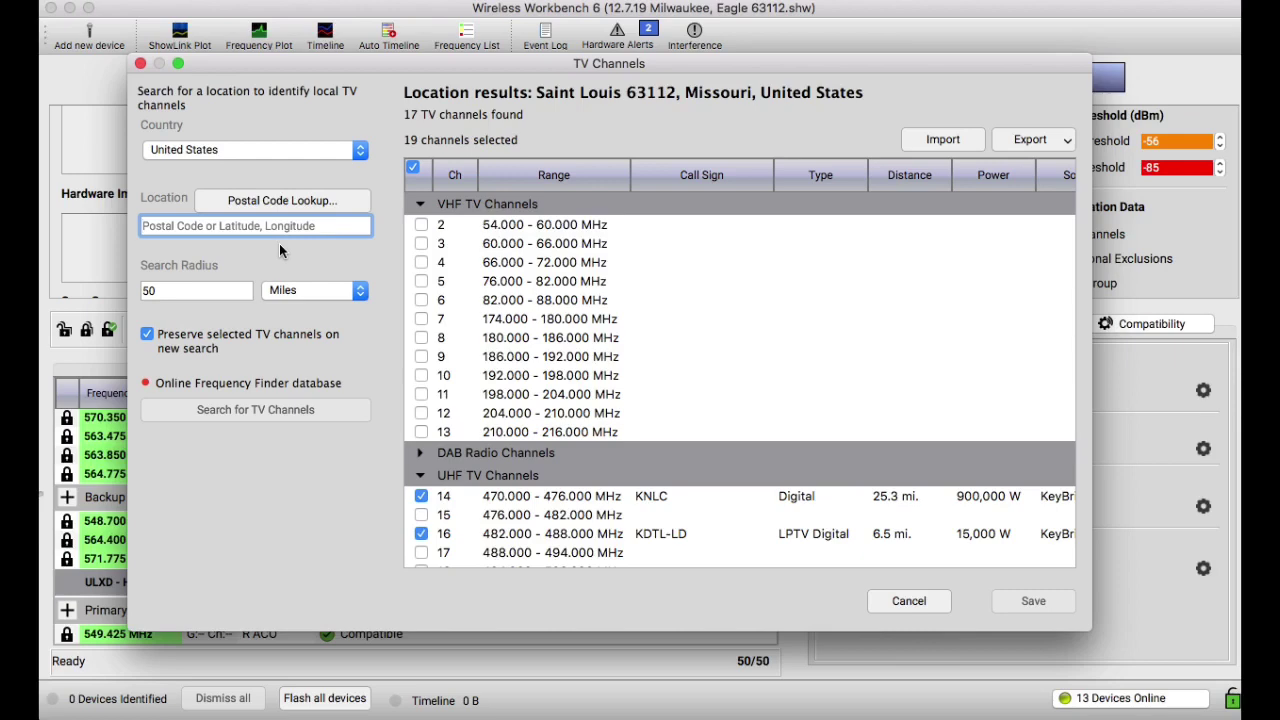
text(53)
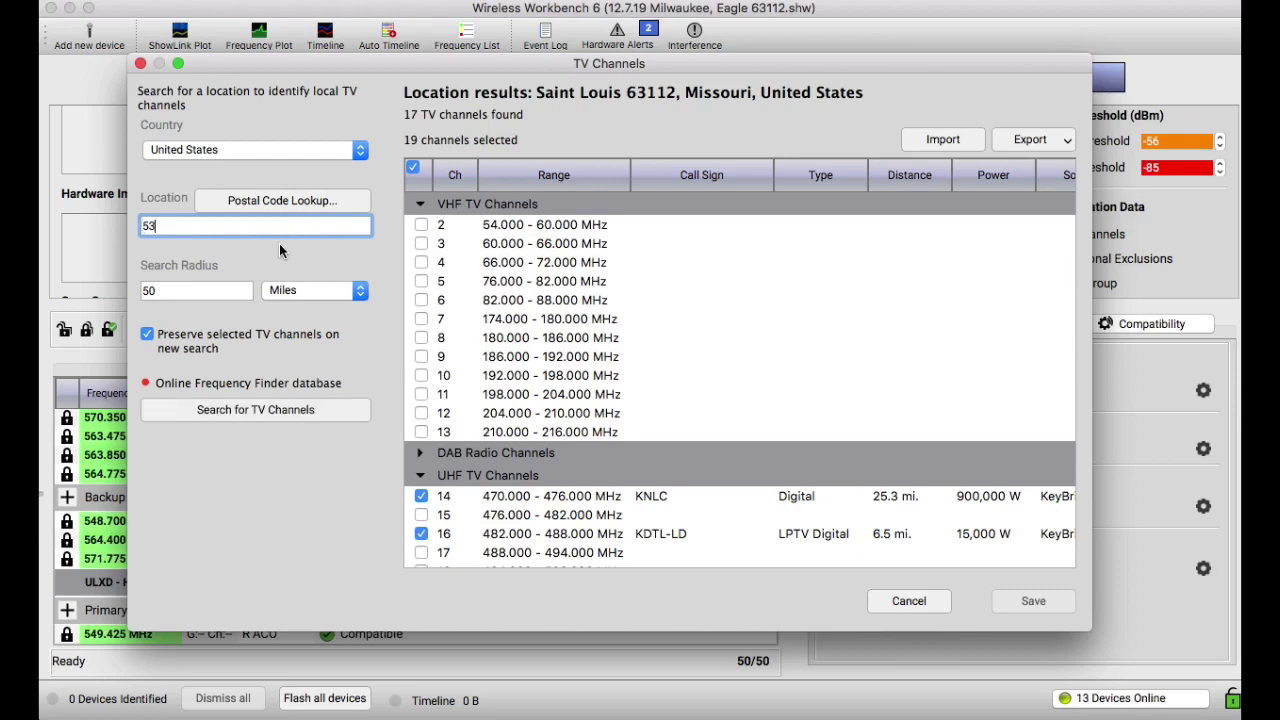
text(233)
click(147, 334)
click(260, 412)
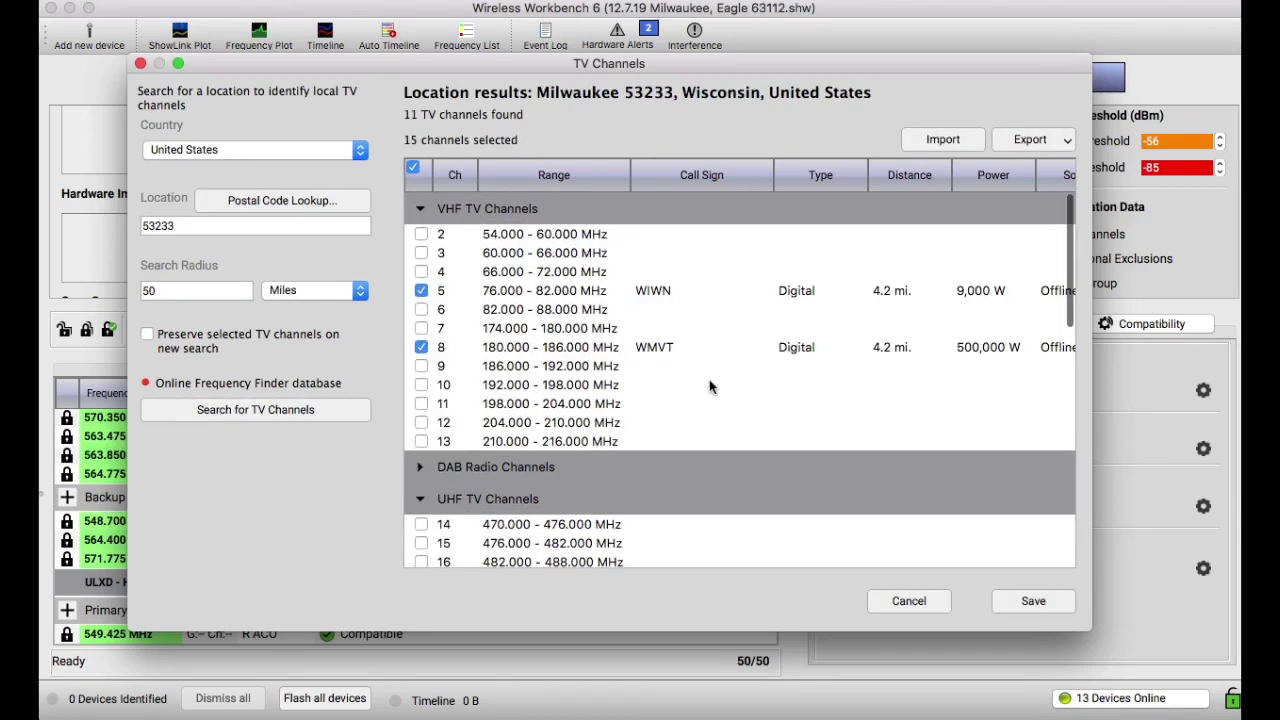
- Review the VHF and UHF channel results for the new location, including call signs, distance, power and source
scroll(710, 383, down, 10)
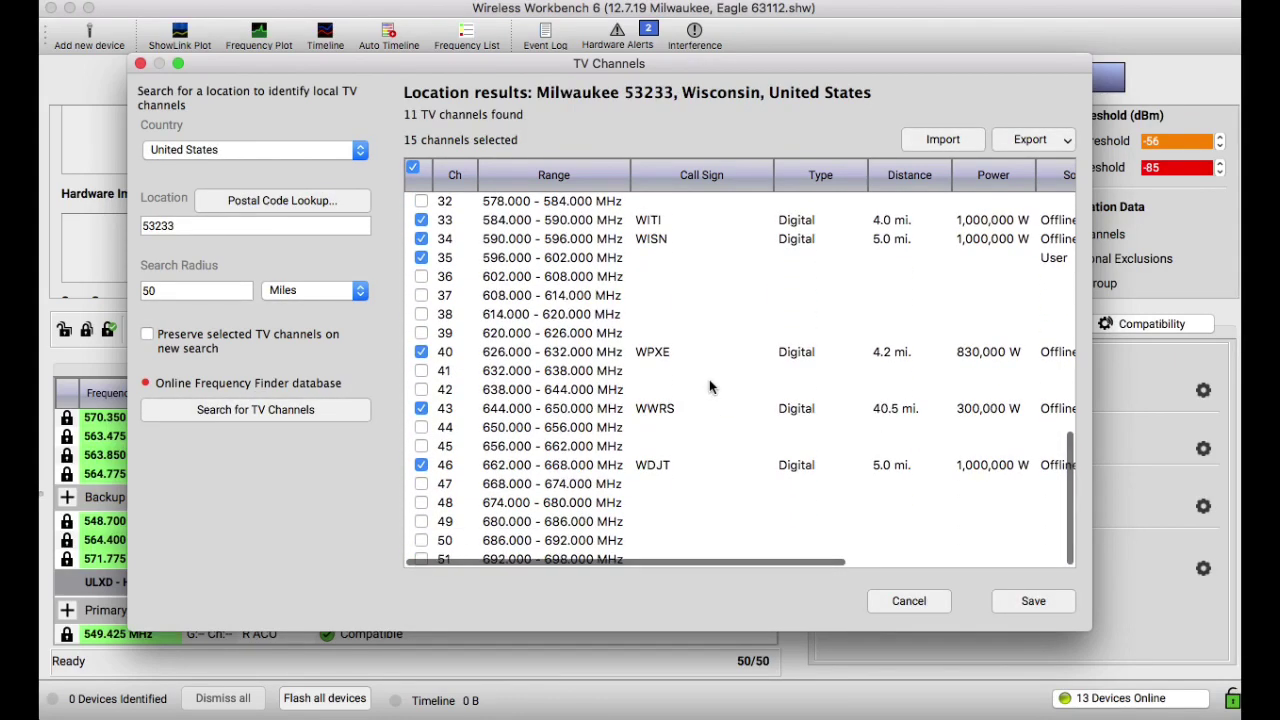
scroll(710, 386, up, 10)
scroll(710, 386, right, 5)
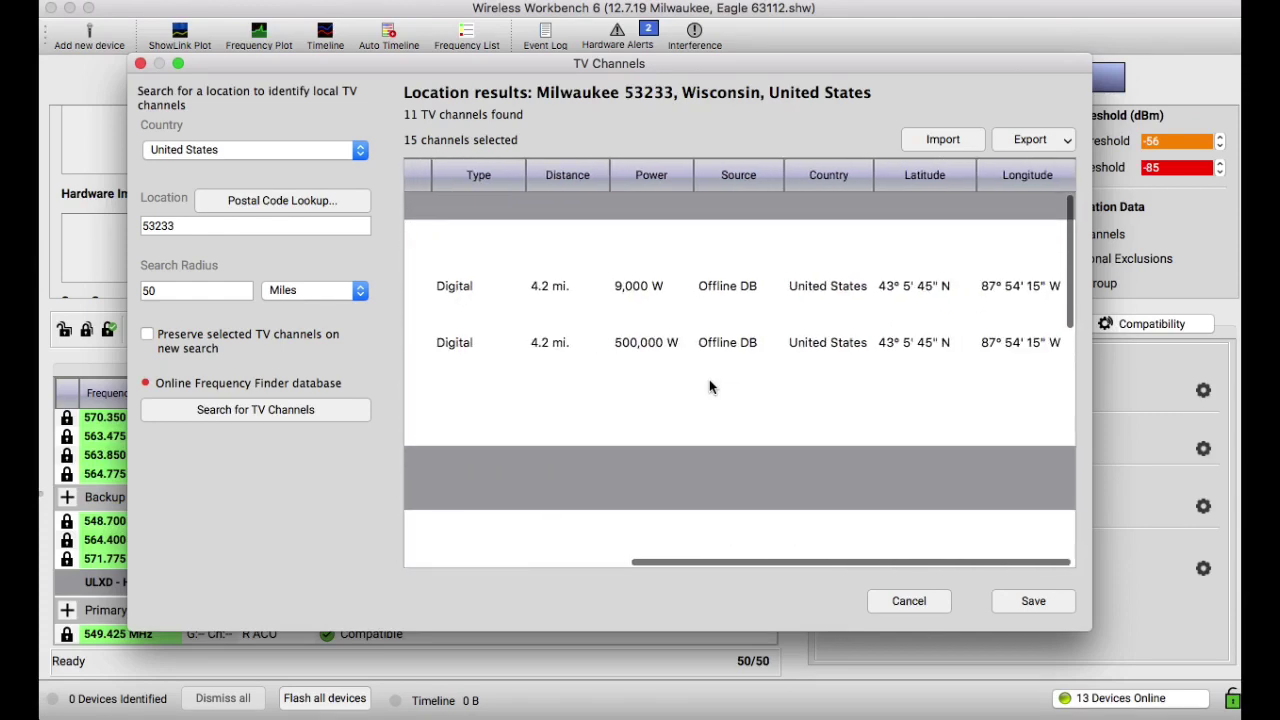
scroll(710, 386, left, 5)
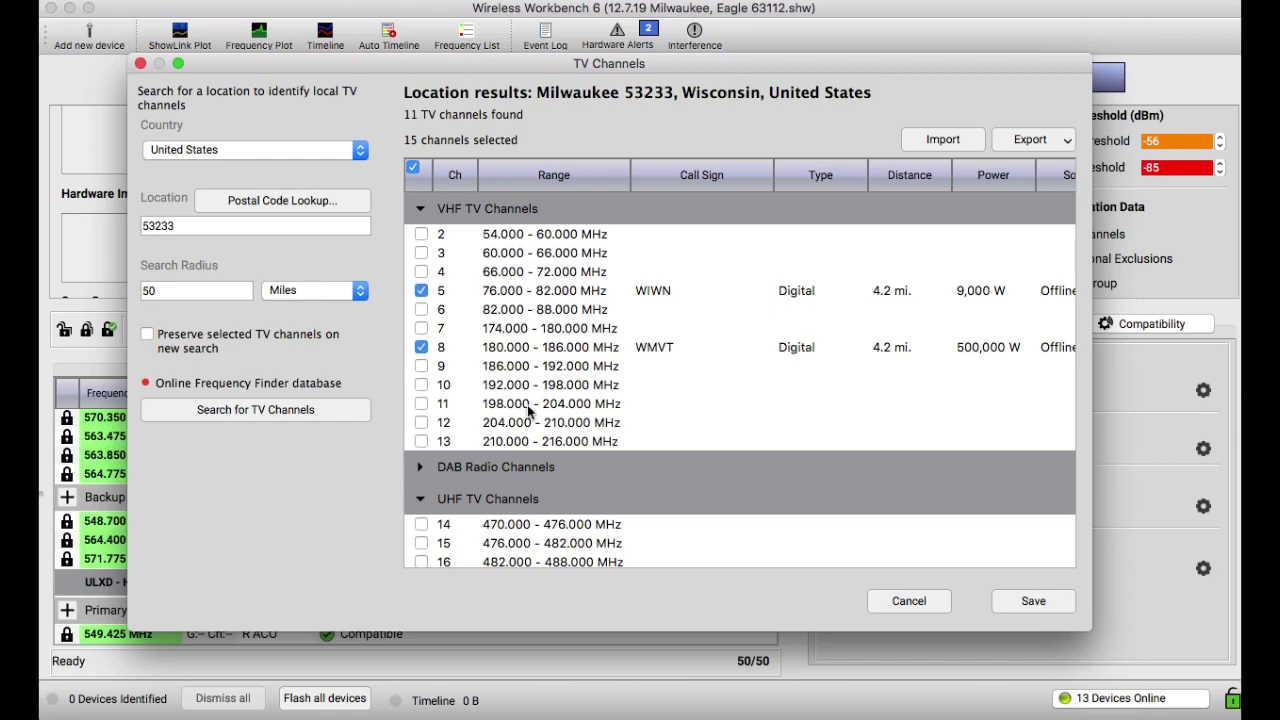
scroll(530, 410, up, 1)
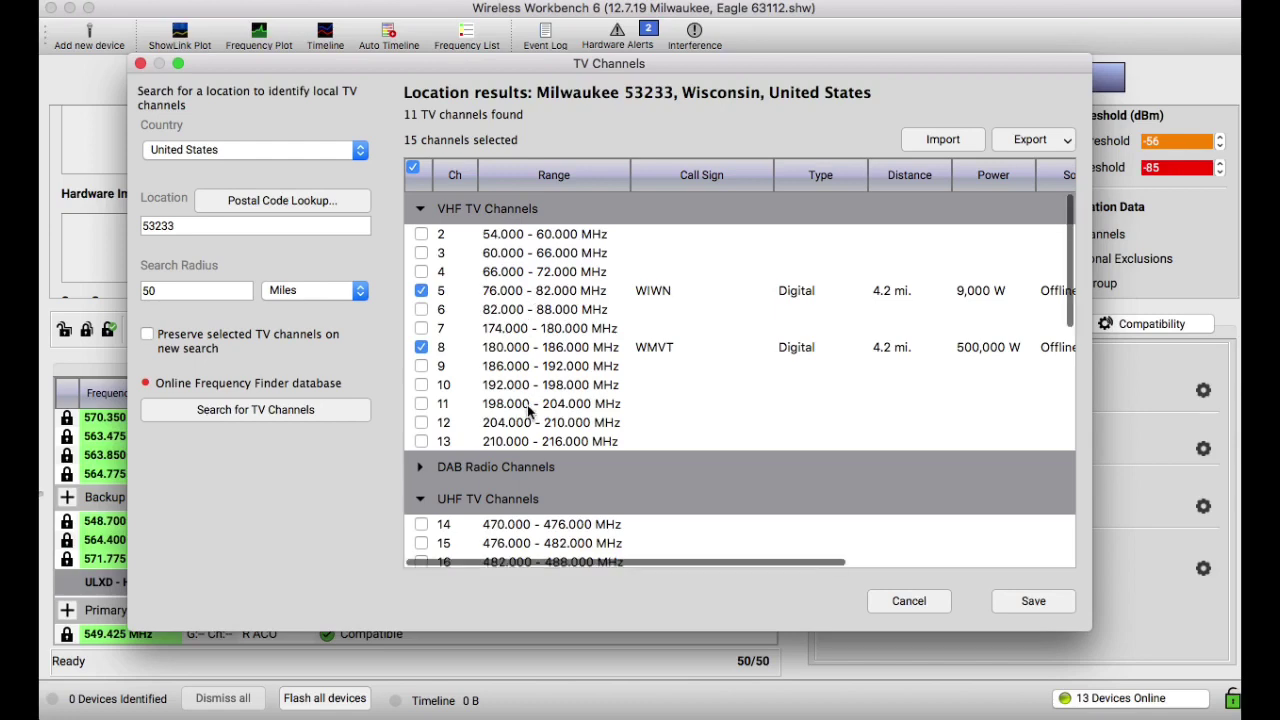
scroll(528, 410, down, 2)
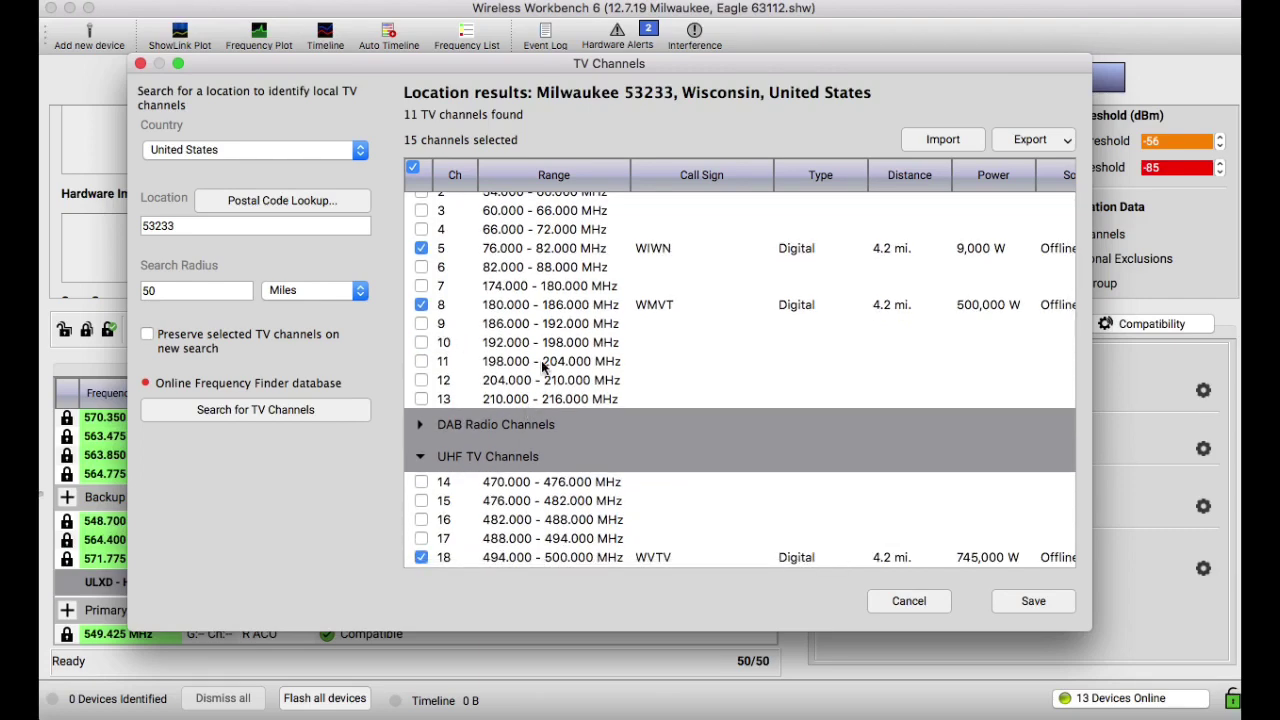
scroll(541, 360, down, 5)
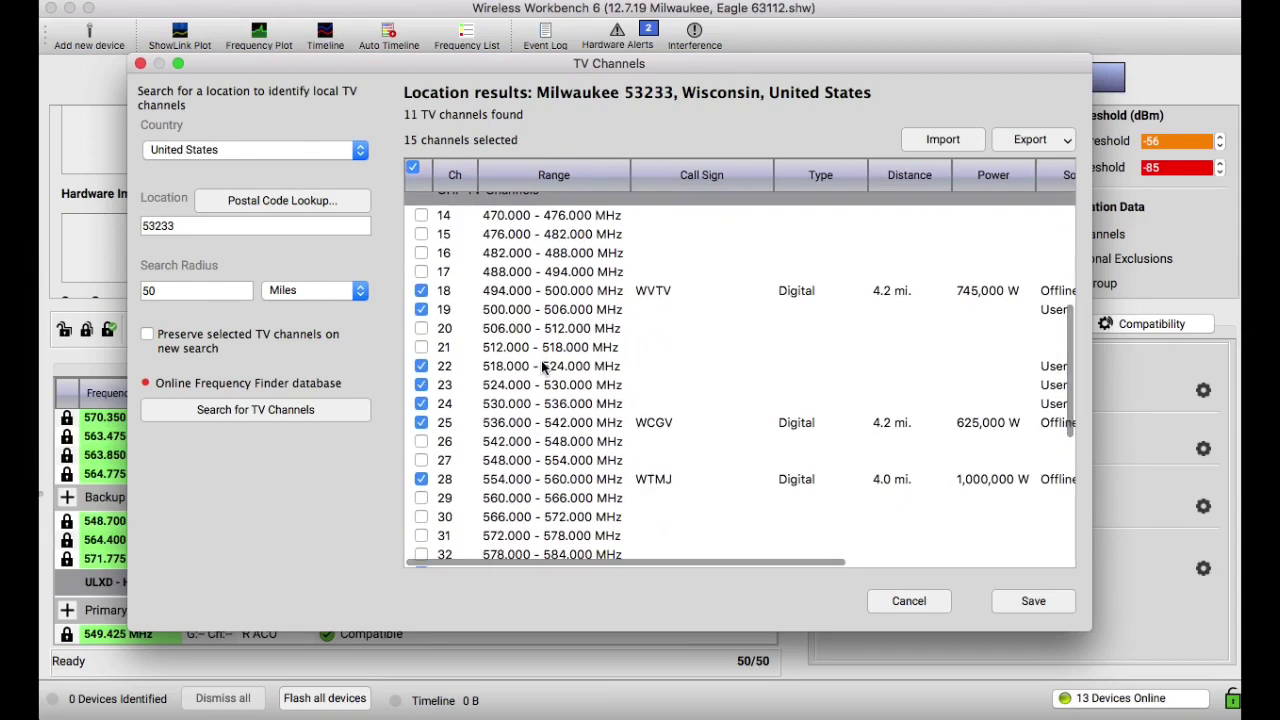
scroll(542, 362, up, 6)
scroll(543, 368, down, 5)
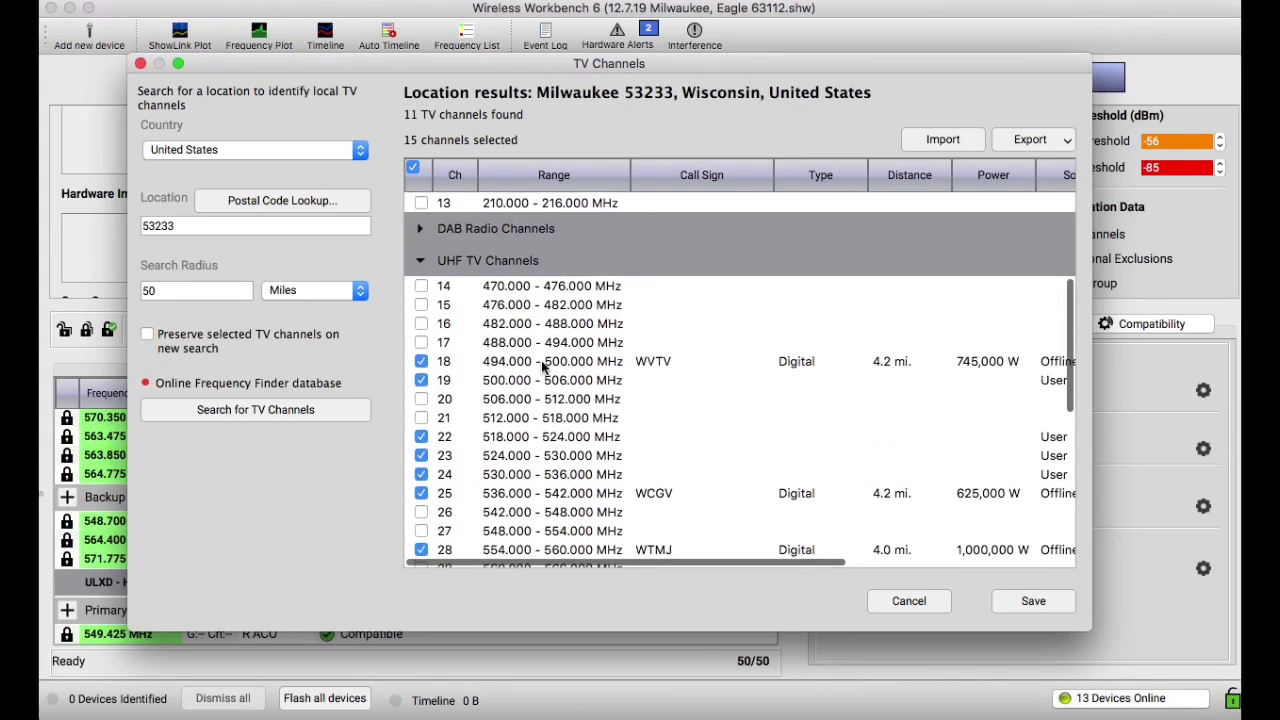
scroll(548, 380, down, 8)
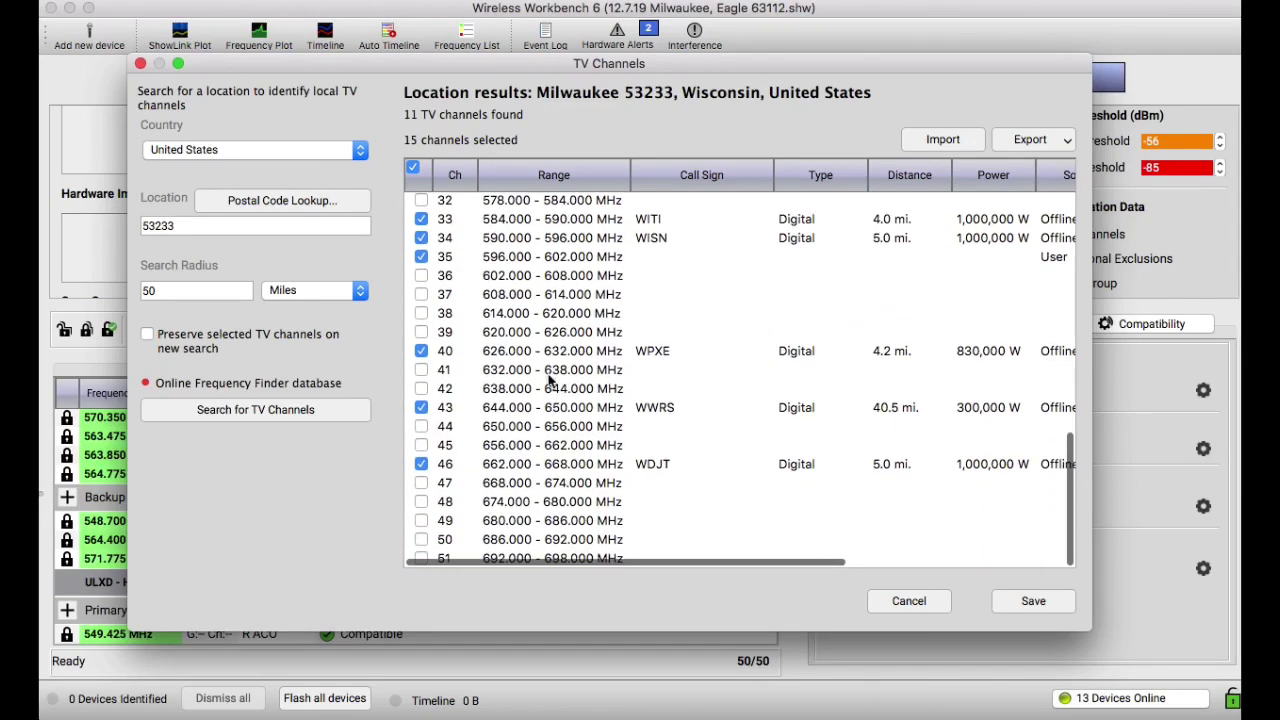
scroll(548, 380, up, 14)
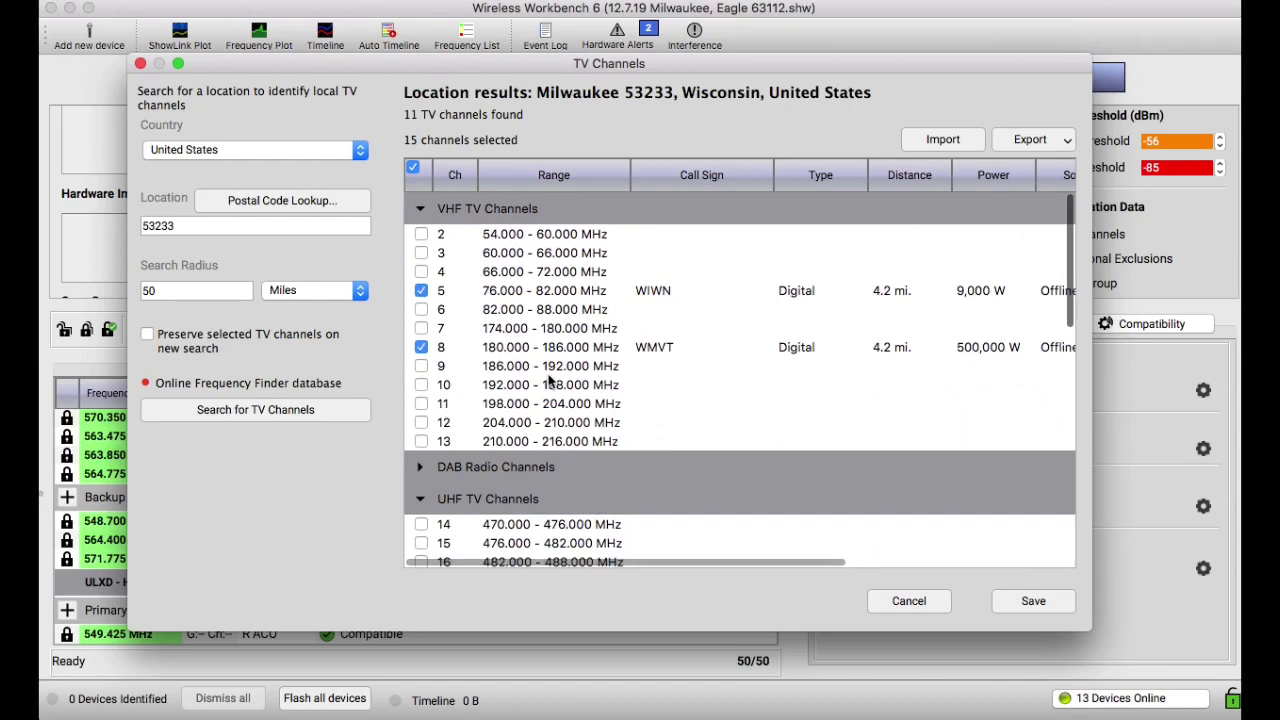
scroll(548, 380, down, 8)
scroll(548, 380, up, 5)
scroll(548, 380, up, 5)
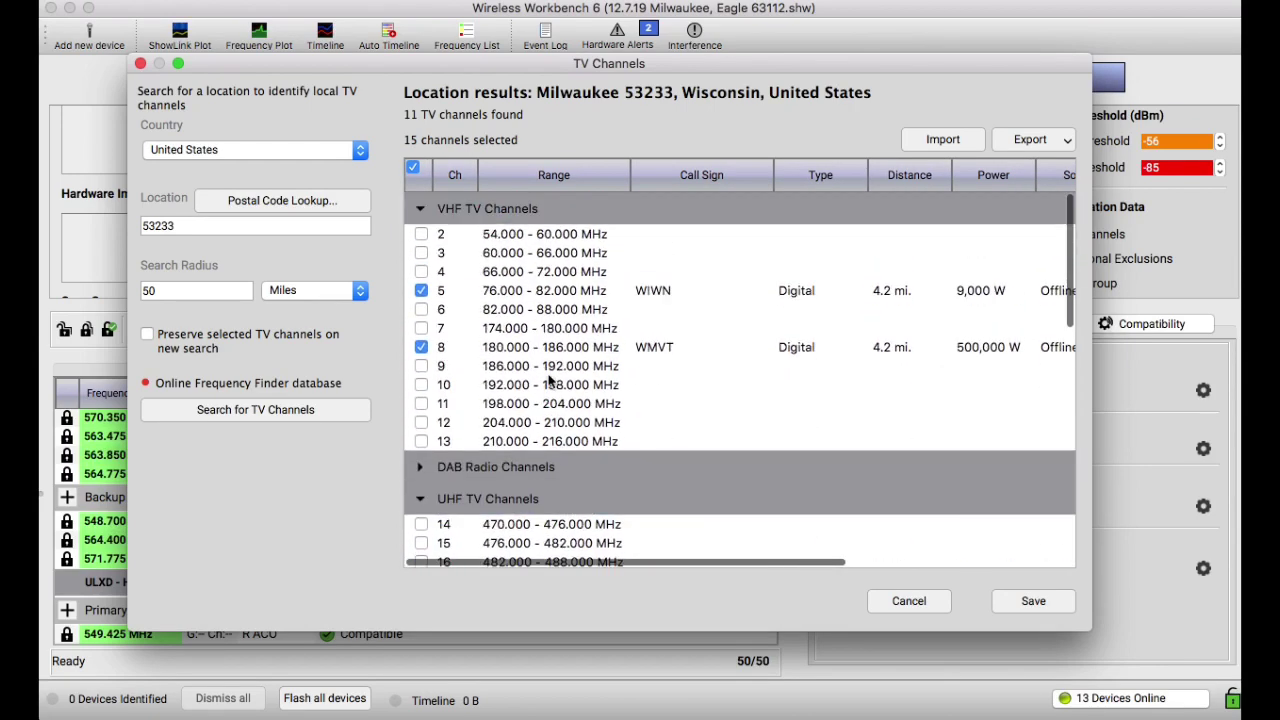
- Deselect the user-added UHF TV channels 22, 23, 24 and 35 in the channel list
scroll(550, 388, down, 2)
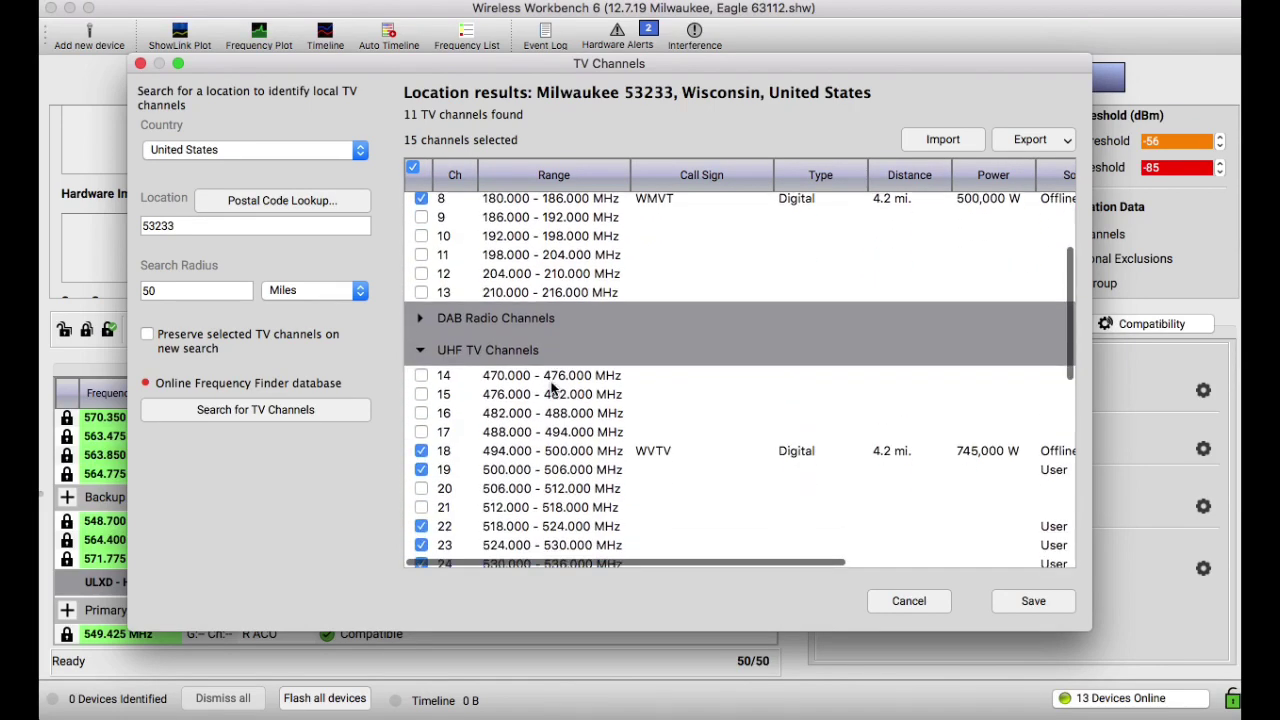
scroll(550, 388, down, 3)
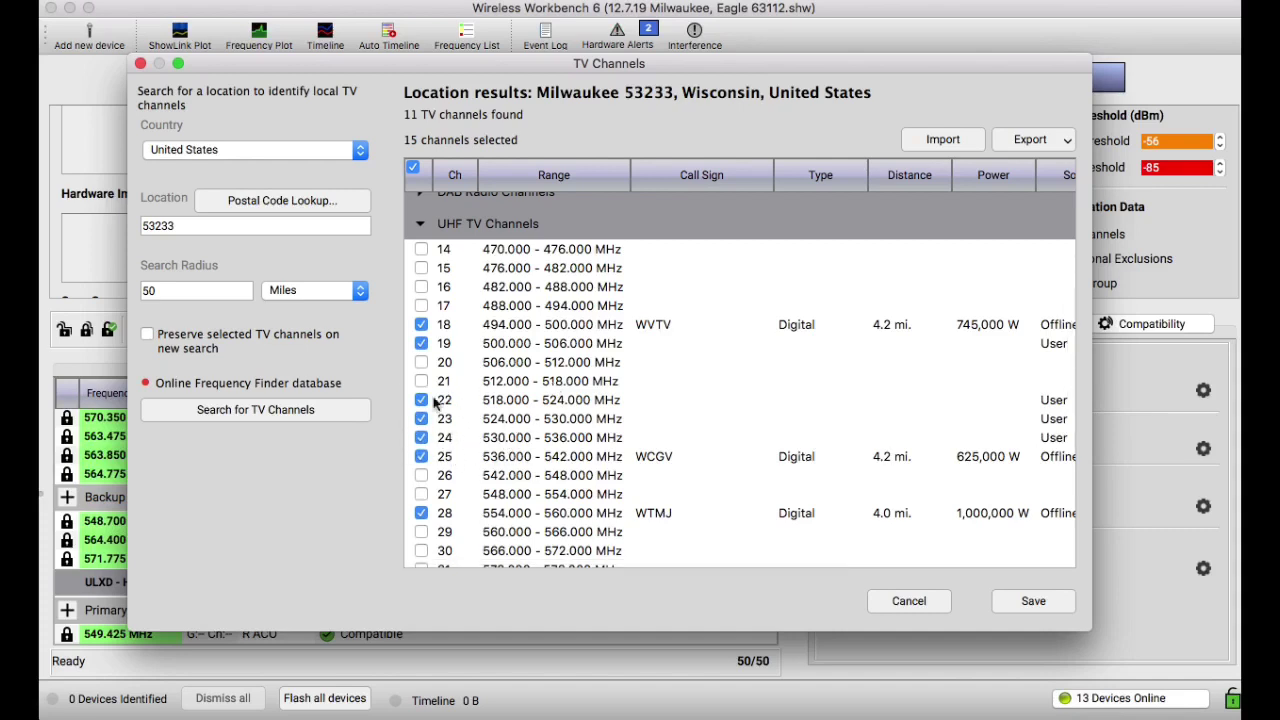
click(421, 437)
click(421, 418)
click(421, 401)
scroll(422, 410, down, 5)
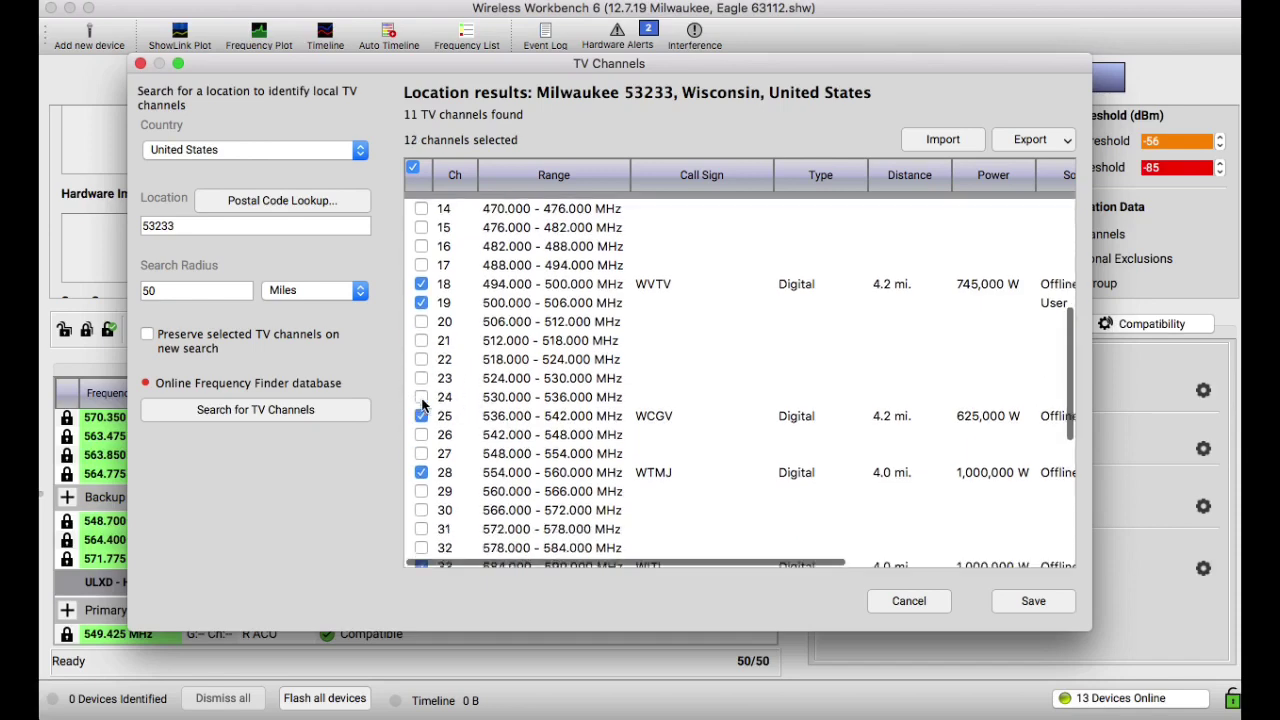
scroll(615, 443, down, 8)
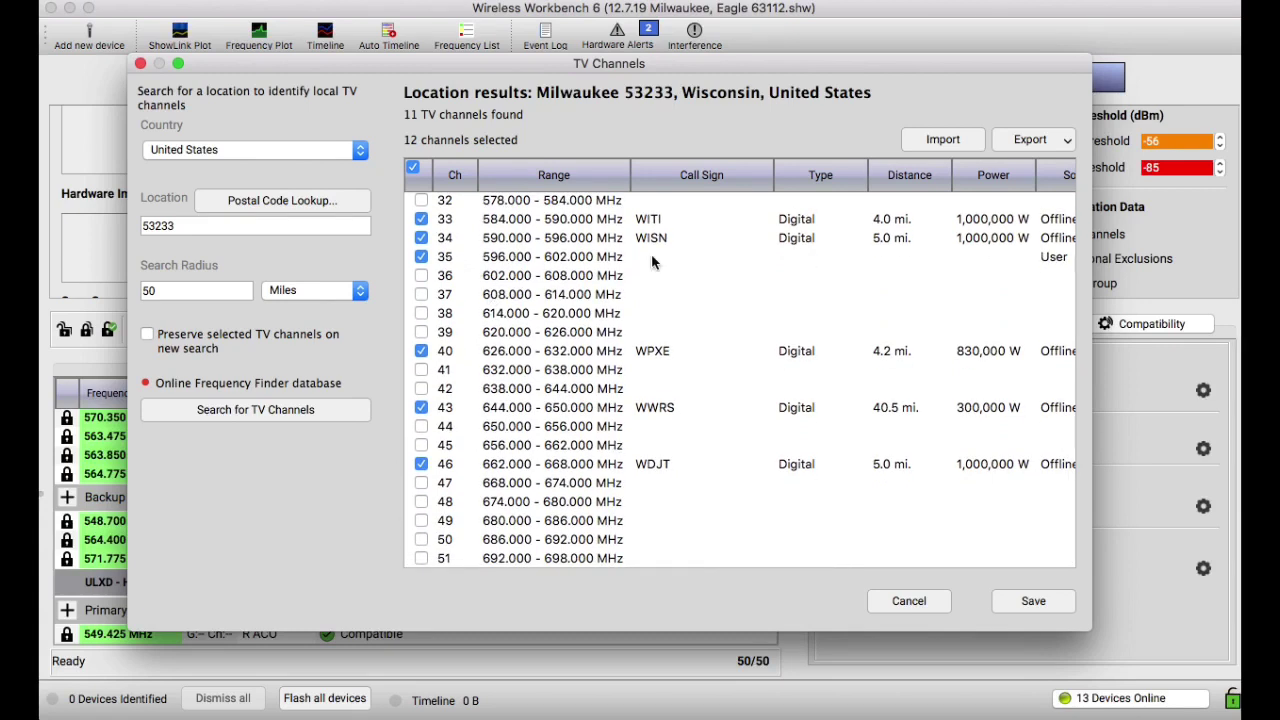
click(421, 257)
- Check the remaining selected TV channels across the whole list, comparing their distance and transmitter power
scroll(510, 501, up, 10)
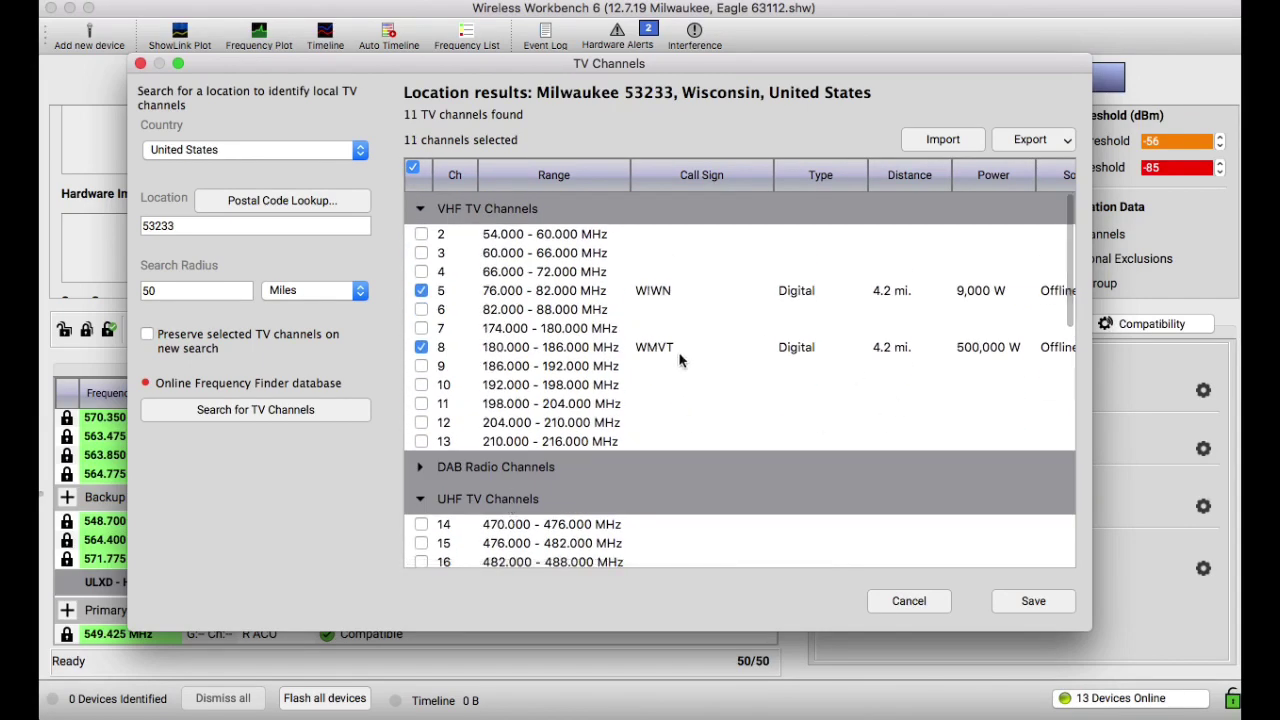
scroll(668, 390, down, 5)
scroll(668, 390, down, 3)
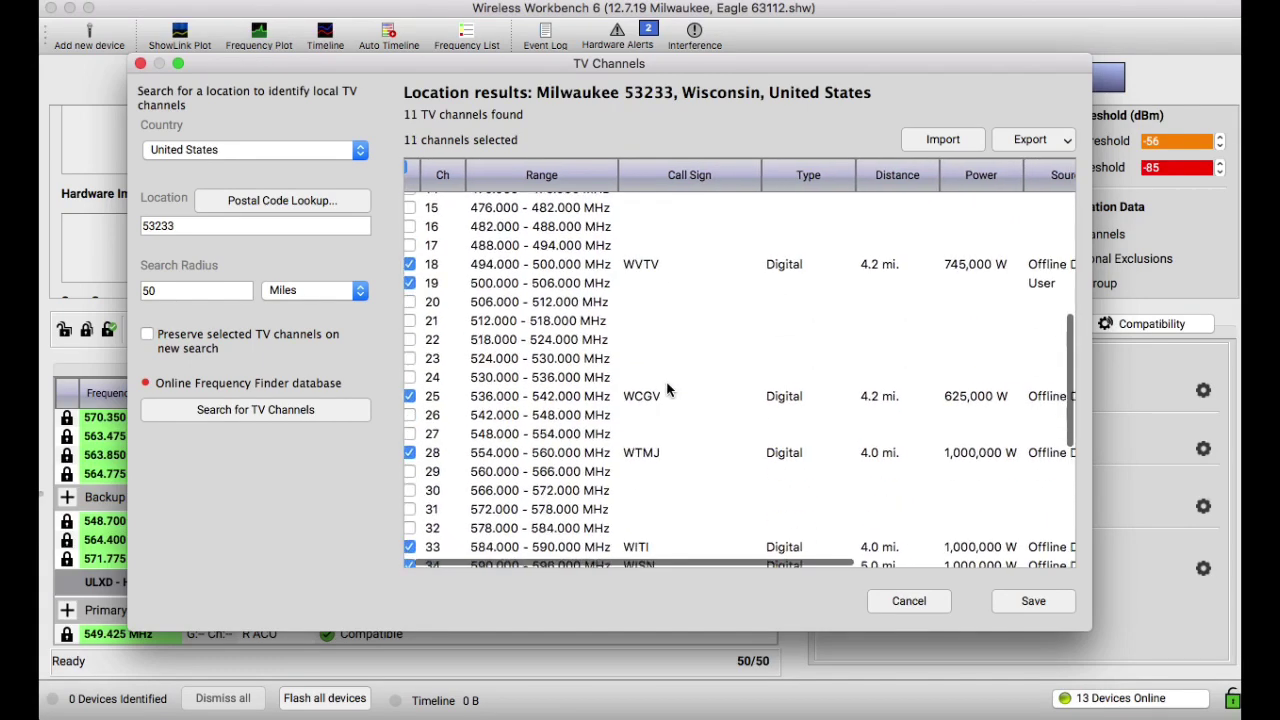
scroll(862, 360, right, 1)
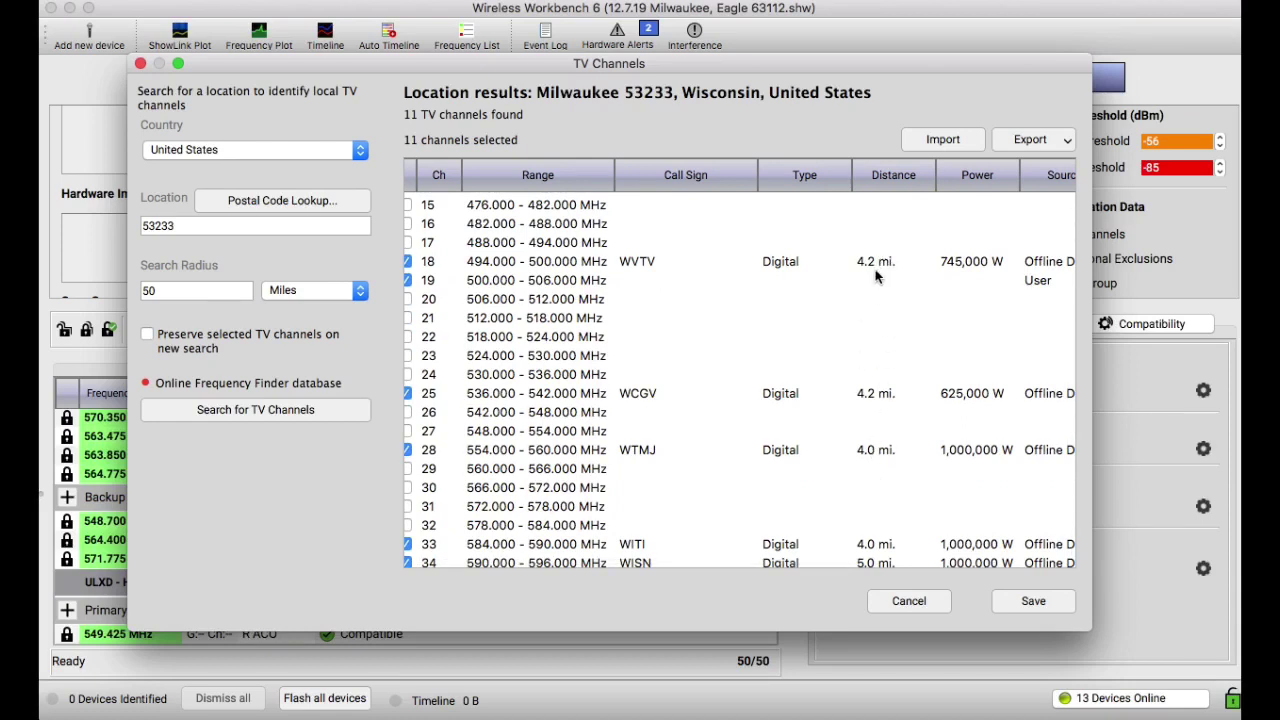
scroll(875, 308, left, 1)
scroll(875, 308, down, 6)
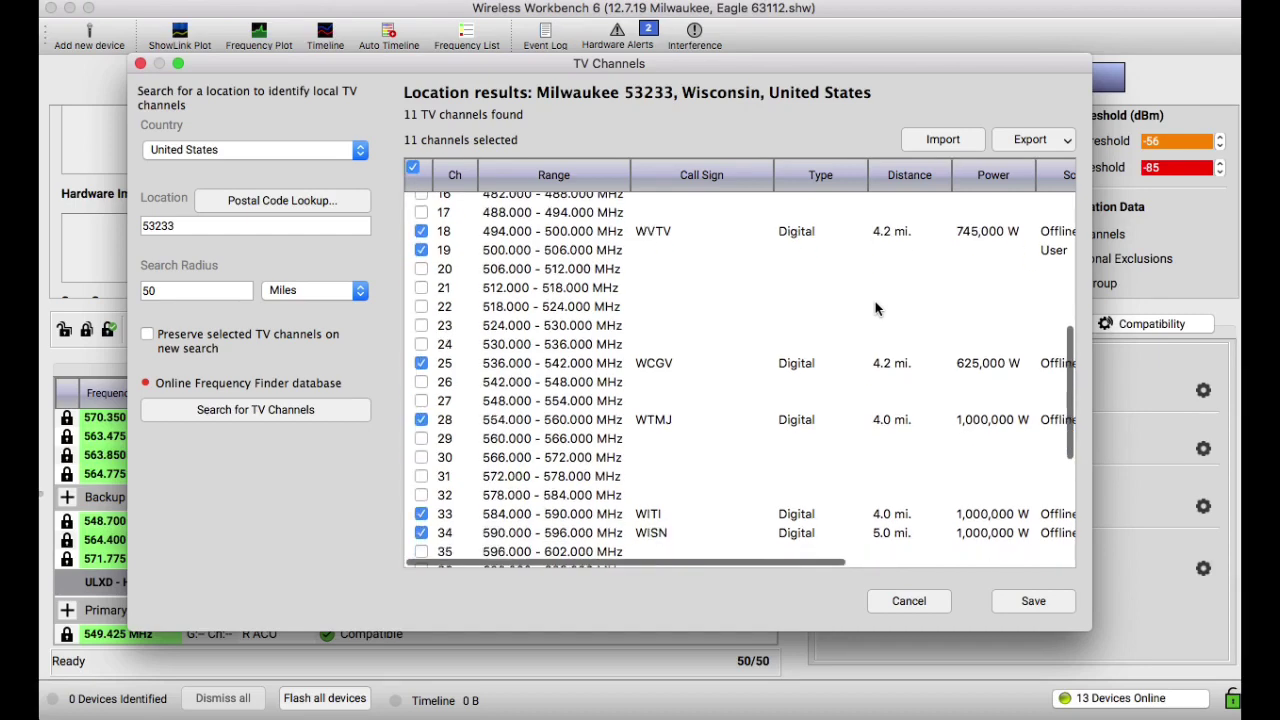
scroll(875, 308, down, 2)
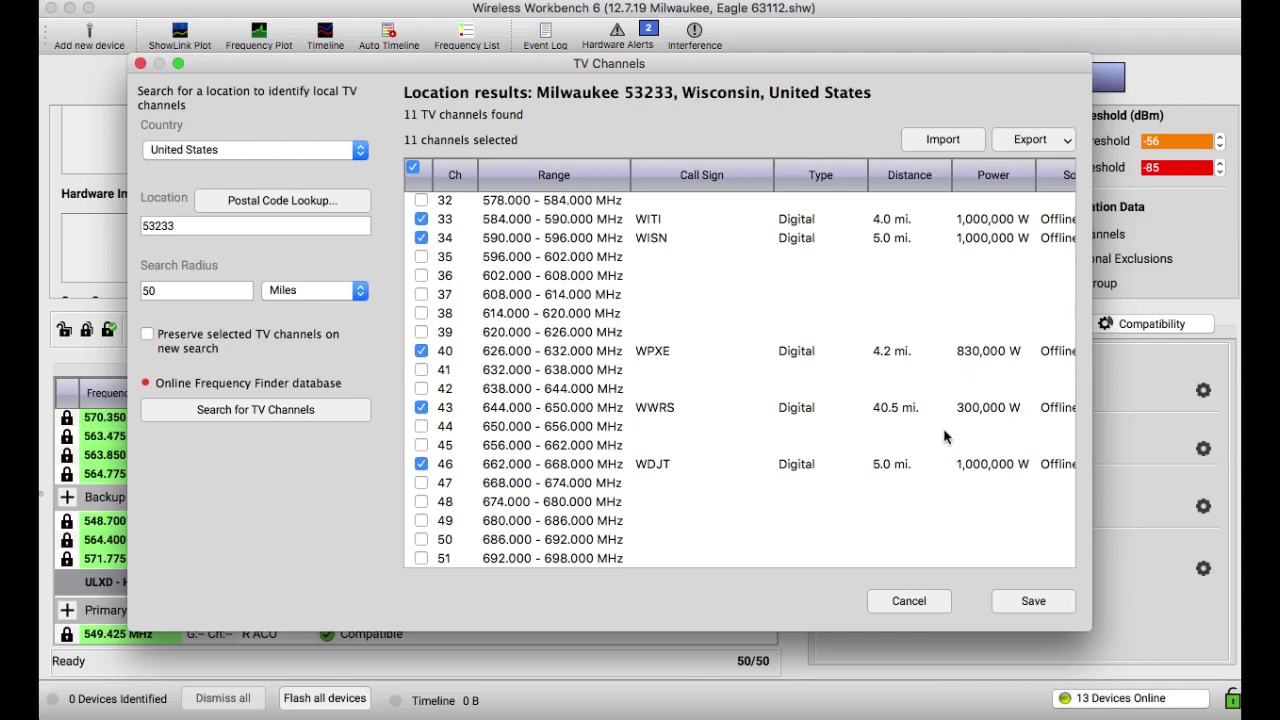
scroll(943, 451, up, 10)
scroll(943, 451, up, 3)
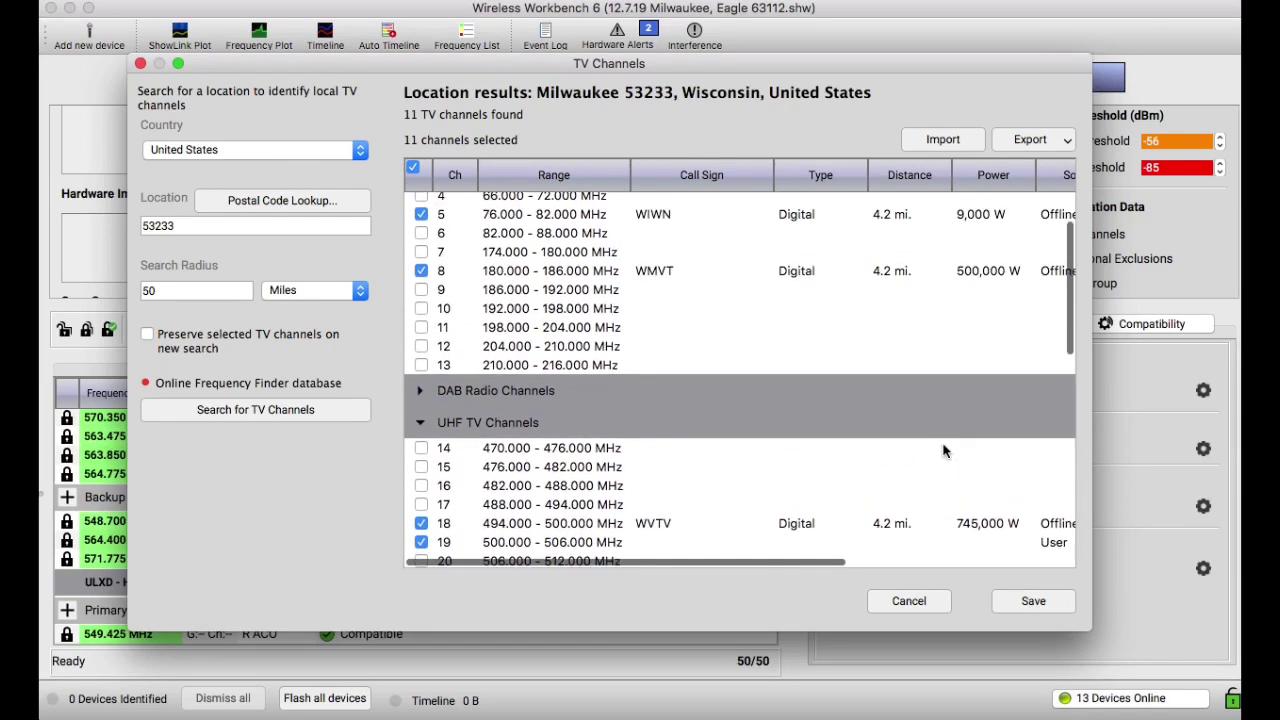
- Save the updated TV channel selection for the Milwaukee 53233 location
scroll(943, 451, down, 8)
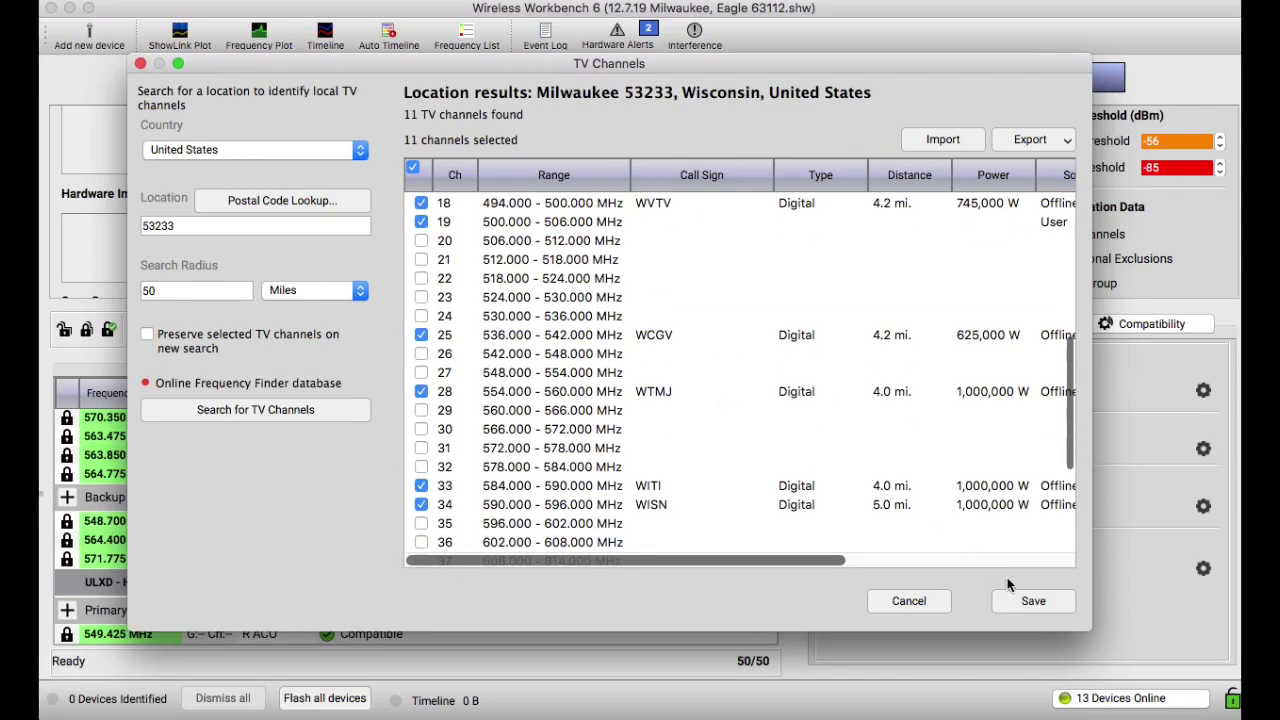
click(1030, 599)
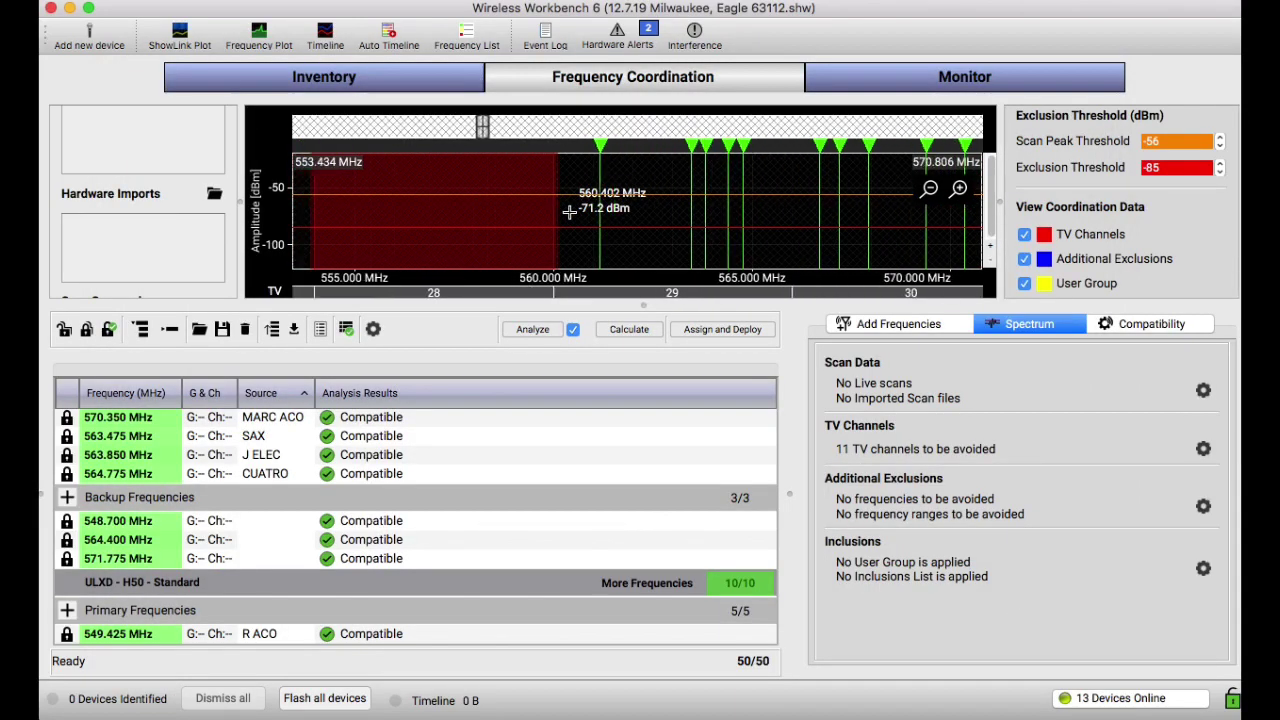
- Examine the spectrum plot for the TV channel exclusions and the coordinated frequencies around UHF channels 14 to 41
scroll(569, 211, down, 5)
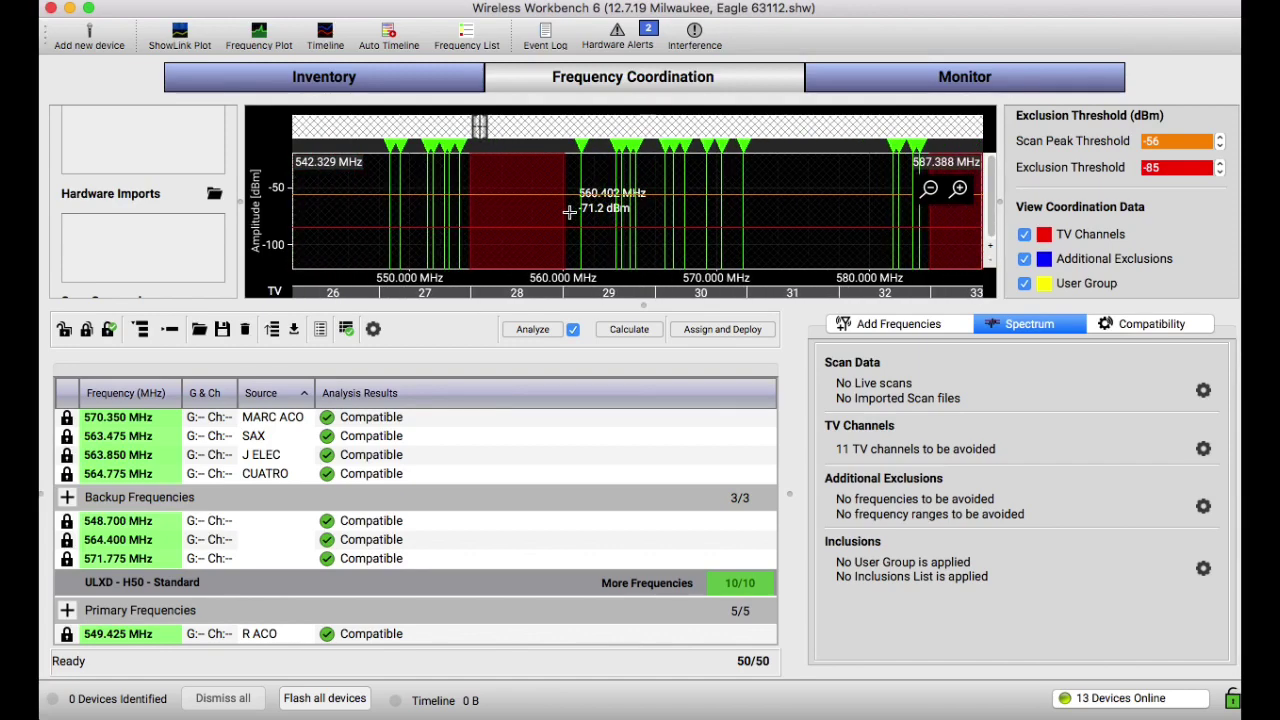
scroll(569, 211, up, 3)
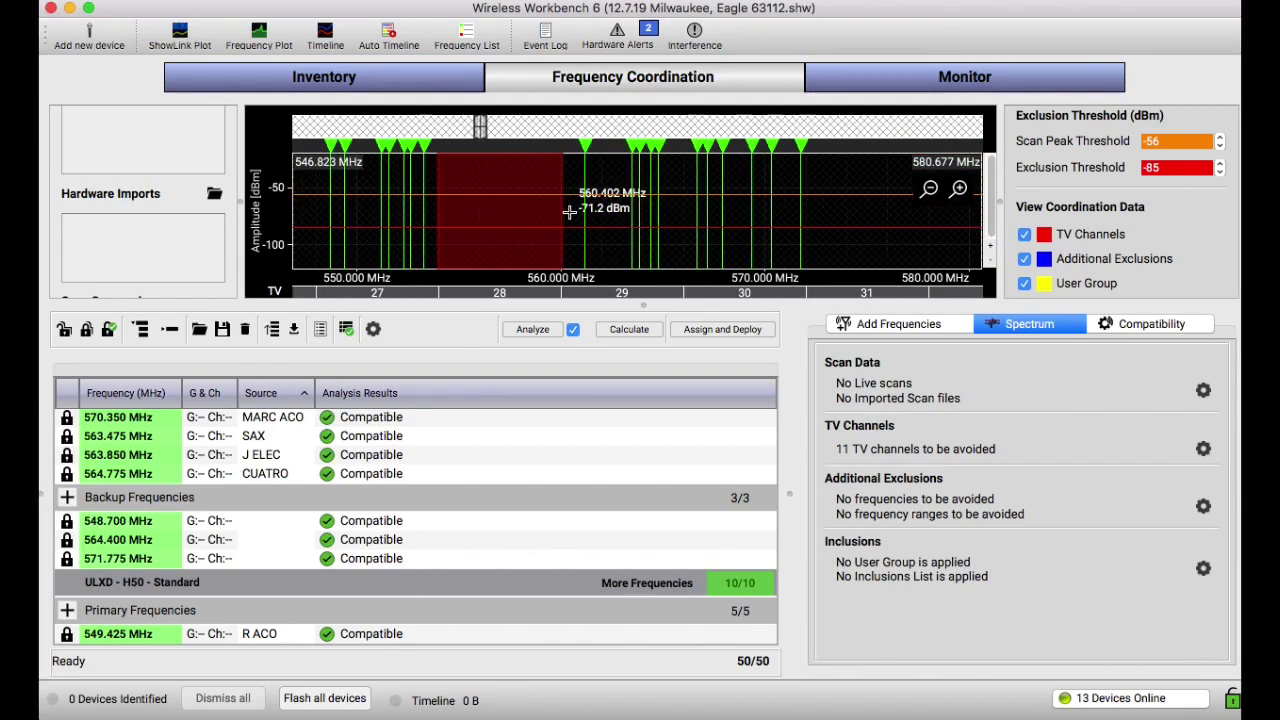
scroll(569, 211, down, 7)
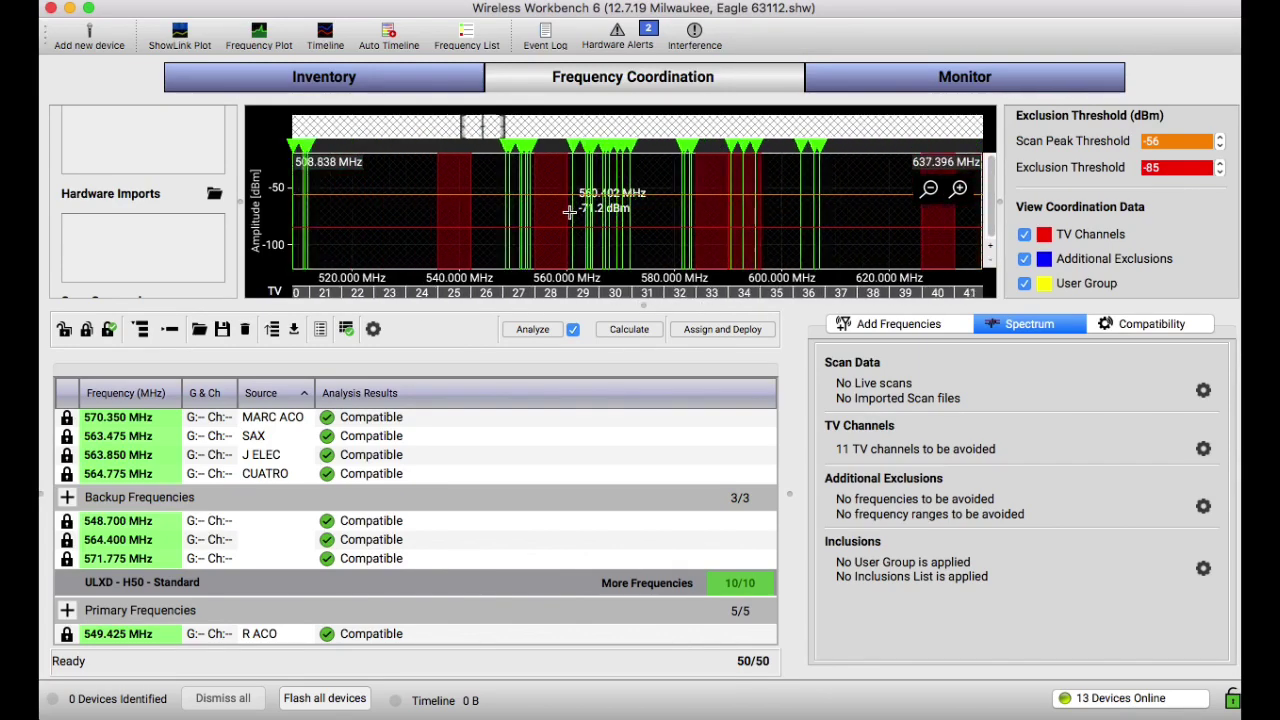
scroll(569, 211, down, 3)
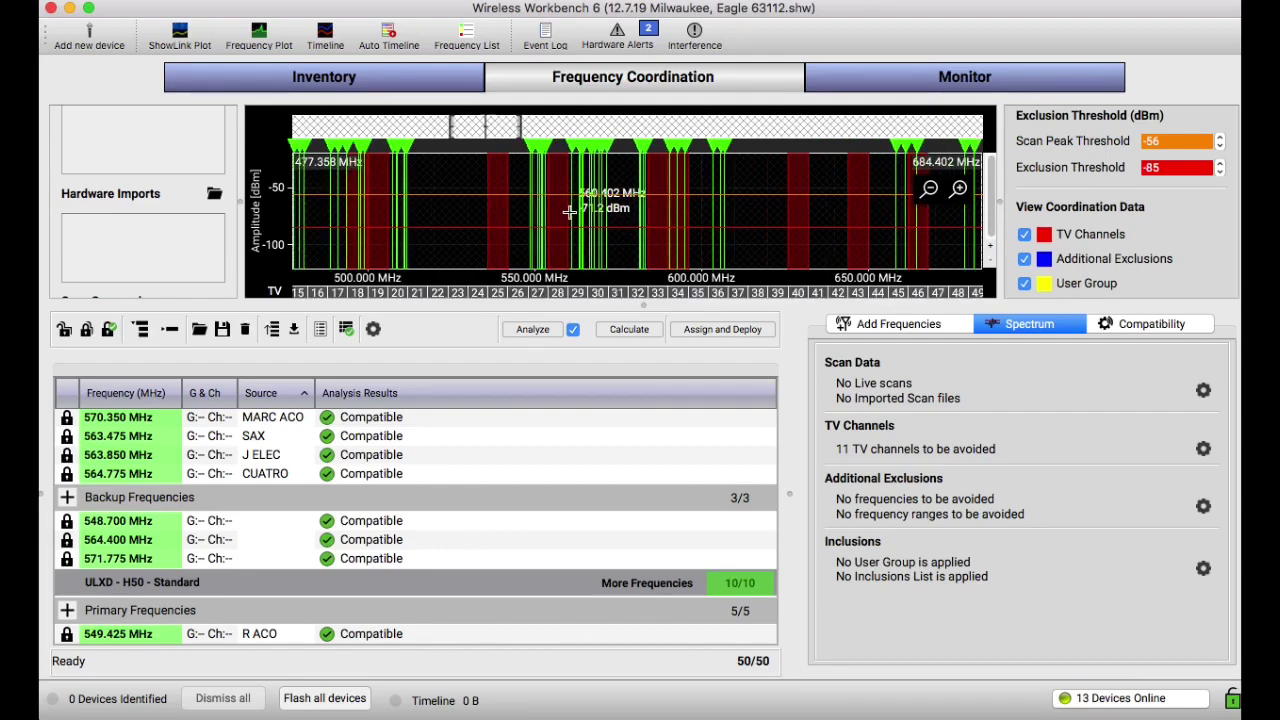
scroll(569, 211, up, 2)
scroll(569, 211, left, 5)
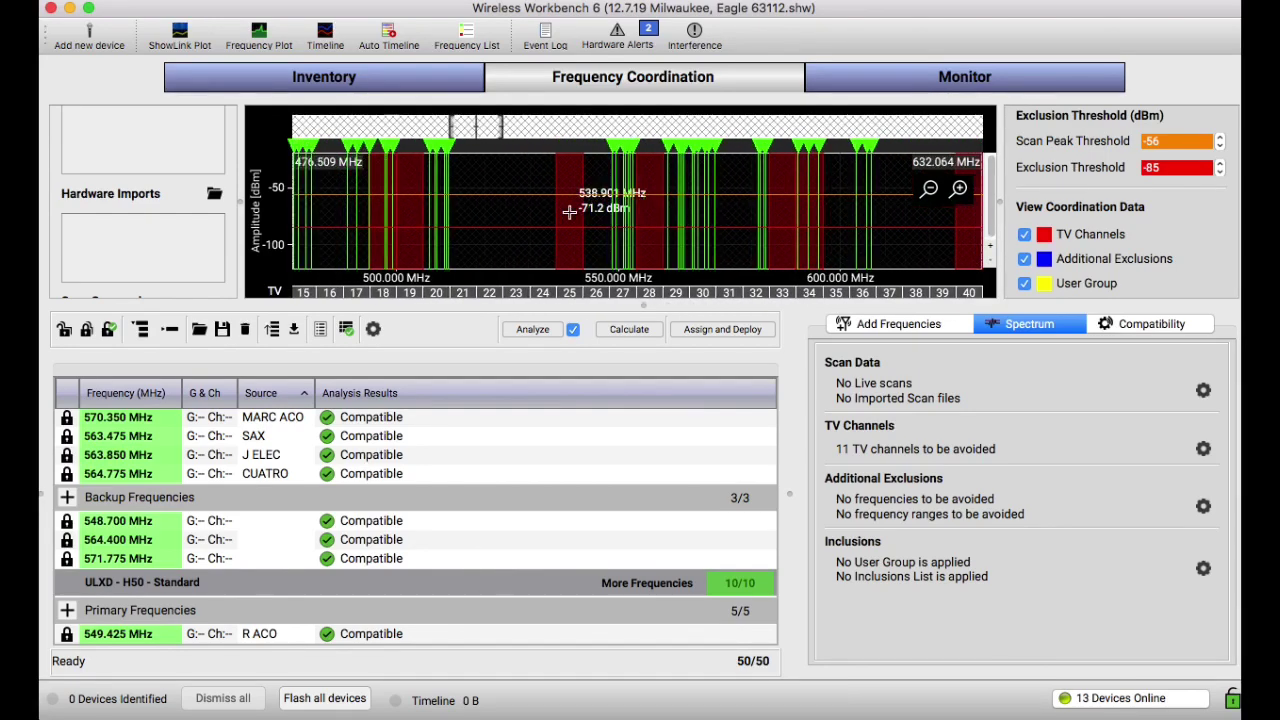
scroll(569, 211, left, 1)
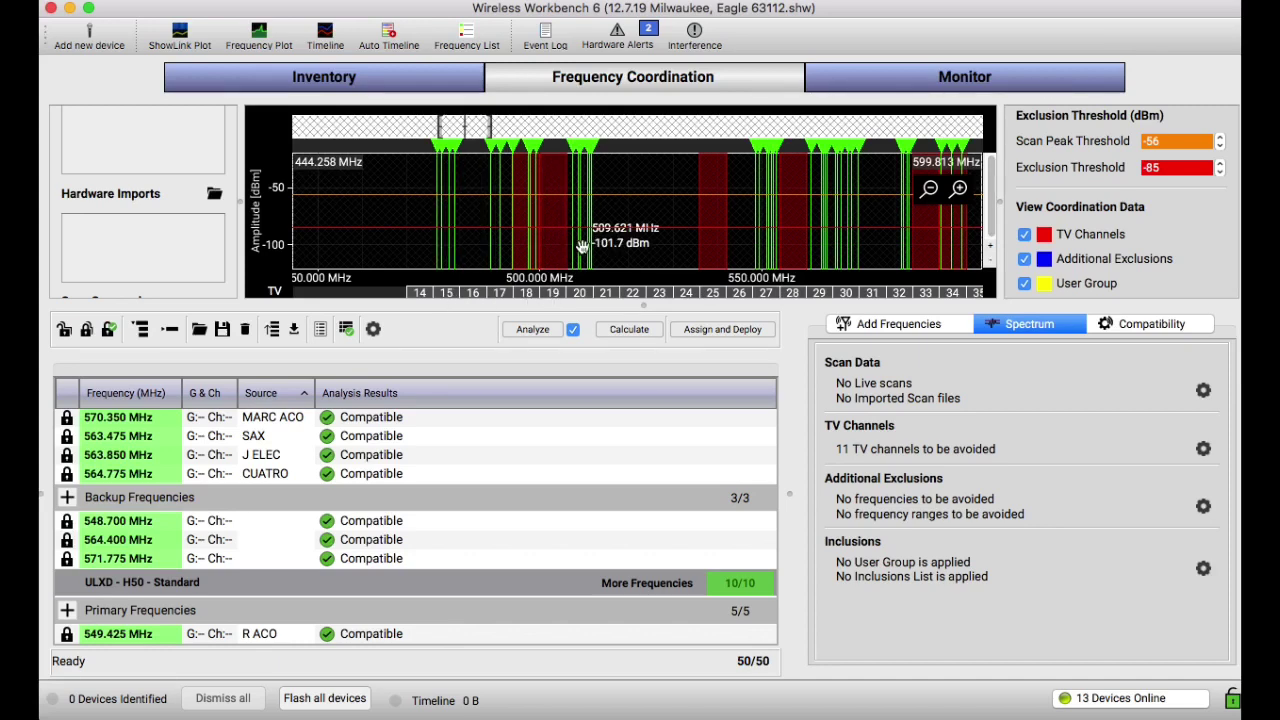
scroll(582, 246, up, 4)
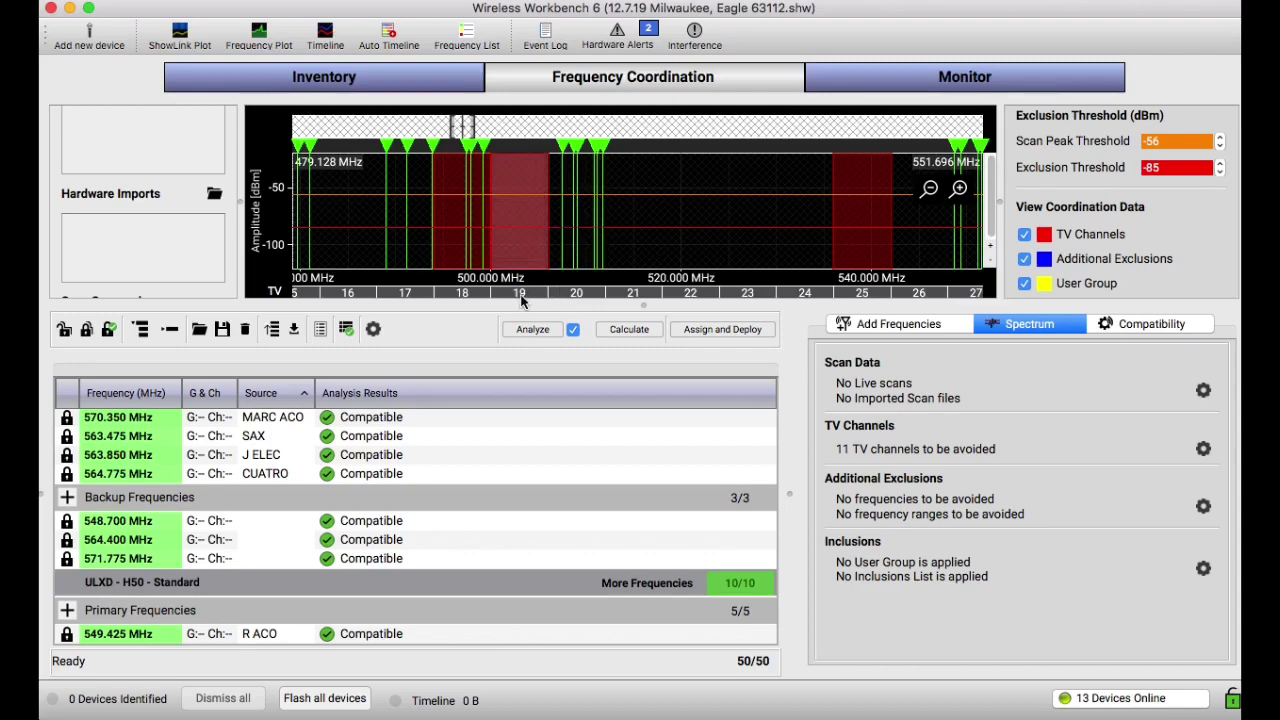
- Deselect the user-added UHF channel 19 in the TV channel list and save the selection
click(1203, 449)
scroll(674, 426, down, 5)
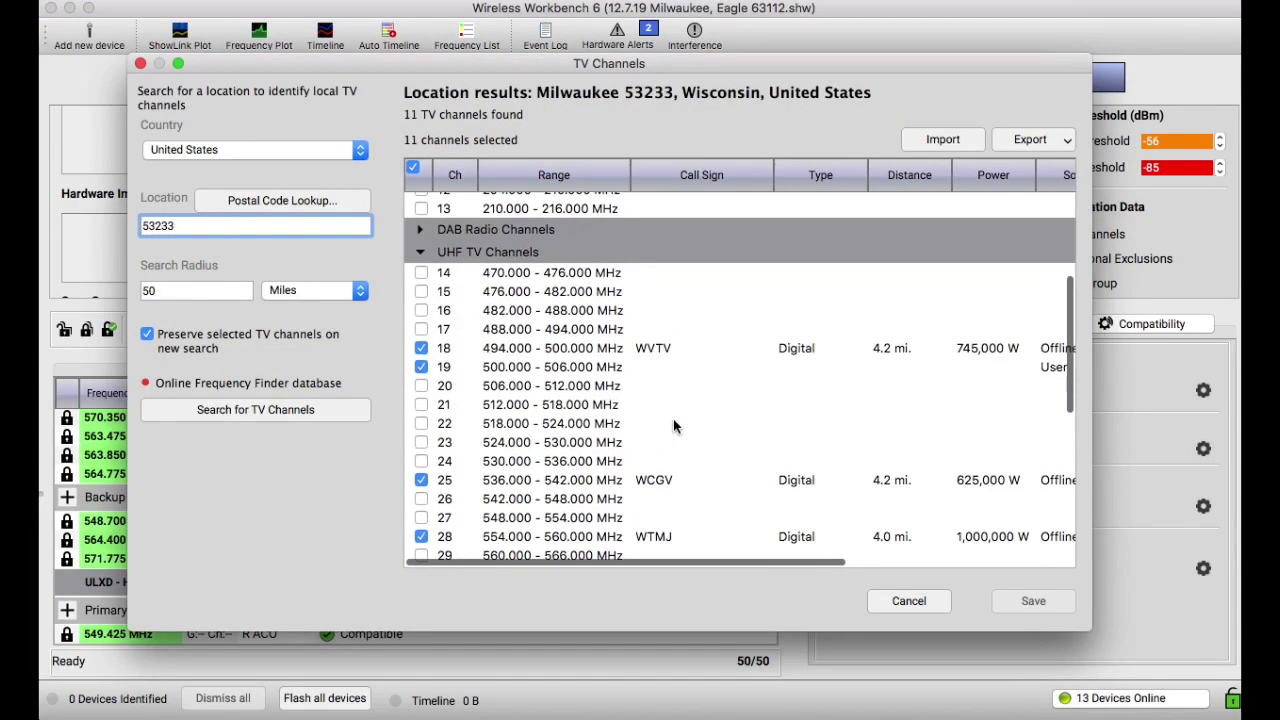
click(421, 367)
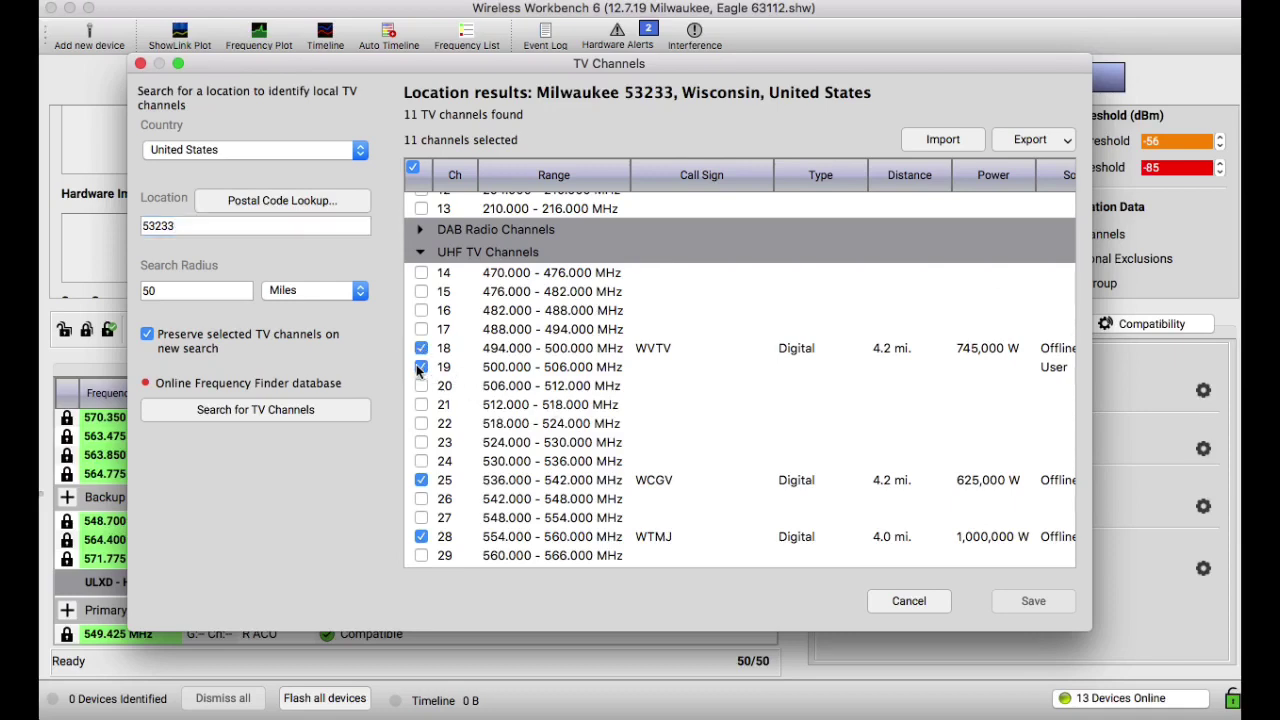
scroll(425, 375, up, 1)
click(1030, 601)
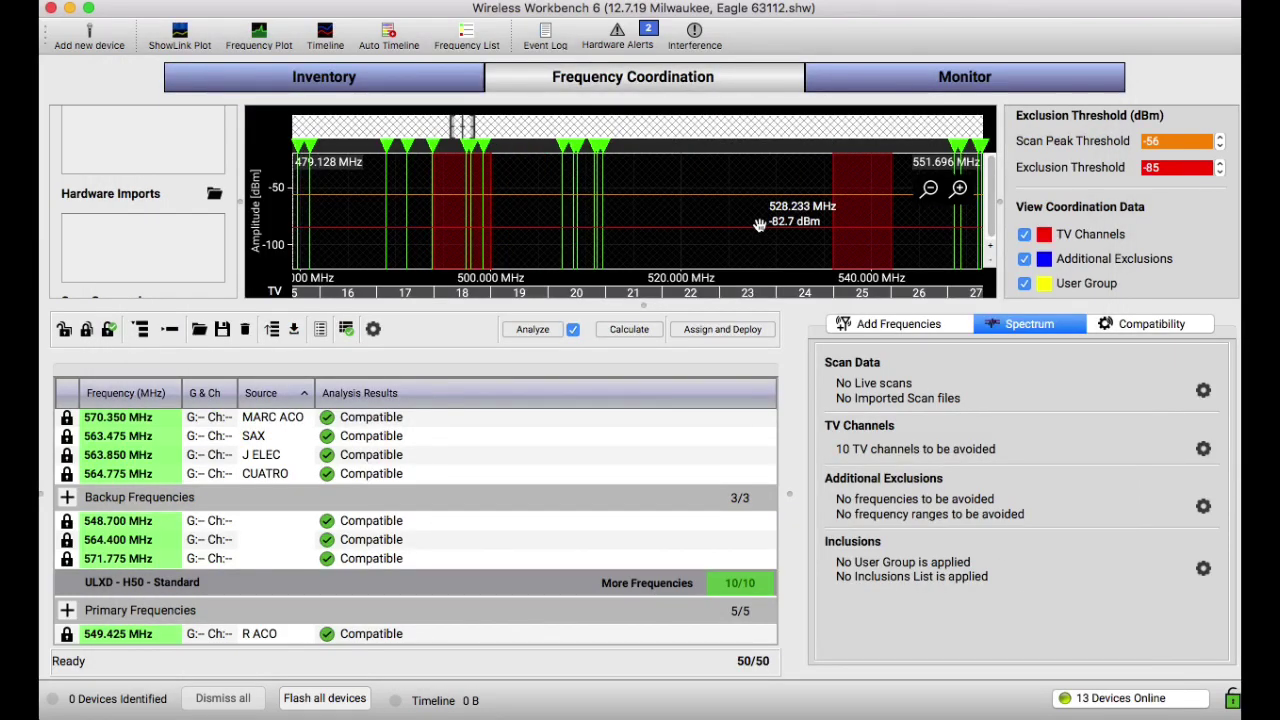
- Check that one microphone channel each for bands G57, H50, H4 and L3 is selected in the live scan settings and start the scan
scroll(760, 225, up, 3)
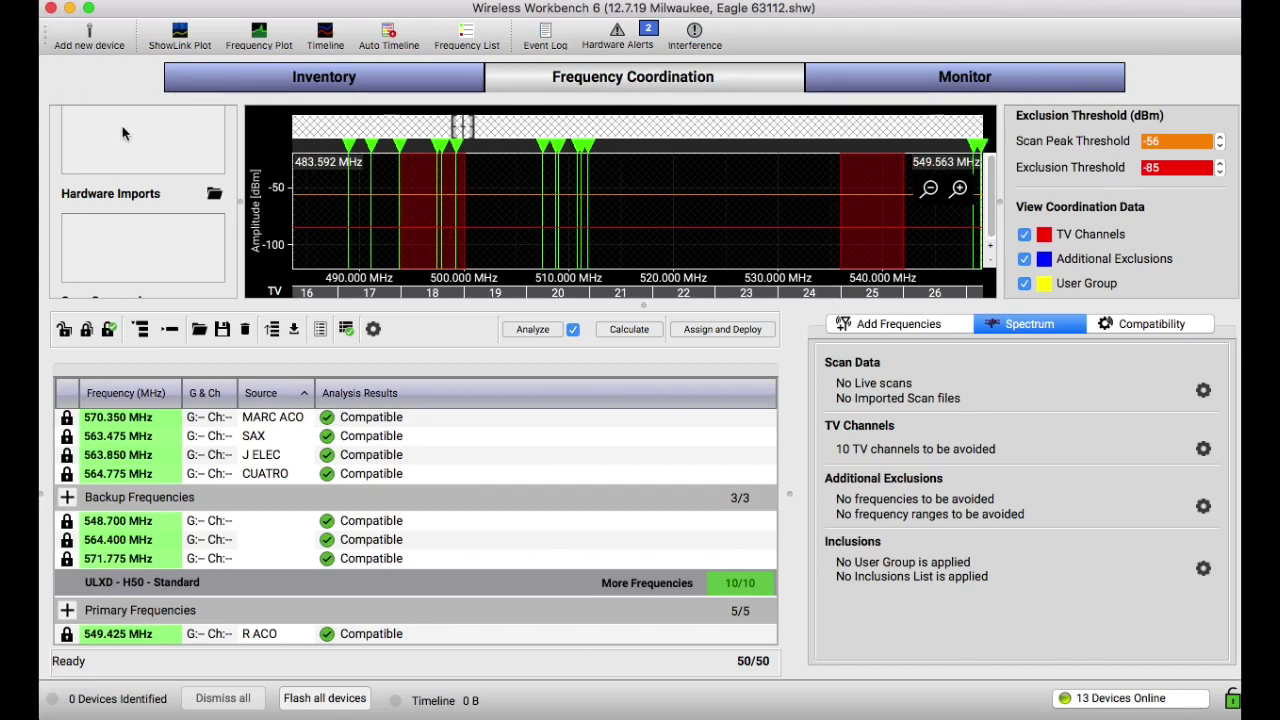
scroll(140, 135, up, 3)
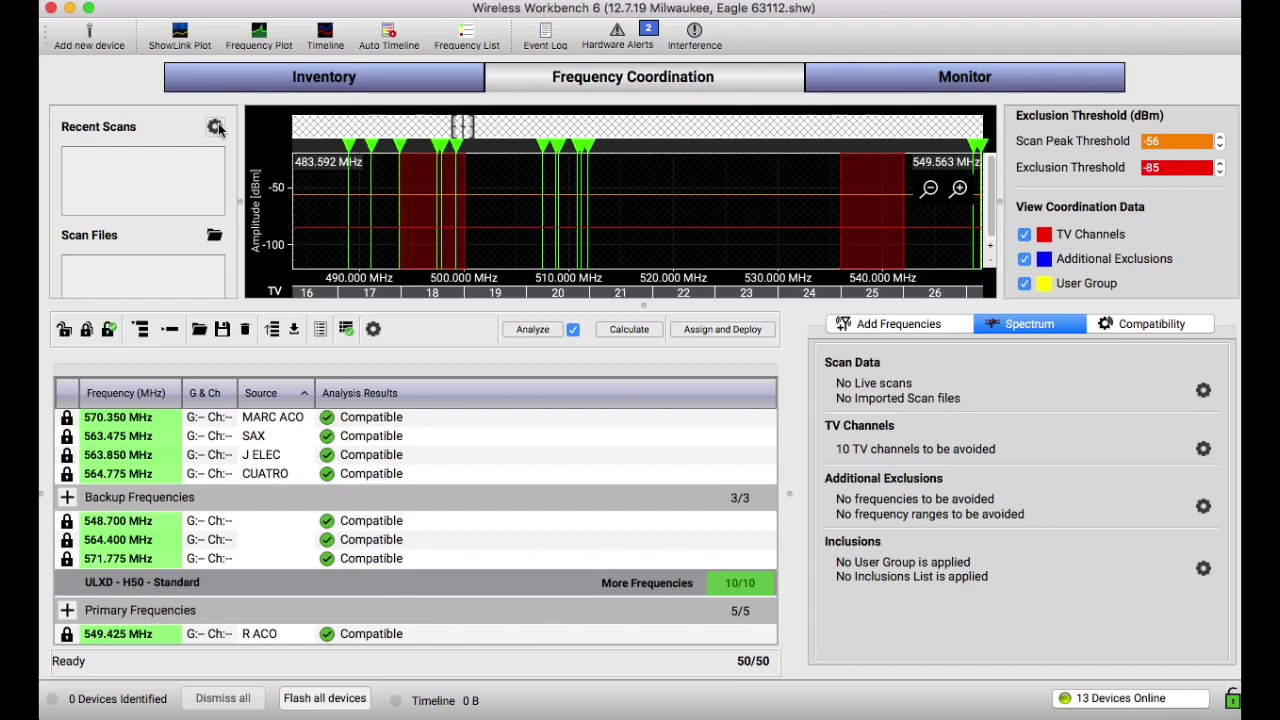
click(216, 127)
scroll(440, 460, up, 5)
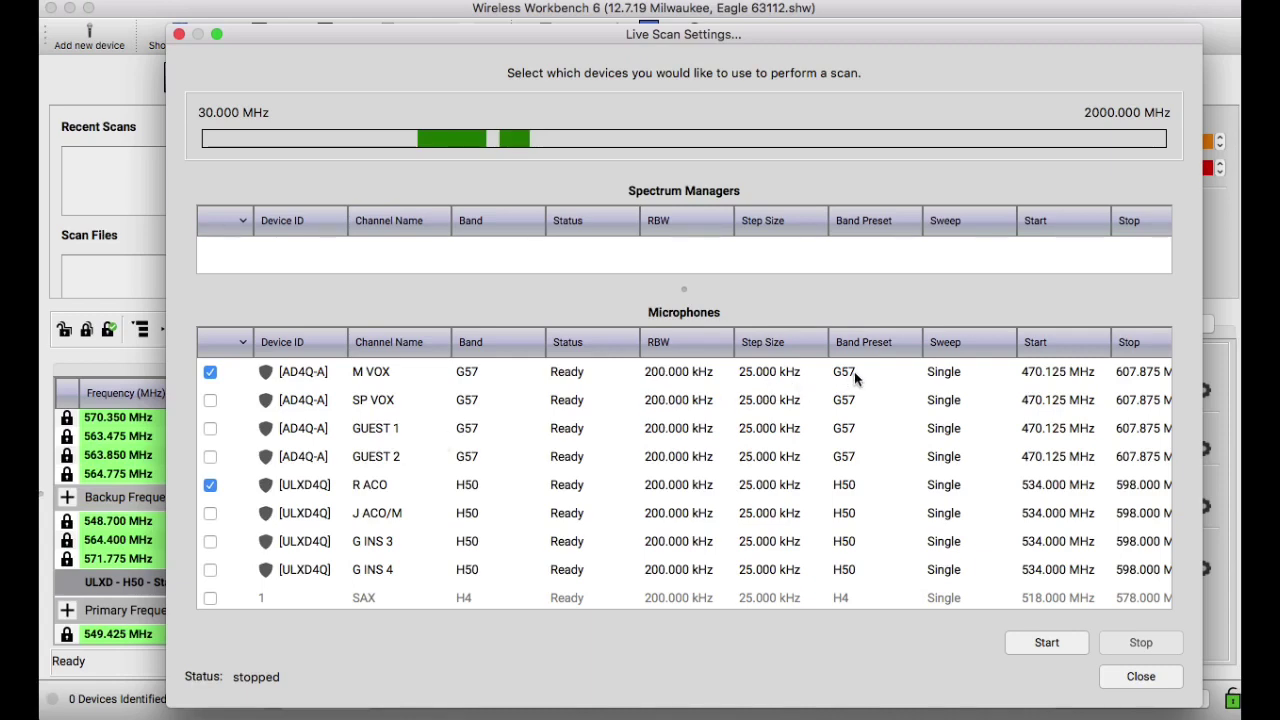
scroll(855, 378, right, 2)
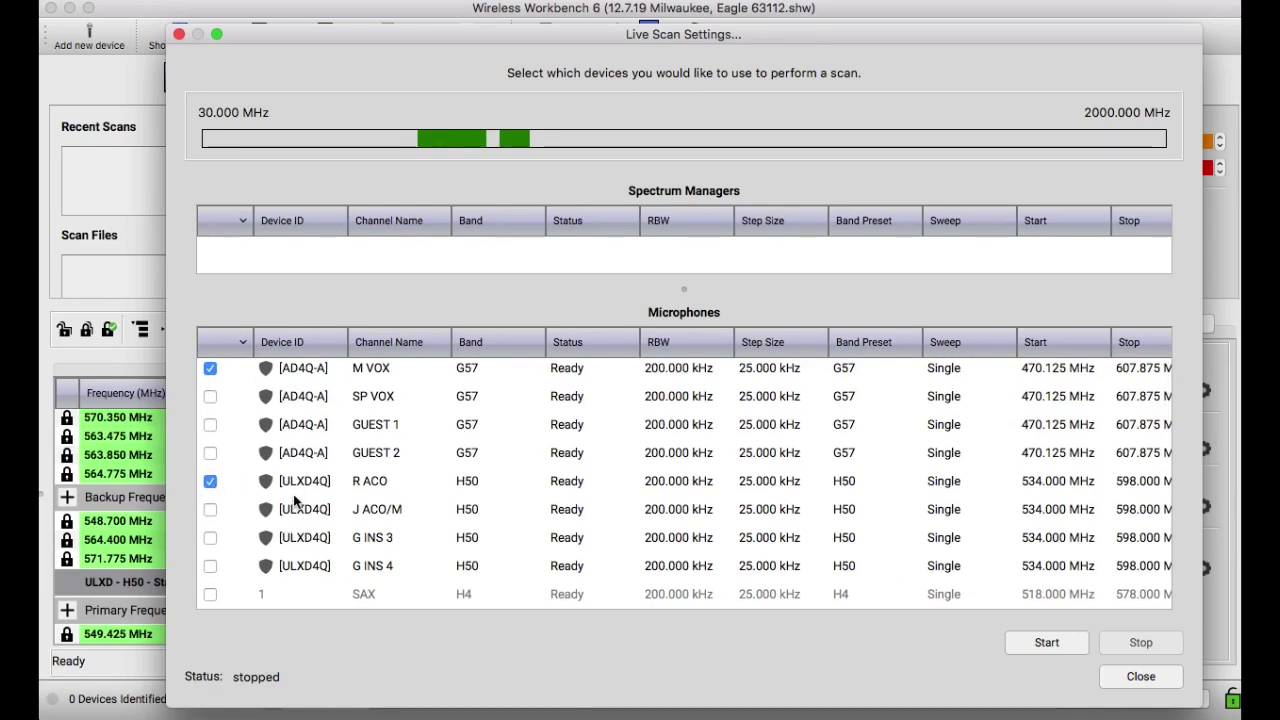
scroll(293, 502, down, 3)
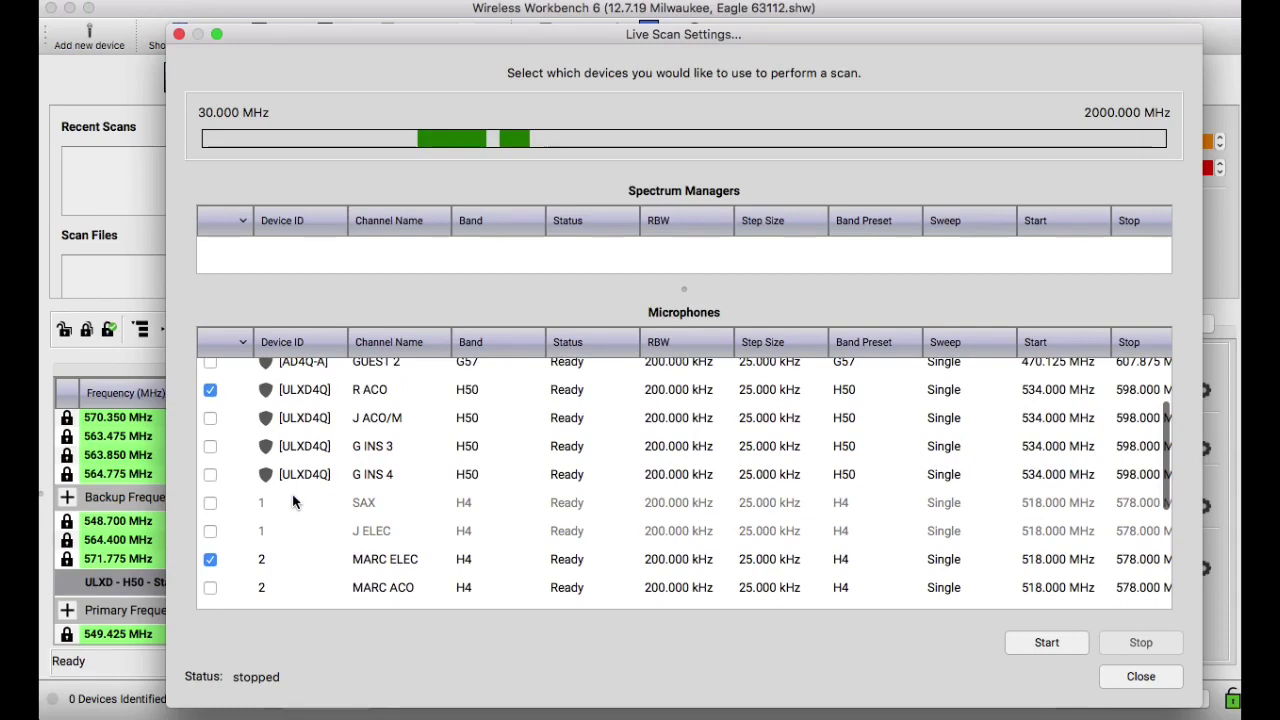
scroll(305, 460, up, 3)
scroll(310, 452, down, 2)
scroll(310, 452, down, 6)
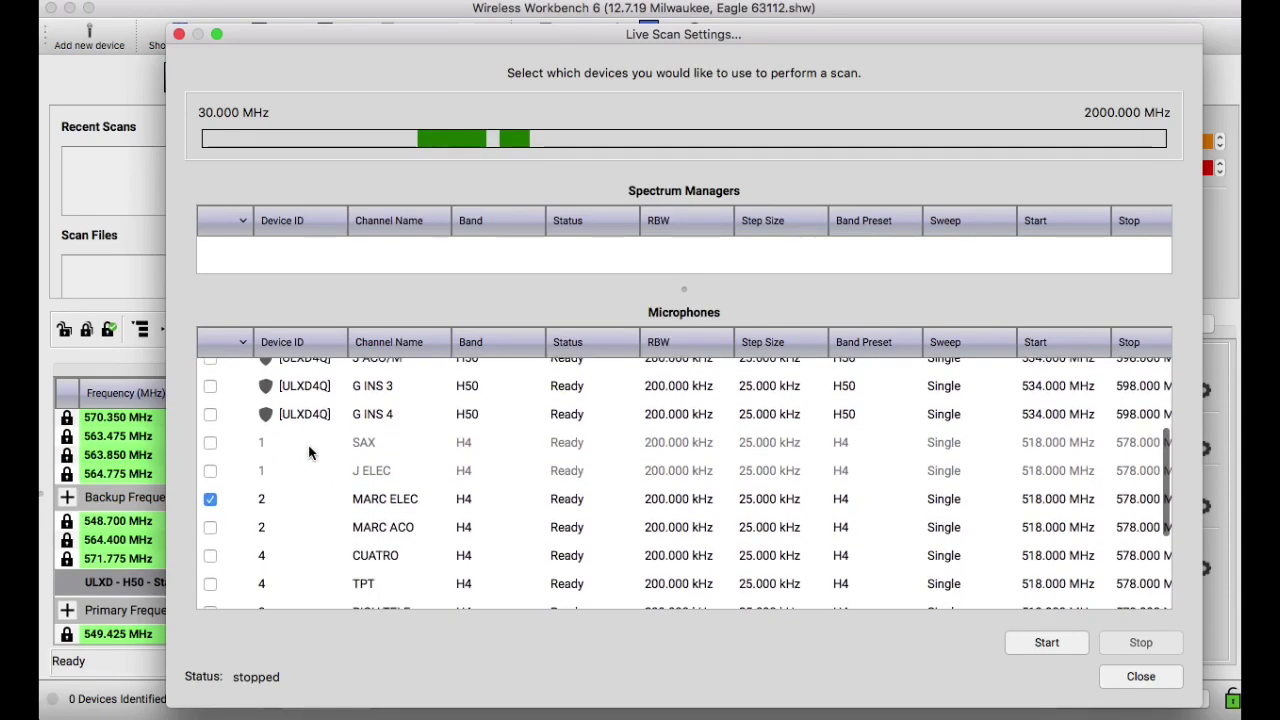
scroll(310, 453, down, 3)
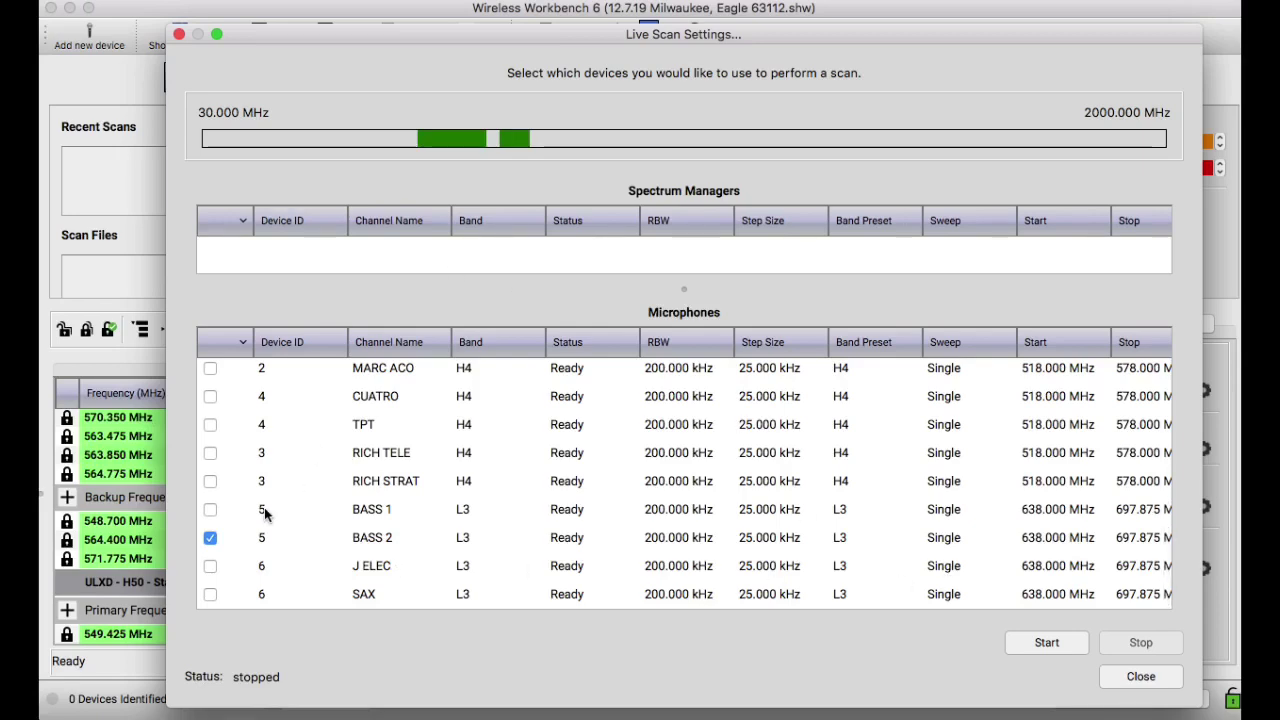
scroll(295, 430, up, 10)
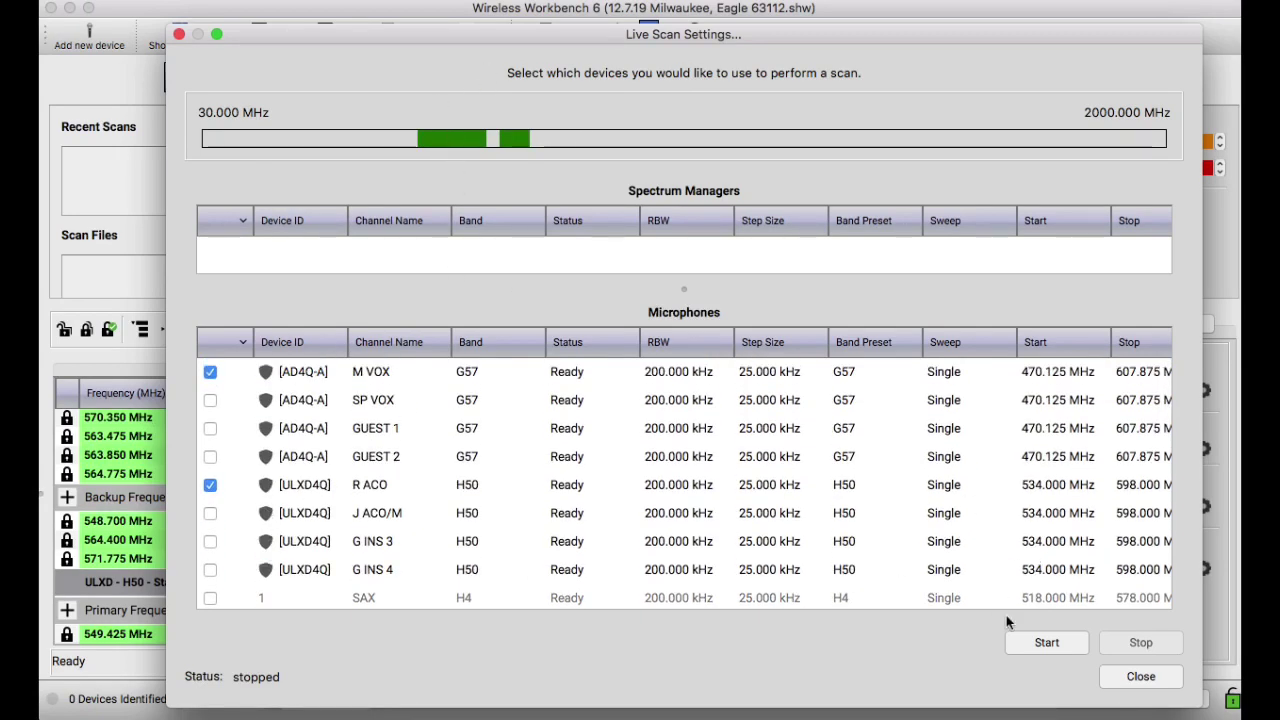
click(1040, 643)
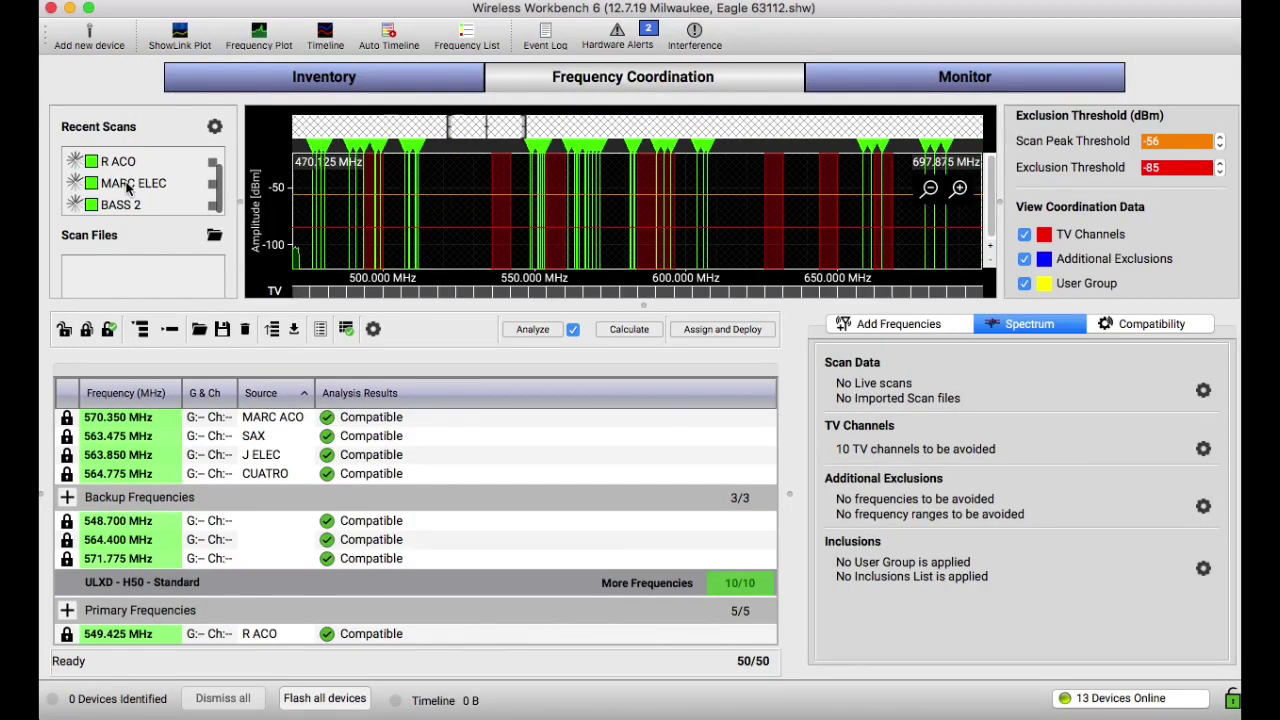
- Import the scan stored on the [1.ears] hardware into the coordination and close the import dialog
scroll(342, 221, down, 3)
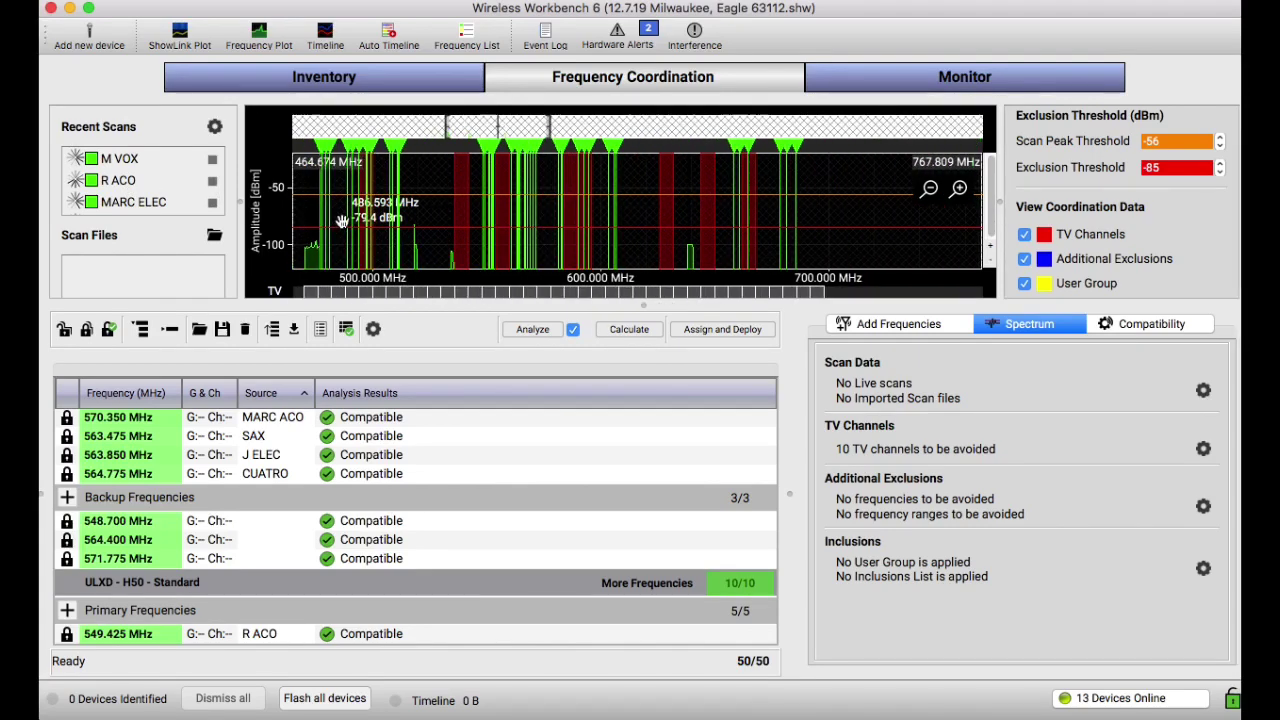
scroll(235, 173, down, 3)
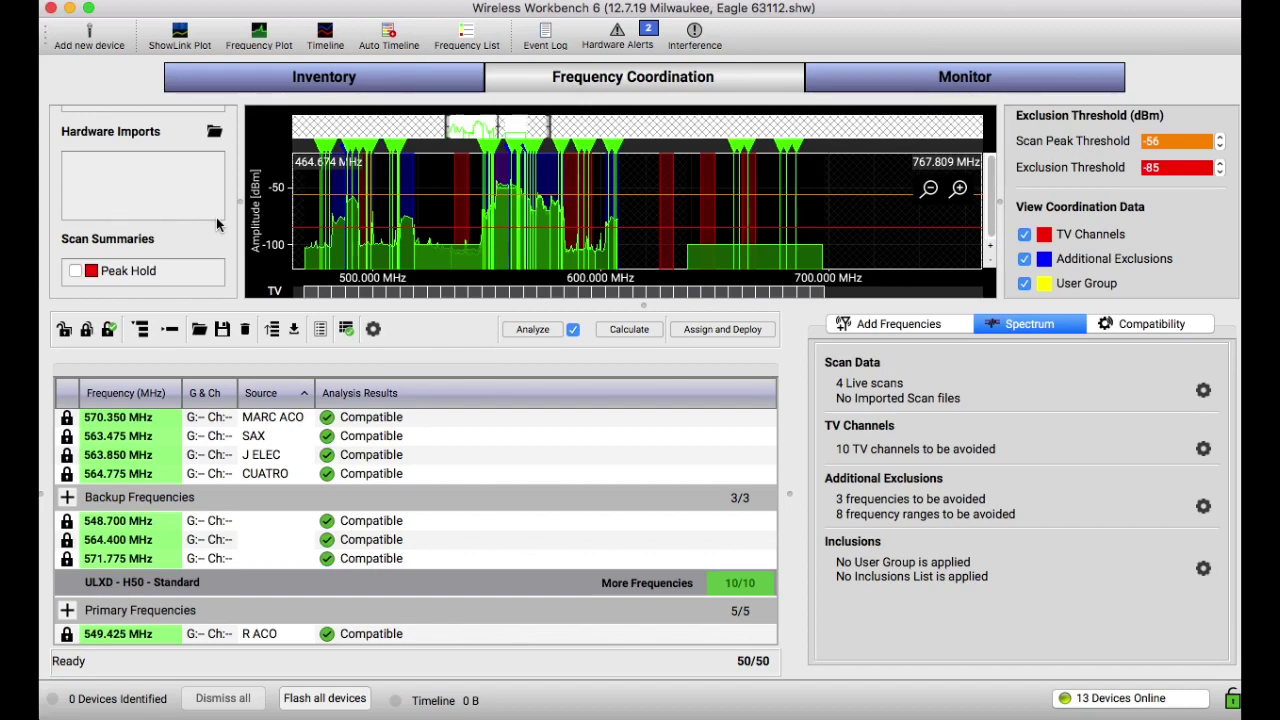
scroll(168, 230, up, 5)
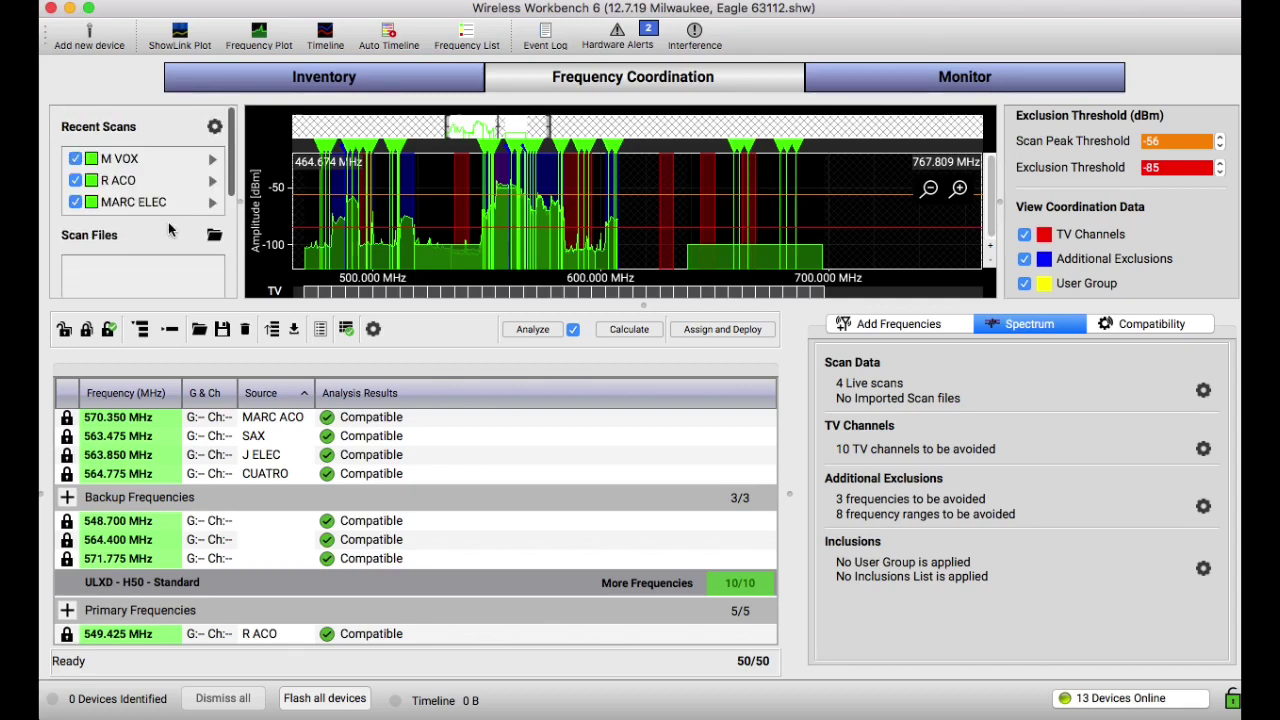
scroll(168, 230, down, 2)
scroll(190, 222, up, 4)
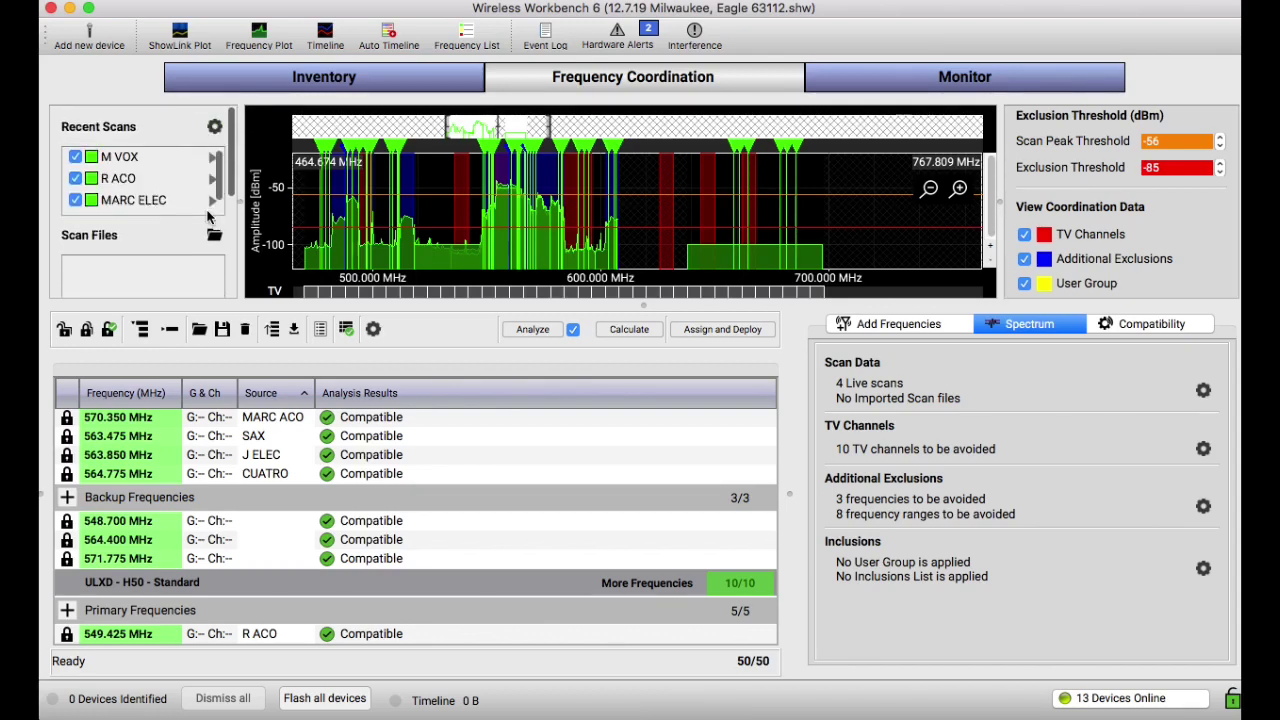
scroll(208, 216, down, 2)
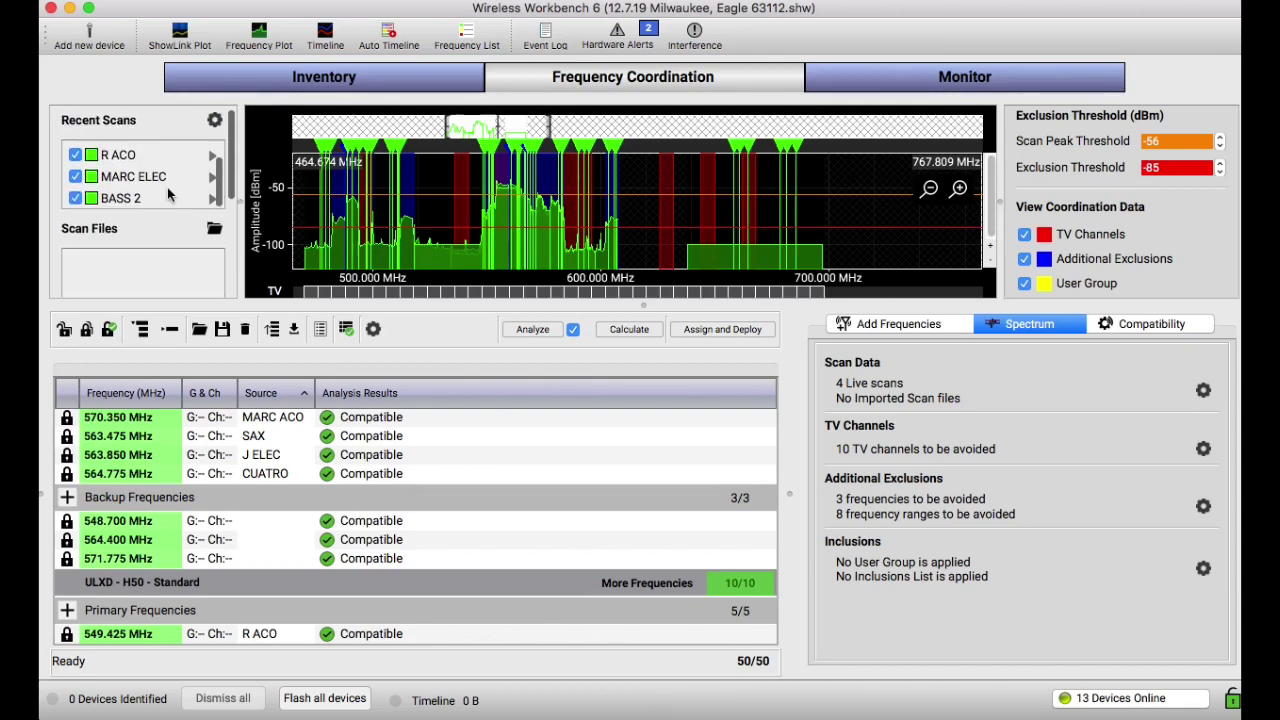
scroll(177, 229, down, 4)
click(213, 244)
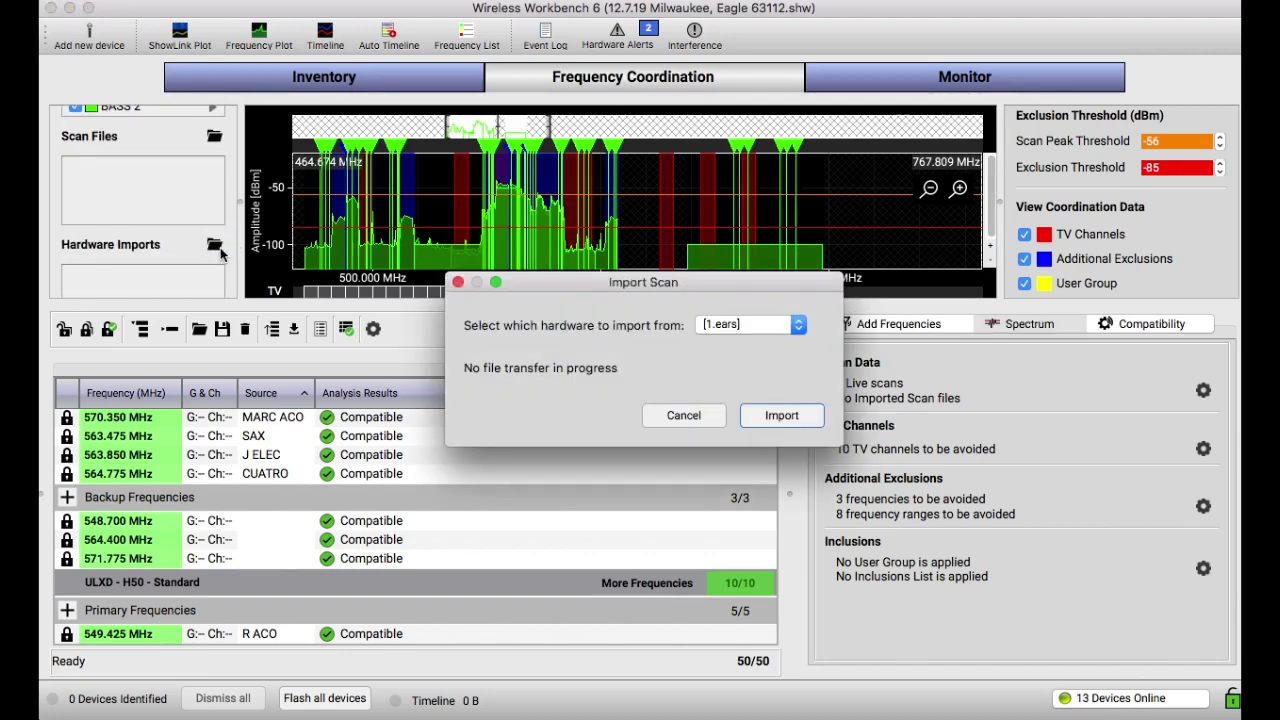
click(776, 416)
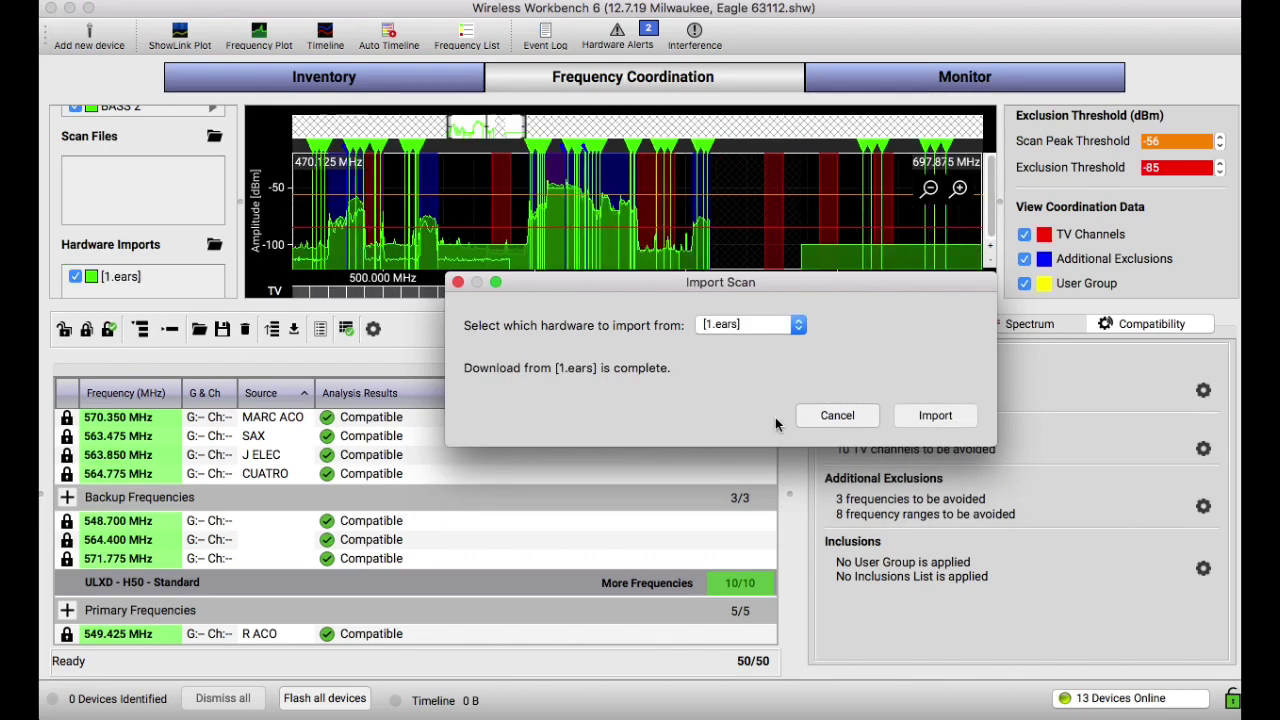
click(822, 425)
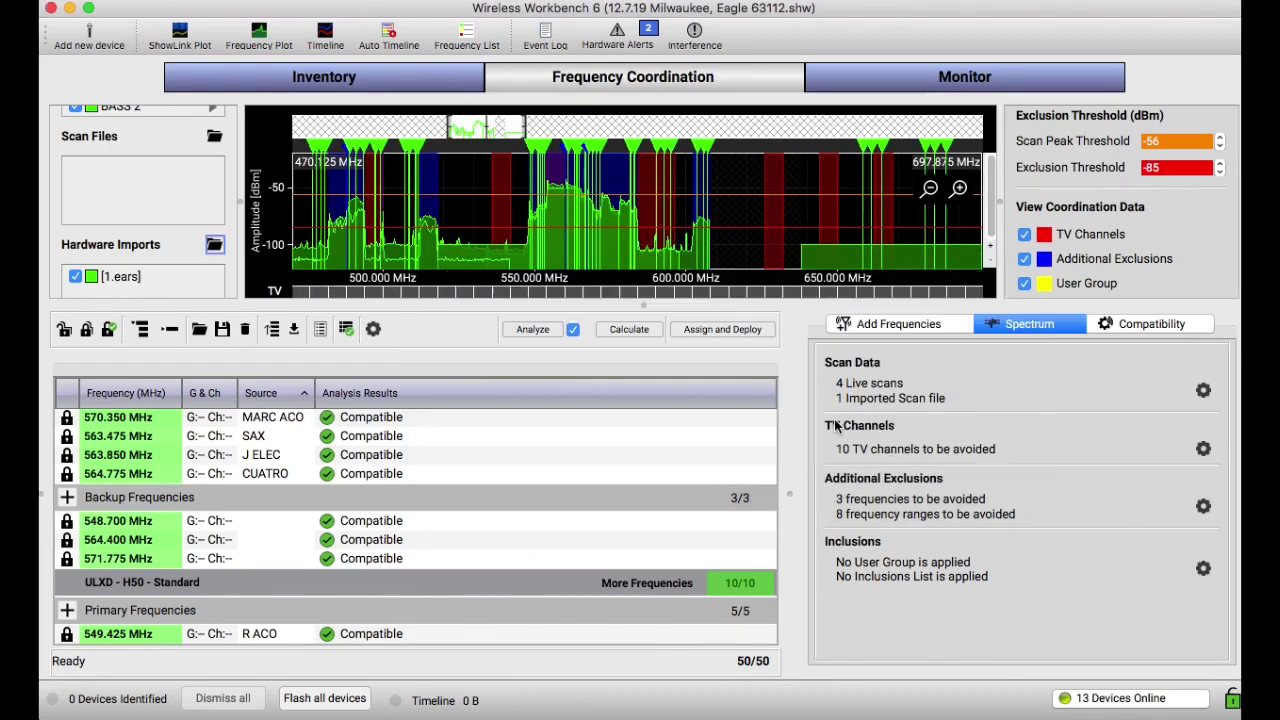
- Compare the R ACO, MARC ELEC and BASS 2 live scans in the spectrum plot by switching them off and on again
scroll(163, 184, up, 2)
scroll(163, 184, up, 3)
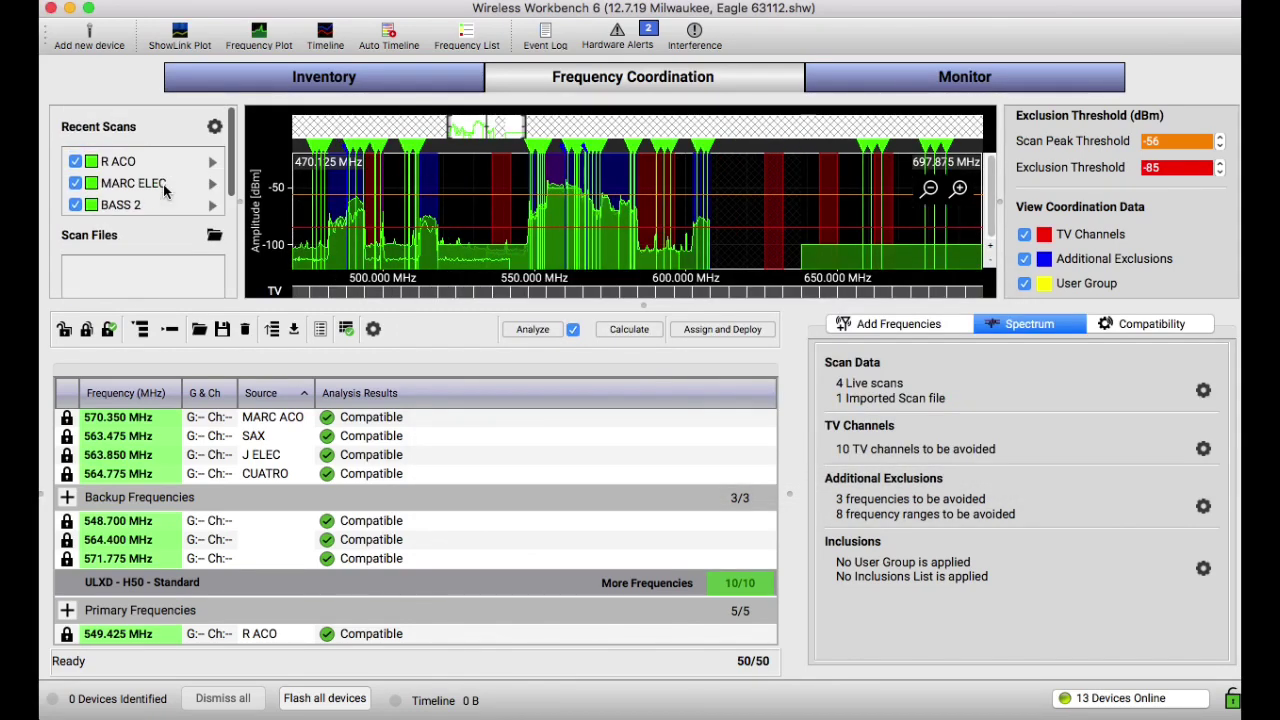
scroll(391, 204, up, 2)
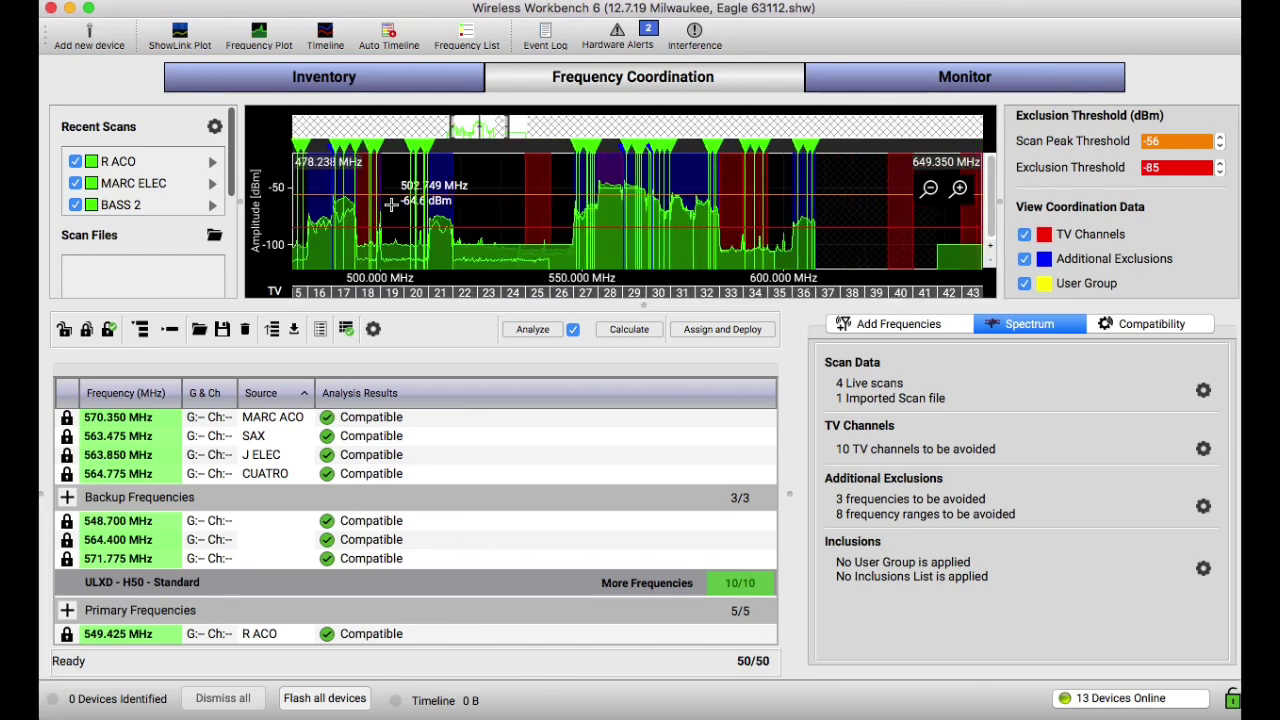
scroll(140, 215, up, 1)
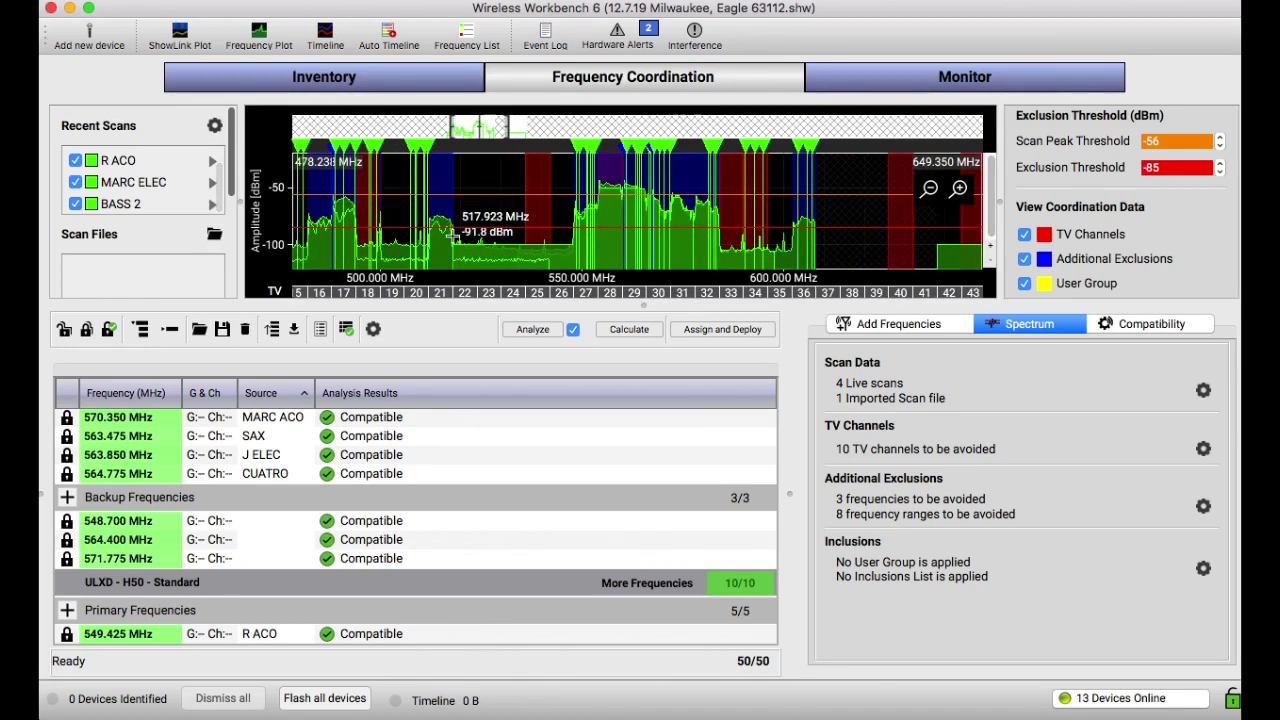
scroll(517, 193, up, 2)
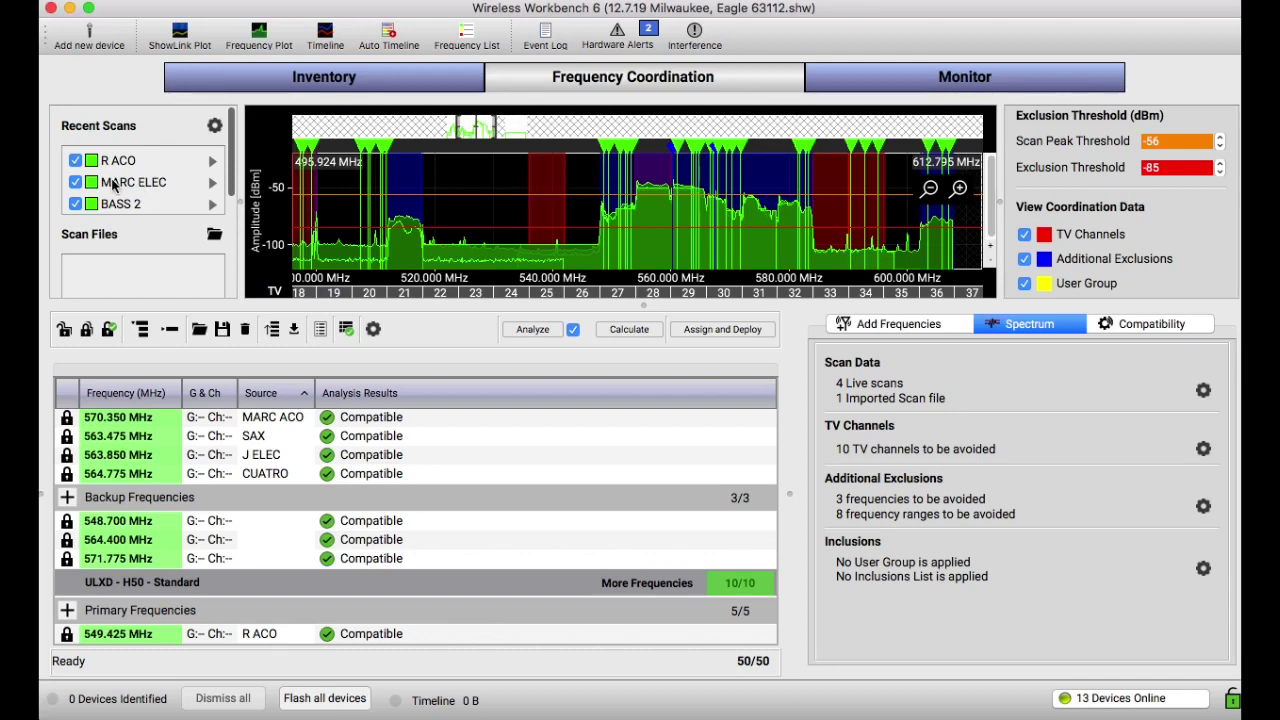
click(76, 162)
scroll(190, 236, down, 3)
scroll(191, 236, up, 2)
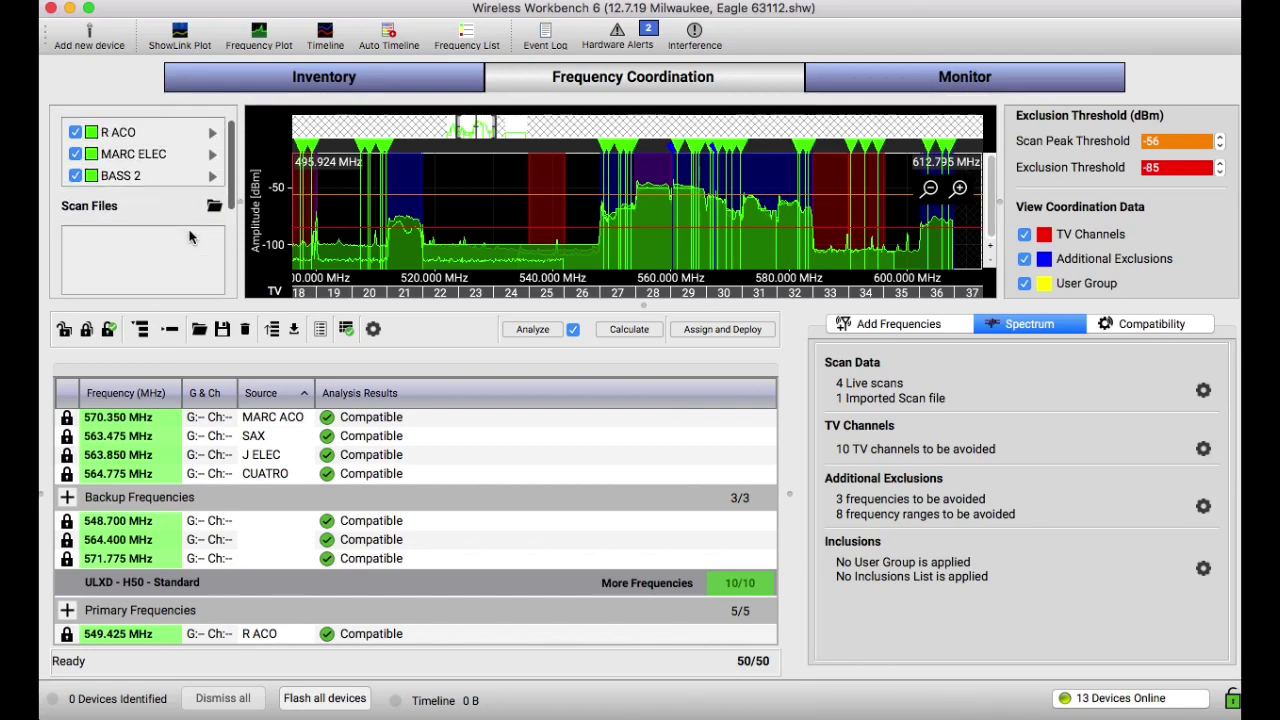
click(76, 176)
click(76, 176)
click(75, 155)
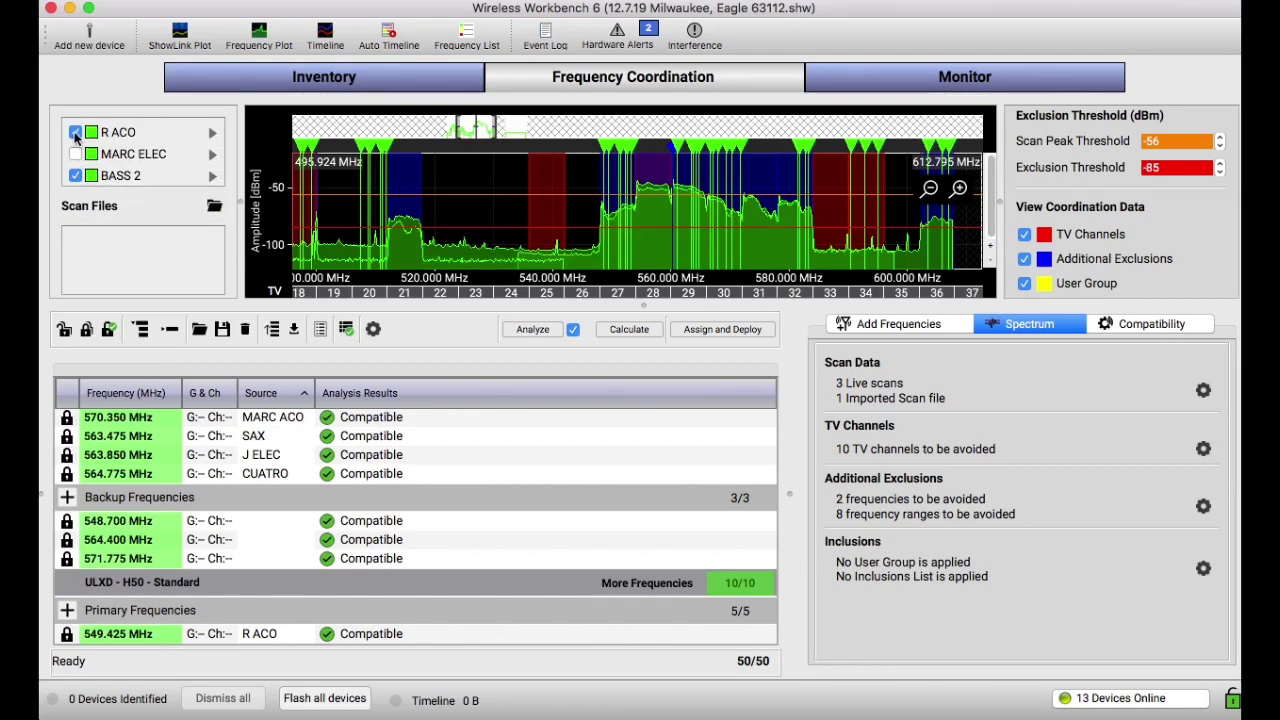
click(75, 132)
click(76, 176)
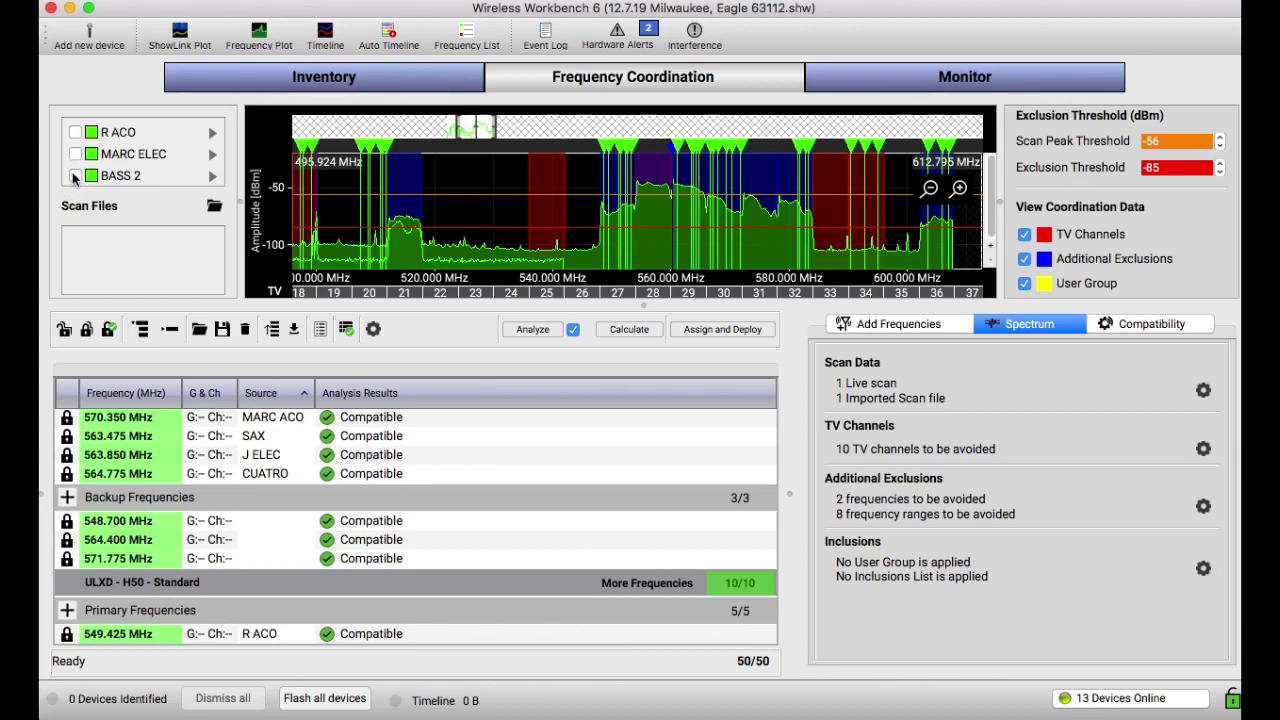
click(76, 176)
click(75, 154)
click(75, 132)
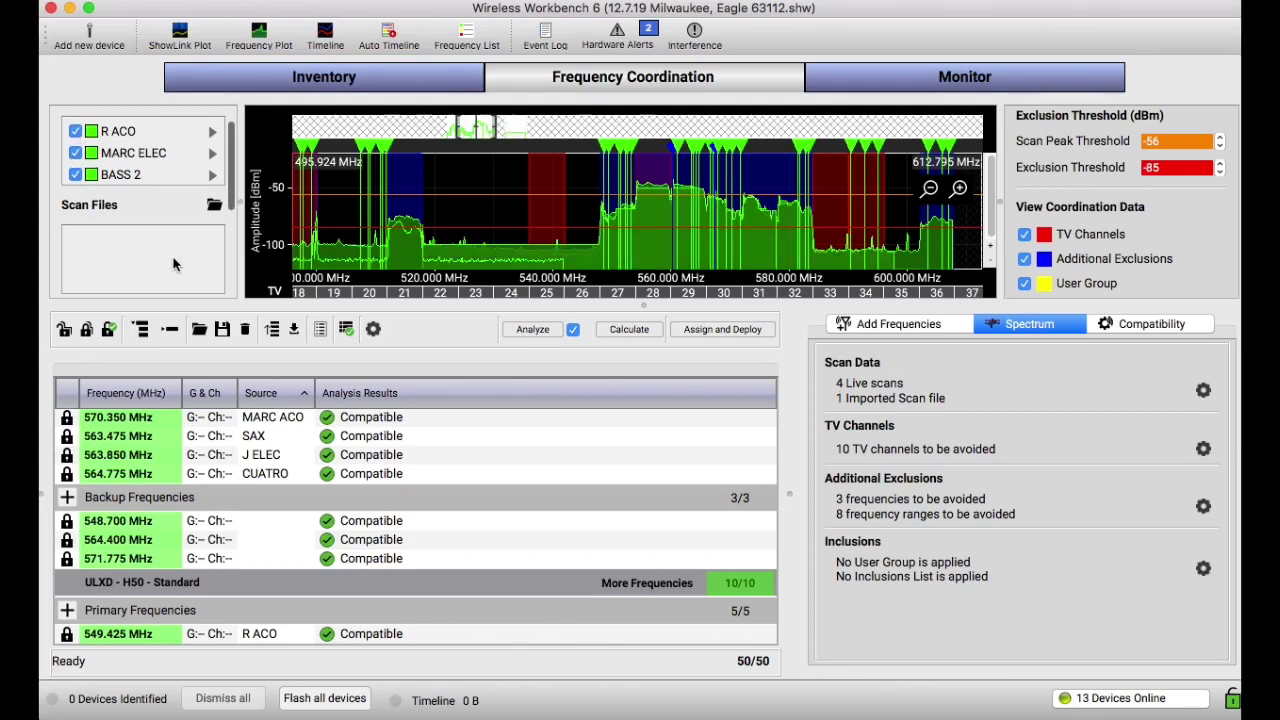
- Compare the imported [1.ears] scan with the live scans by toggling its visibility, leaving it shown
scroll(173, 264, down, 5)
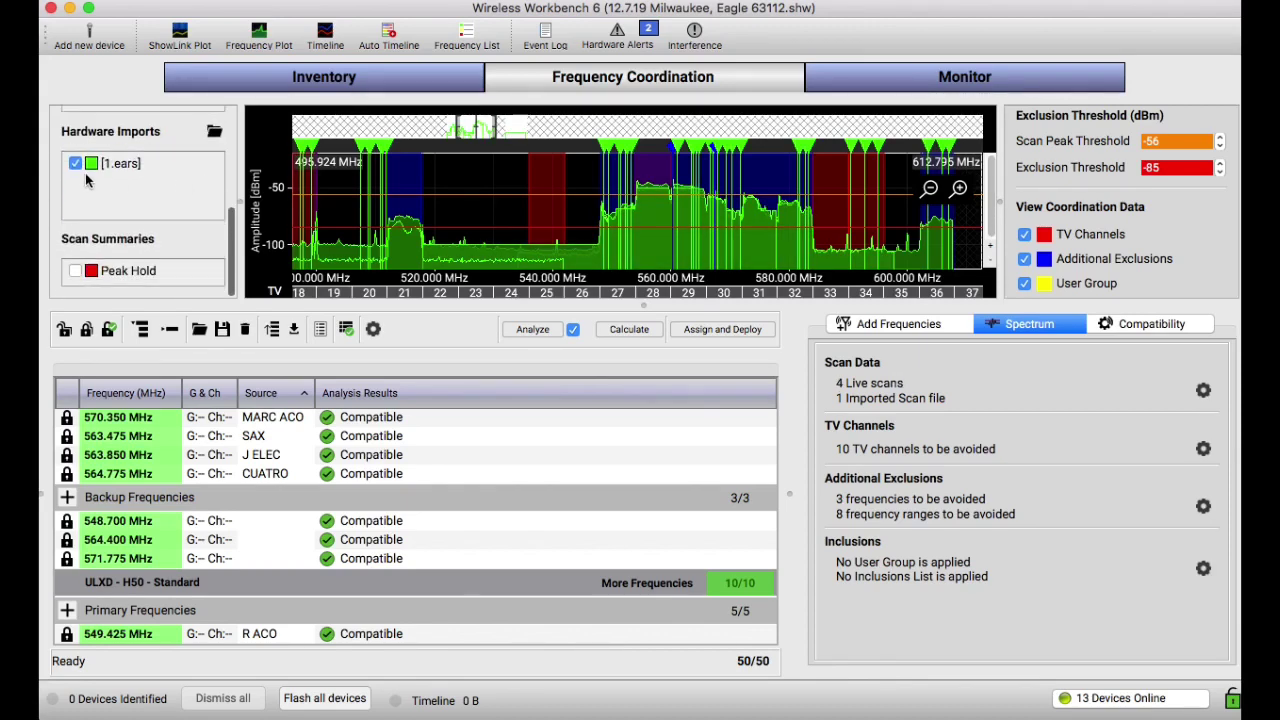
click(76, 164)
click(76, 164)
click(76, 164)
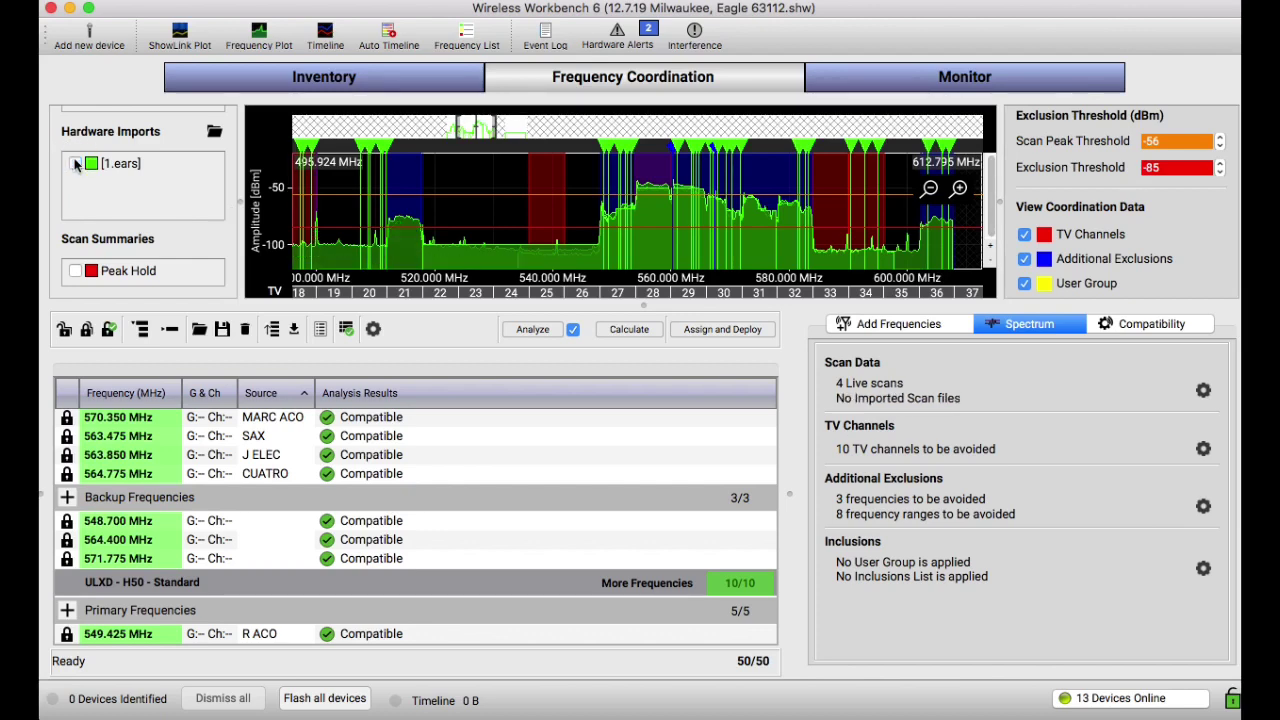
click(76, 164)
click(76, 164)
click(76, 164)
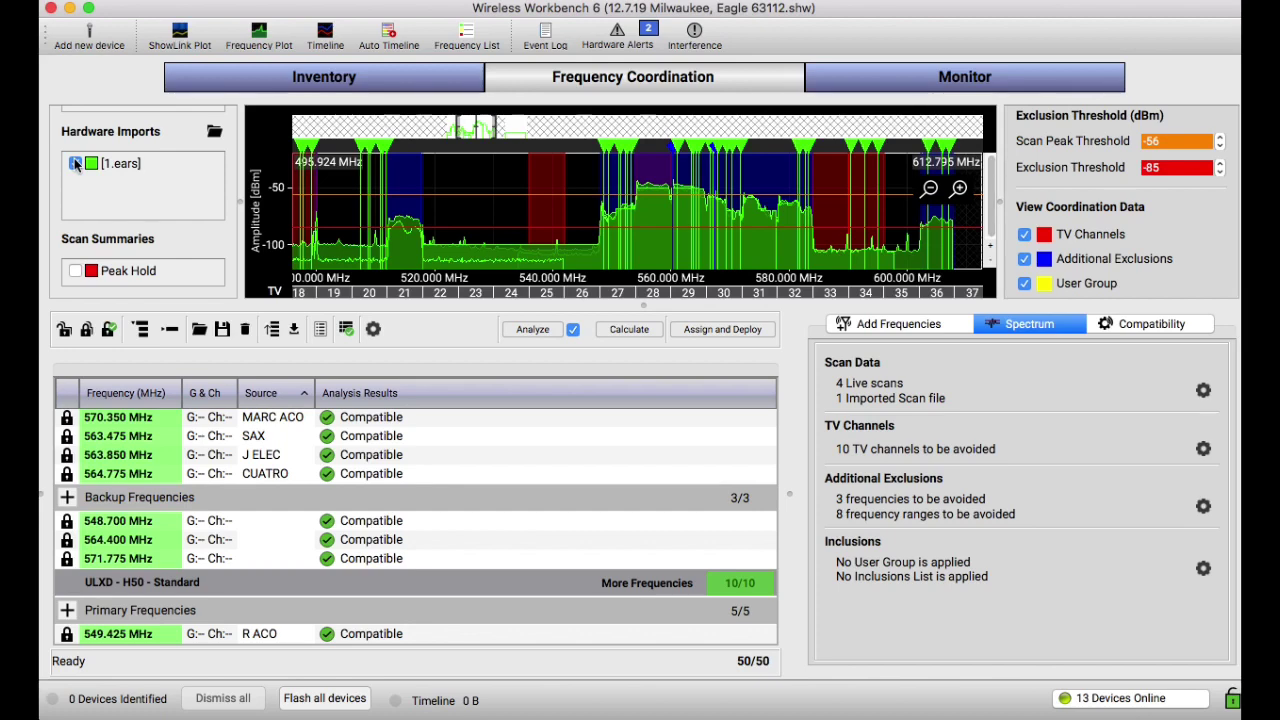
click(76, 164)
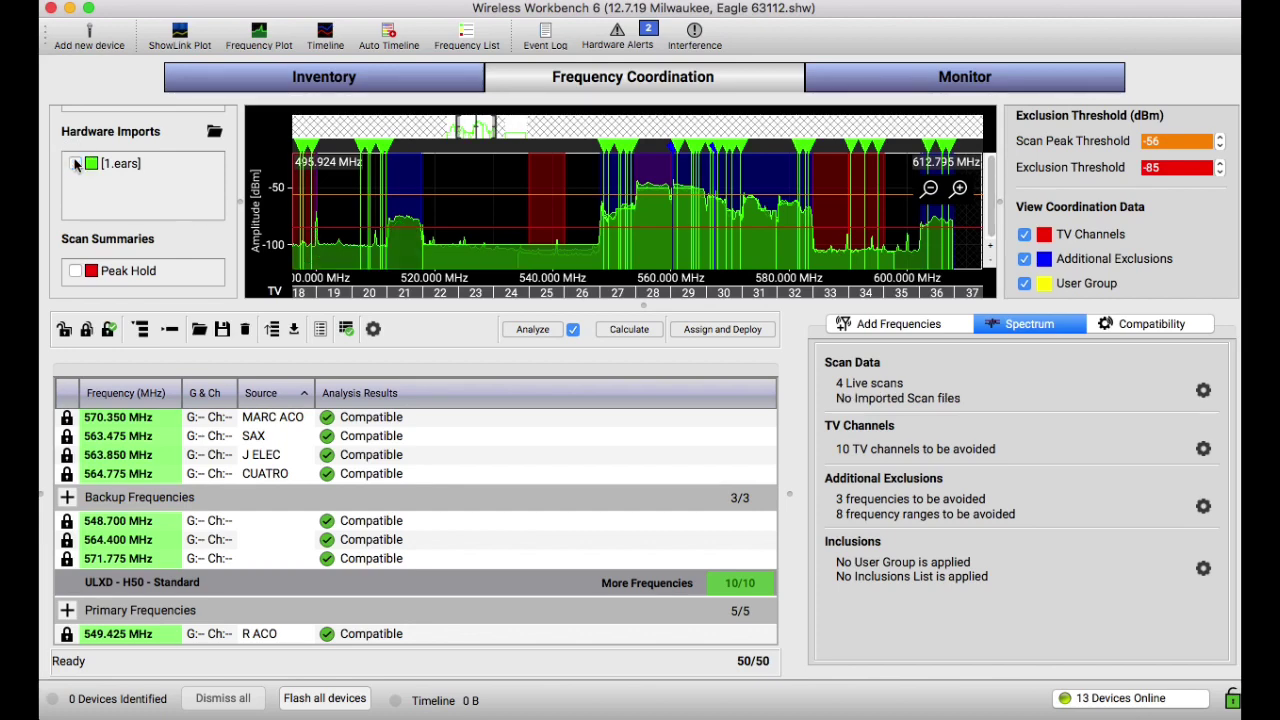
click(76, 164)
- Examine the scan traces and TV channel exclusions in the spectrum plot across UHF channels 14 to 34
scroll(518, 217, up, 2)
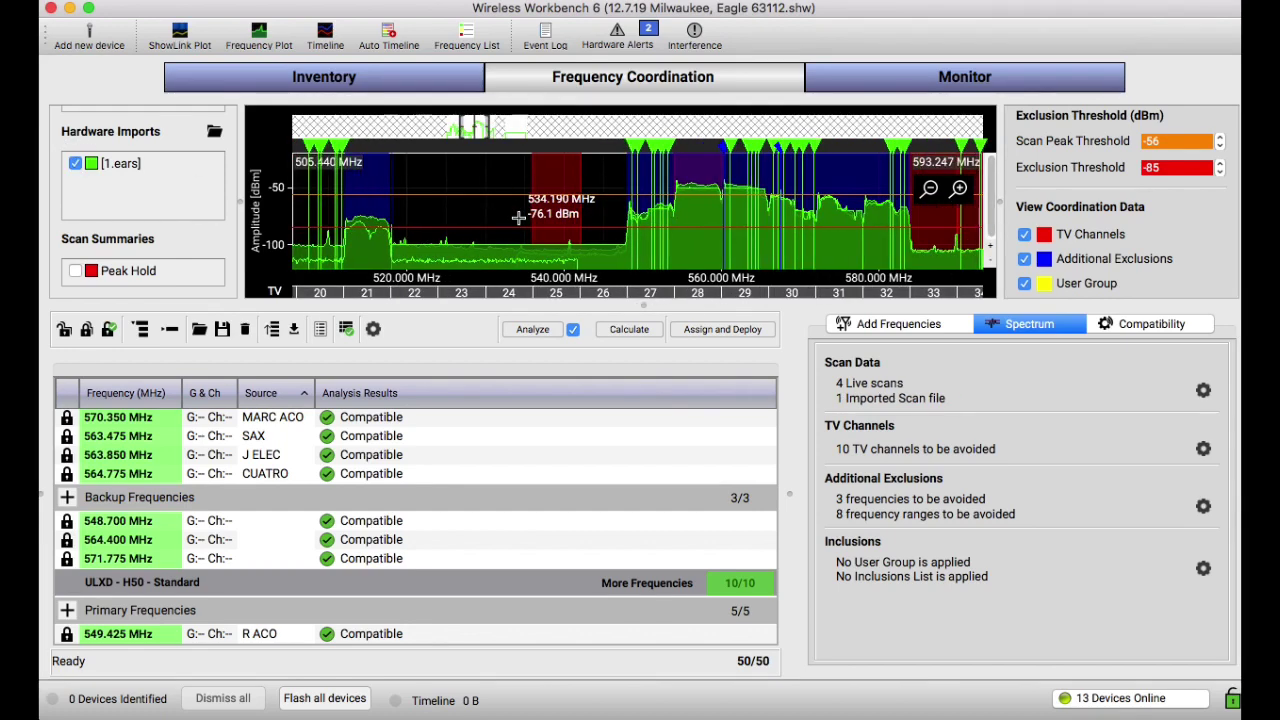
scroll(518, 217, up, 2)
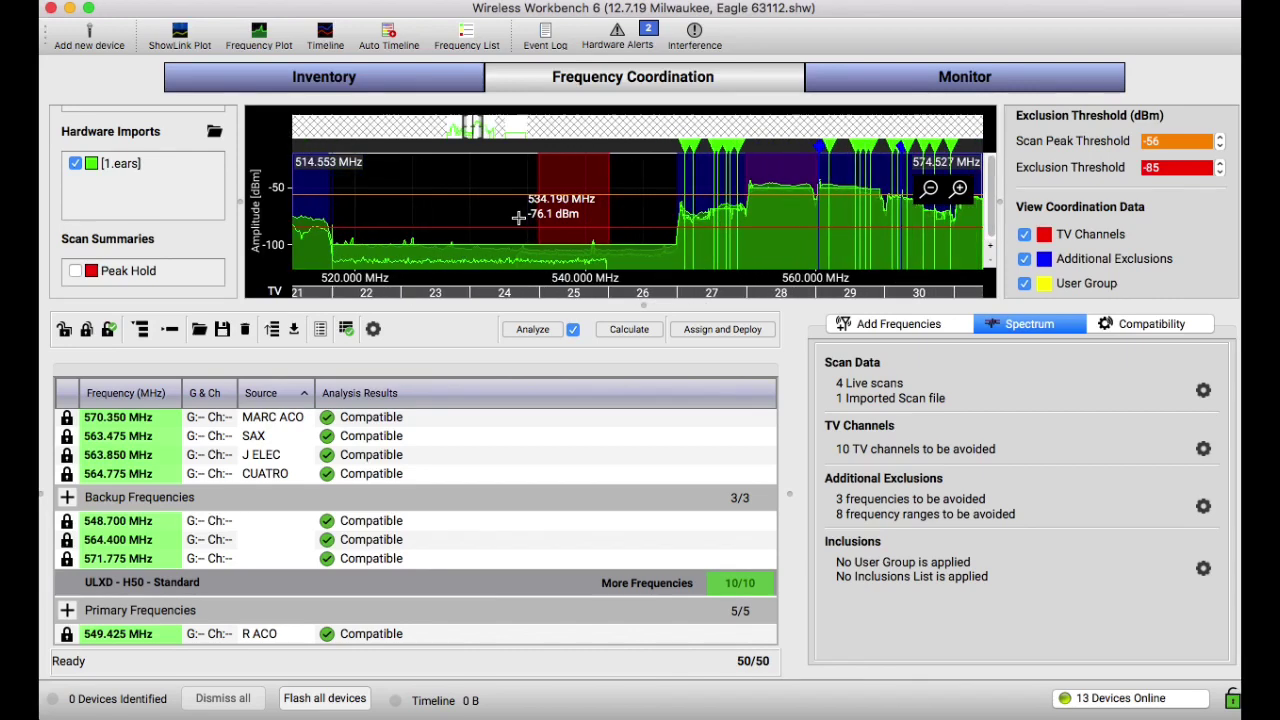
scroll(518, 217, down, 1)
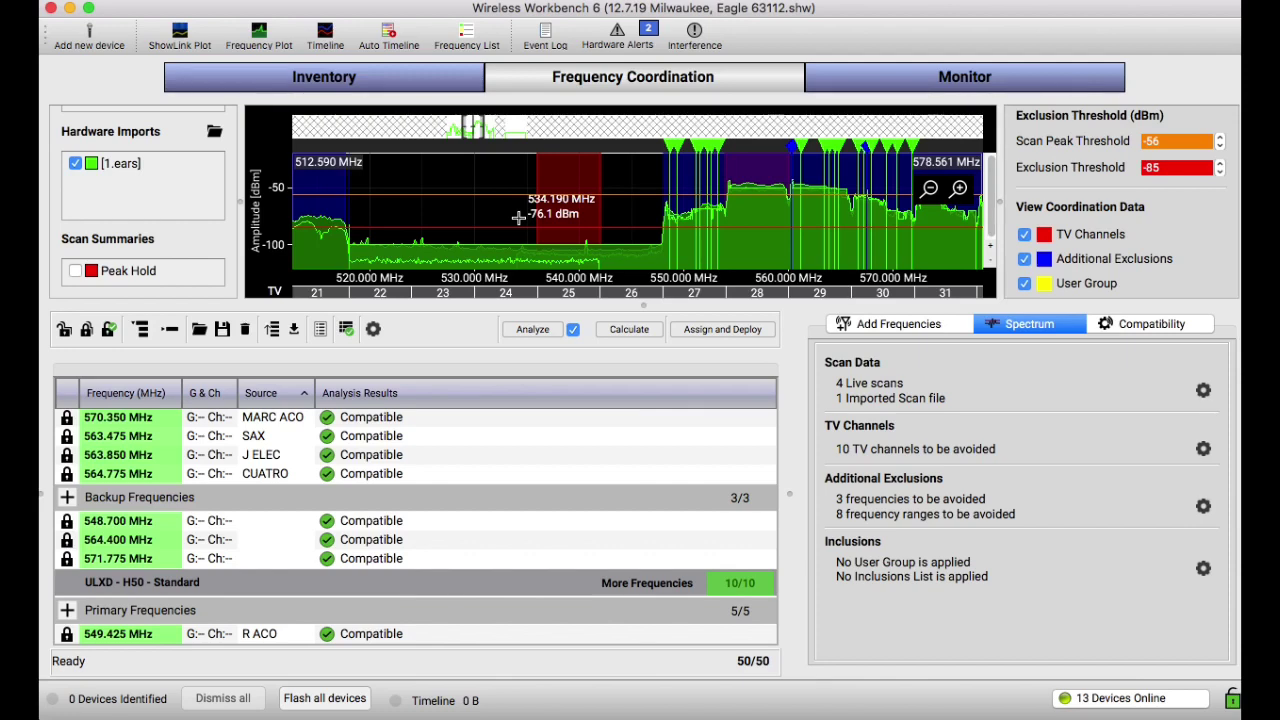
scroll(552, 225, down, 3)
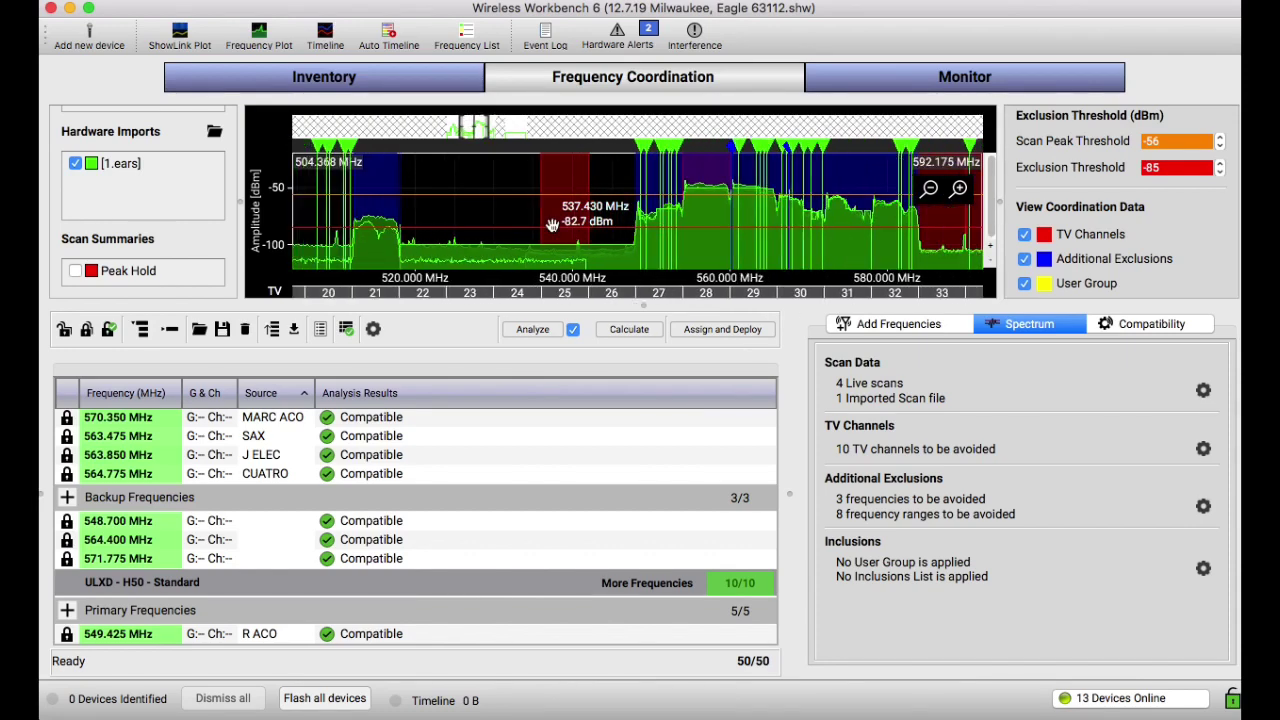
scroll(552, 225, up, 3)
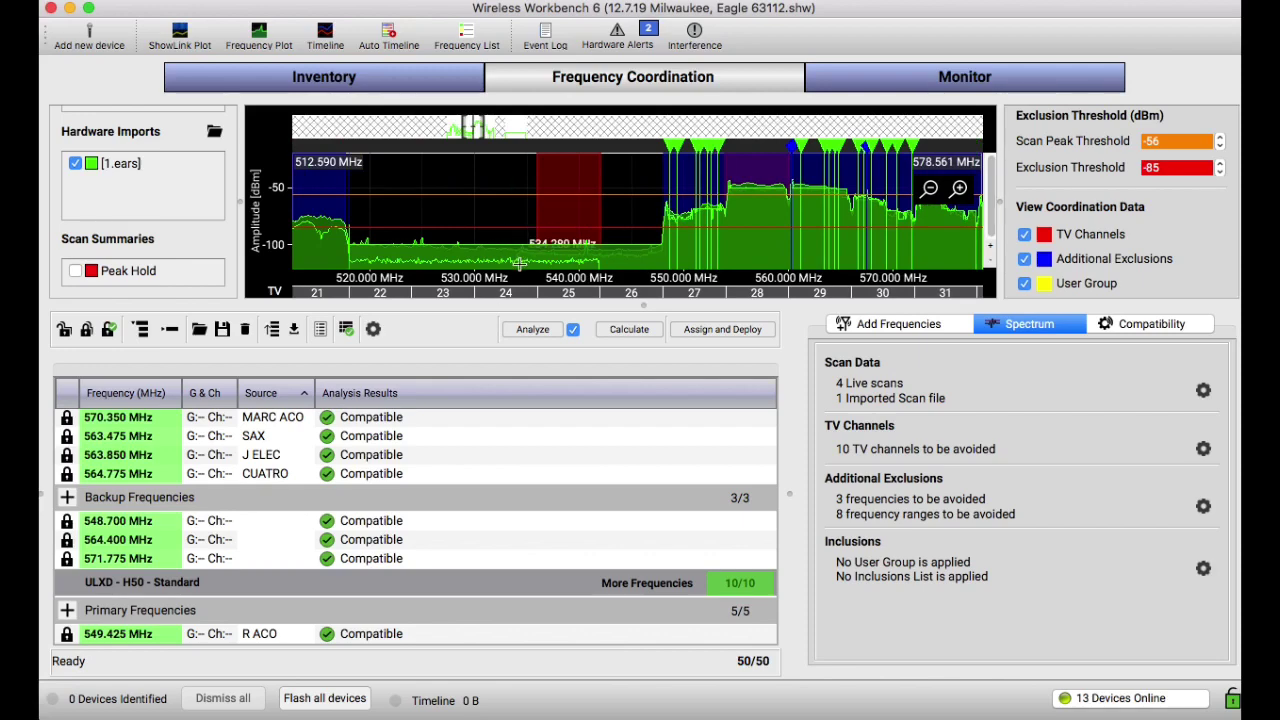
scroll(520, 263, left, 10)
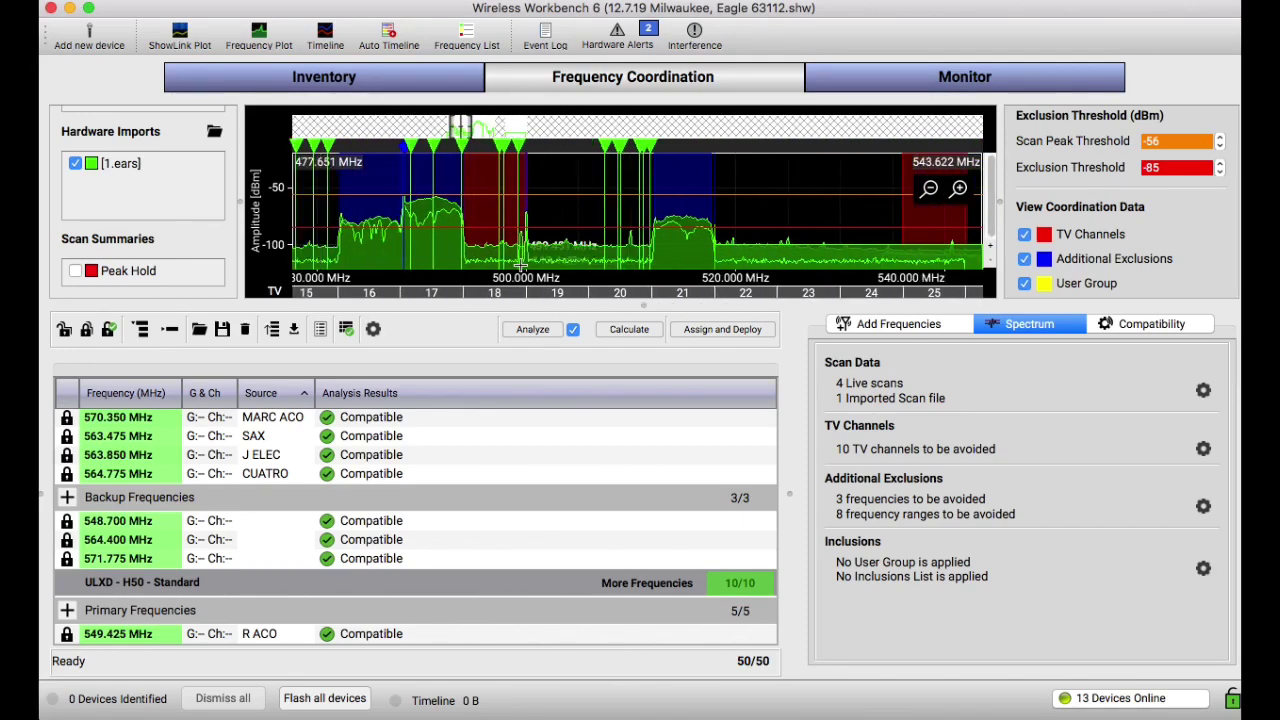
scroll(520, 263, left, 5)
scroll(520, 263, right, 3)
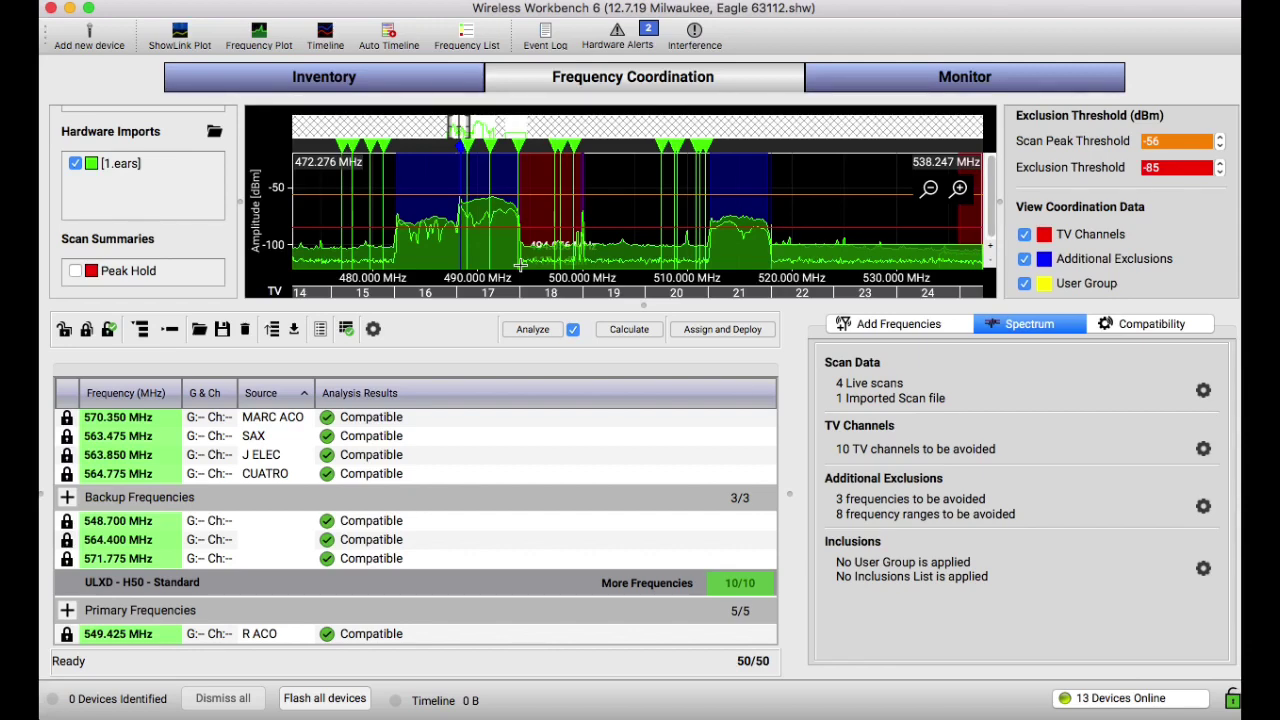
- Review the Milwaukee TV channel list without changing it and compare it with the scan traces around UHF channels 16 to 21
click(1205, 450)
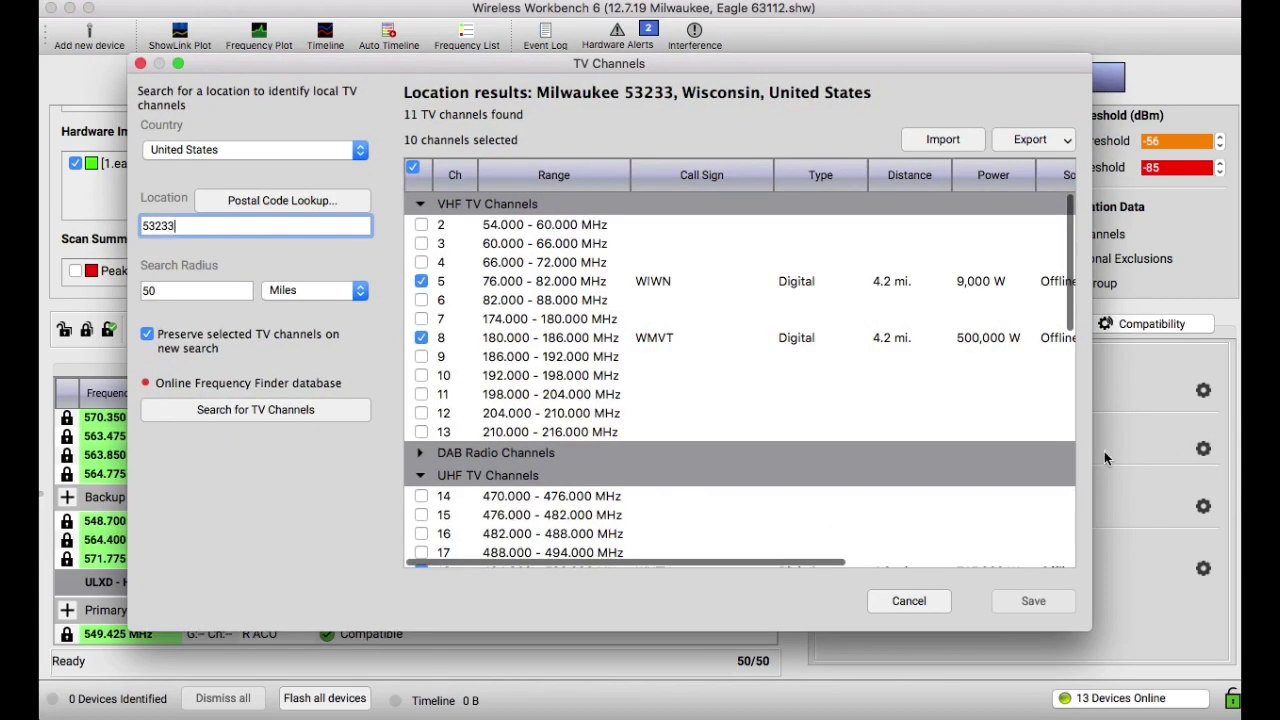
click(908, 600)
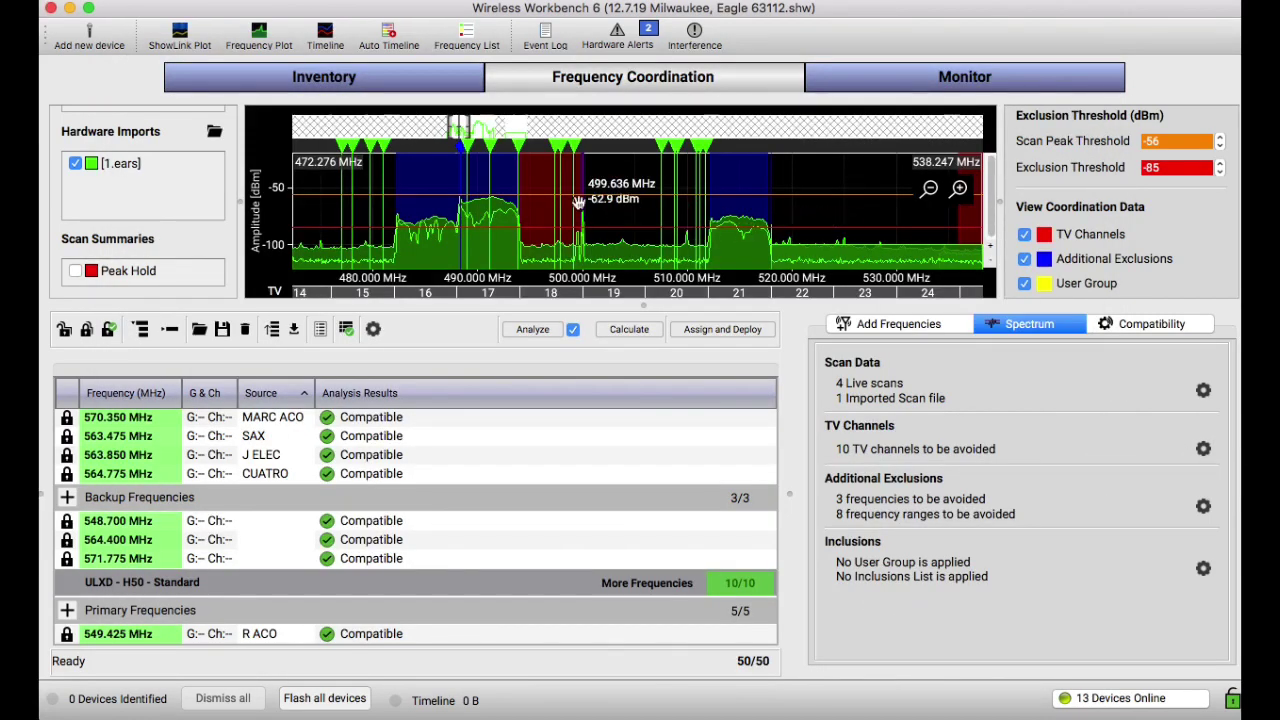
scroll(629, 215, up, 1)
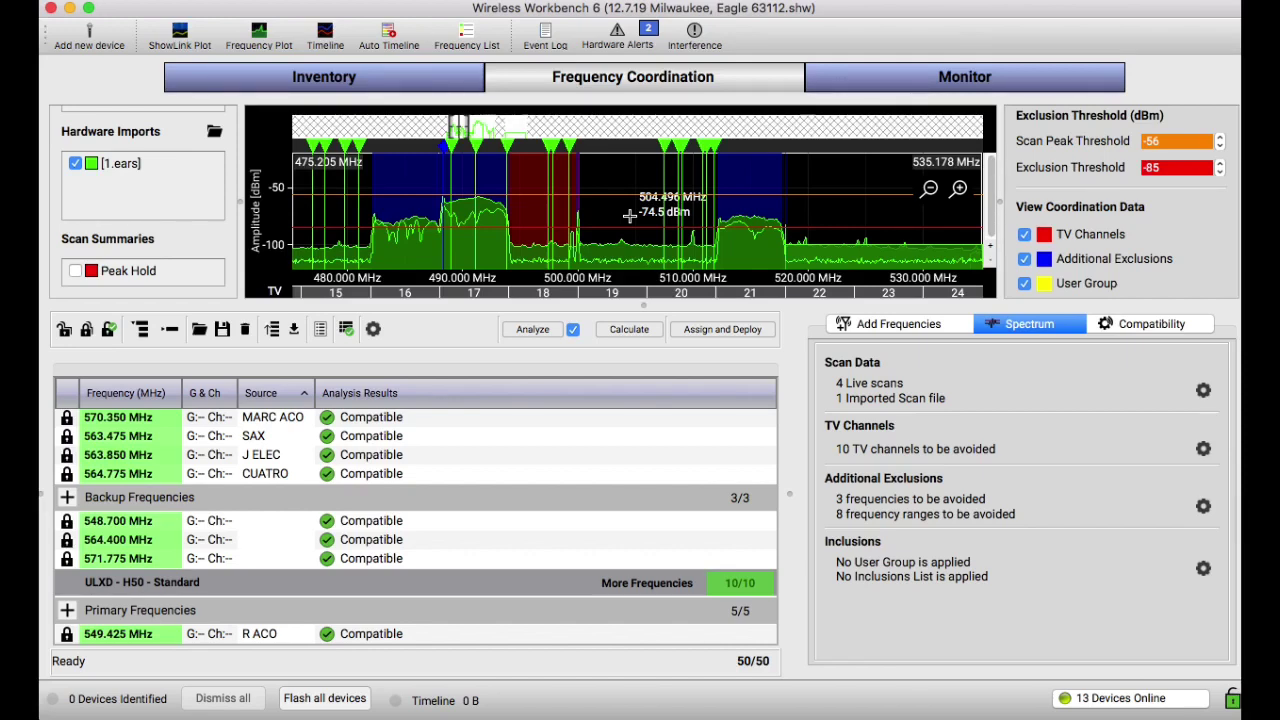
click(1203, 449)
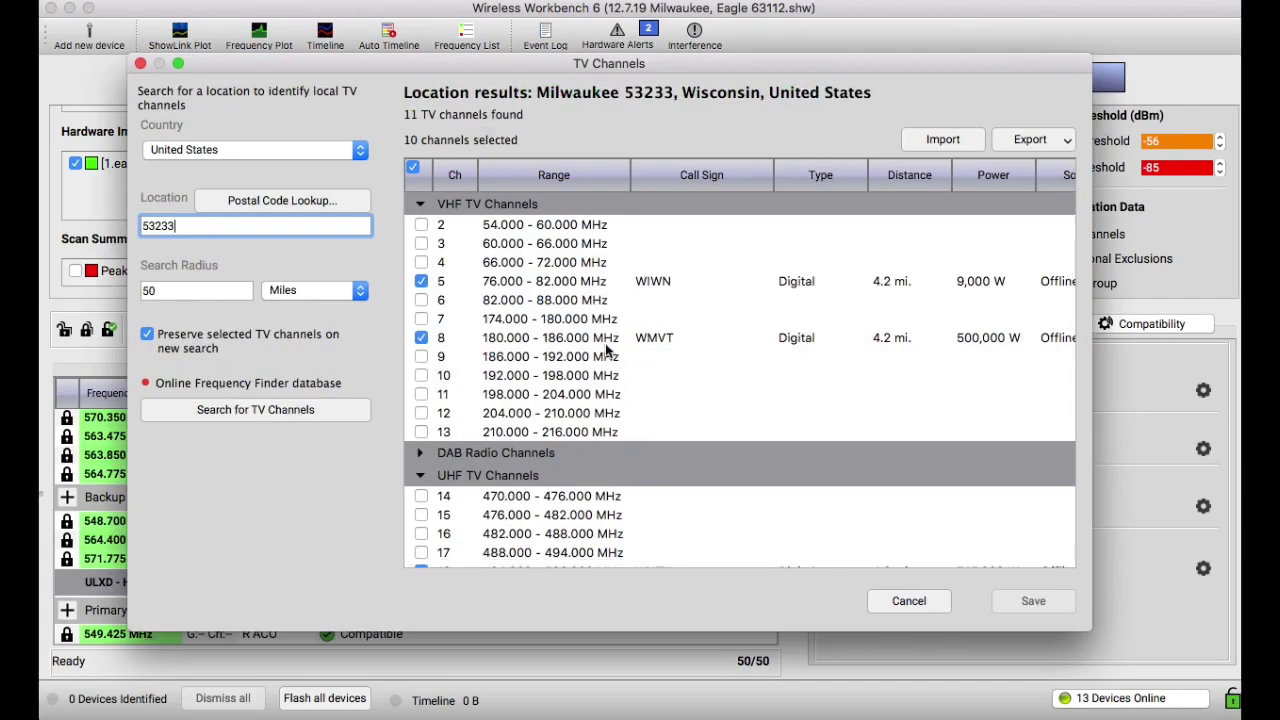
click(900, 601)
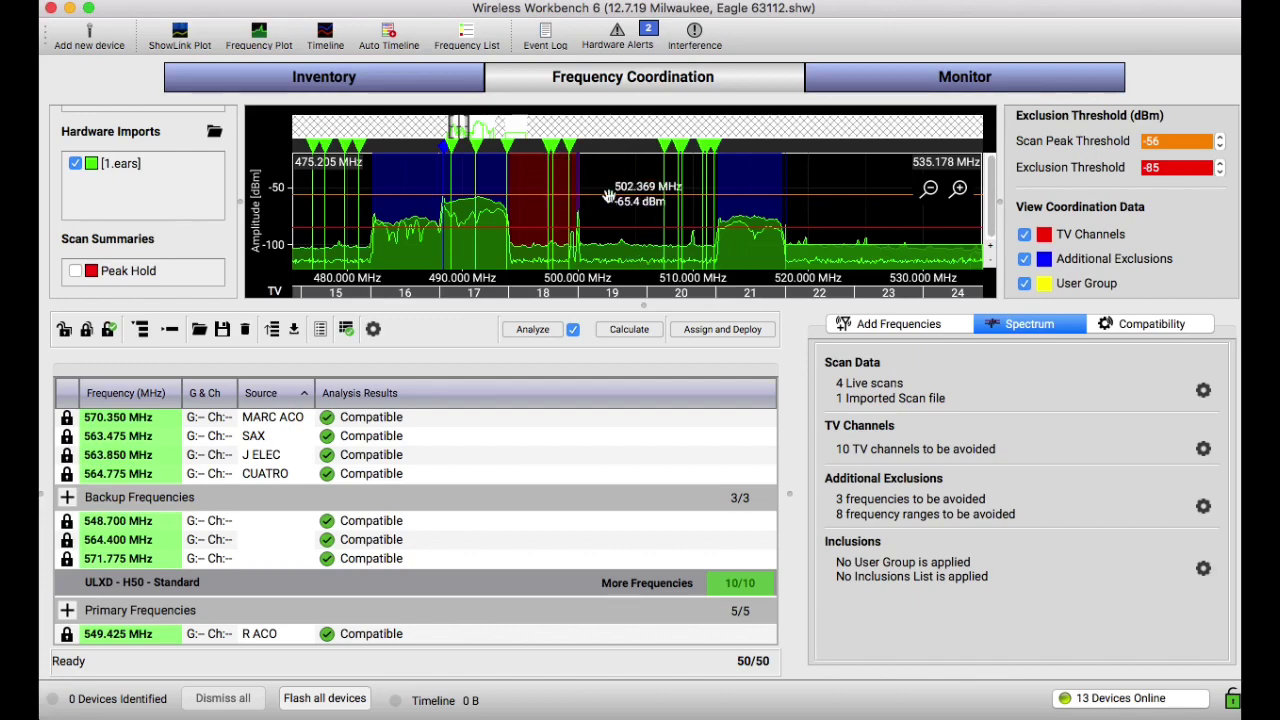
scroll(504, 236, up, 1)
scroll(504, 236, left, 3)
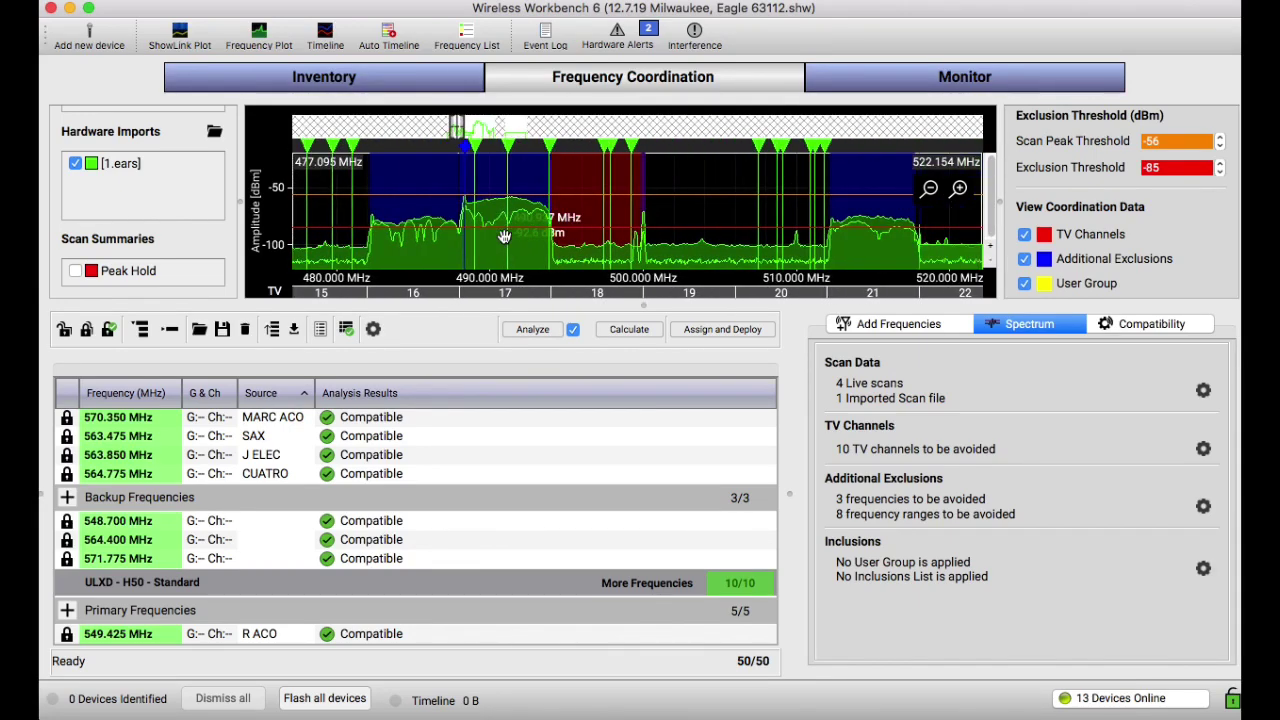
scroll(504, 236, right, 3)
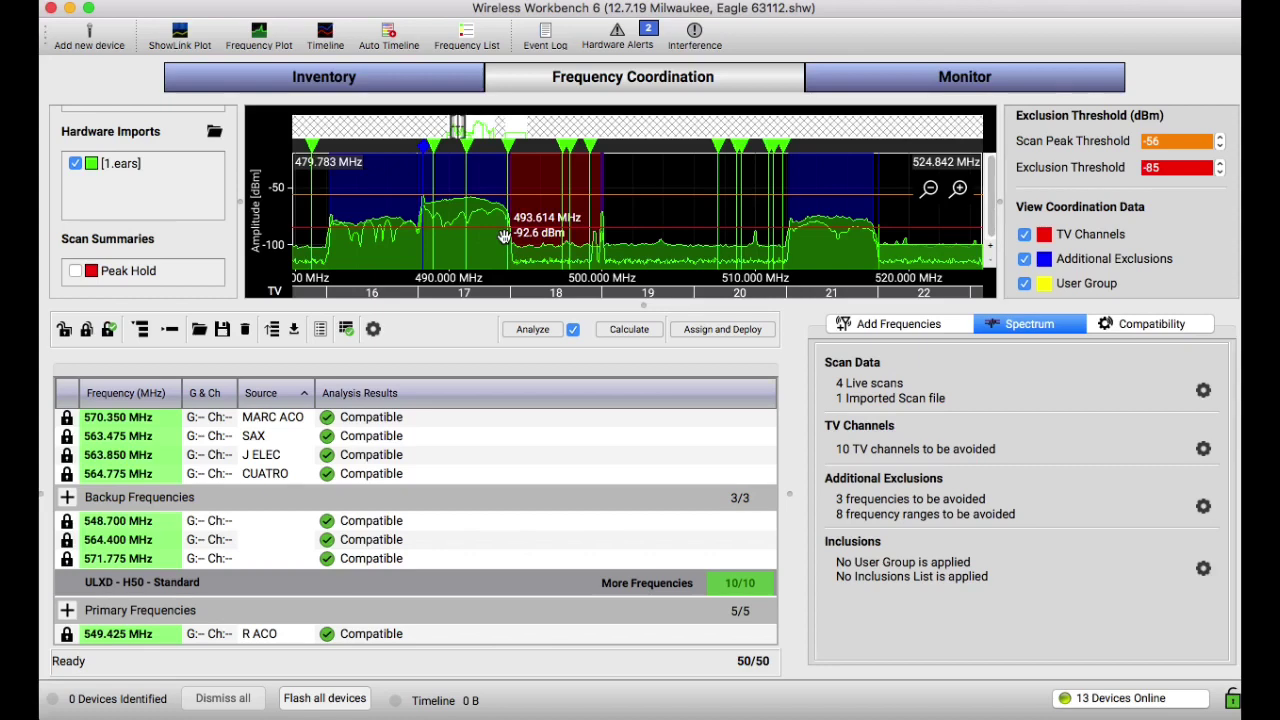
- Hide the Additional Exclusions overlay in the spectrum plot and keep the TV Channels overlay shown
click(1025, 236)
click(1025, 236)
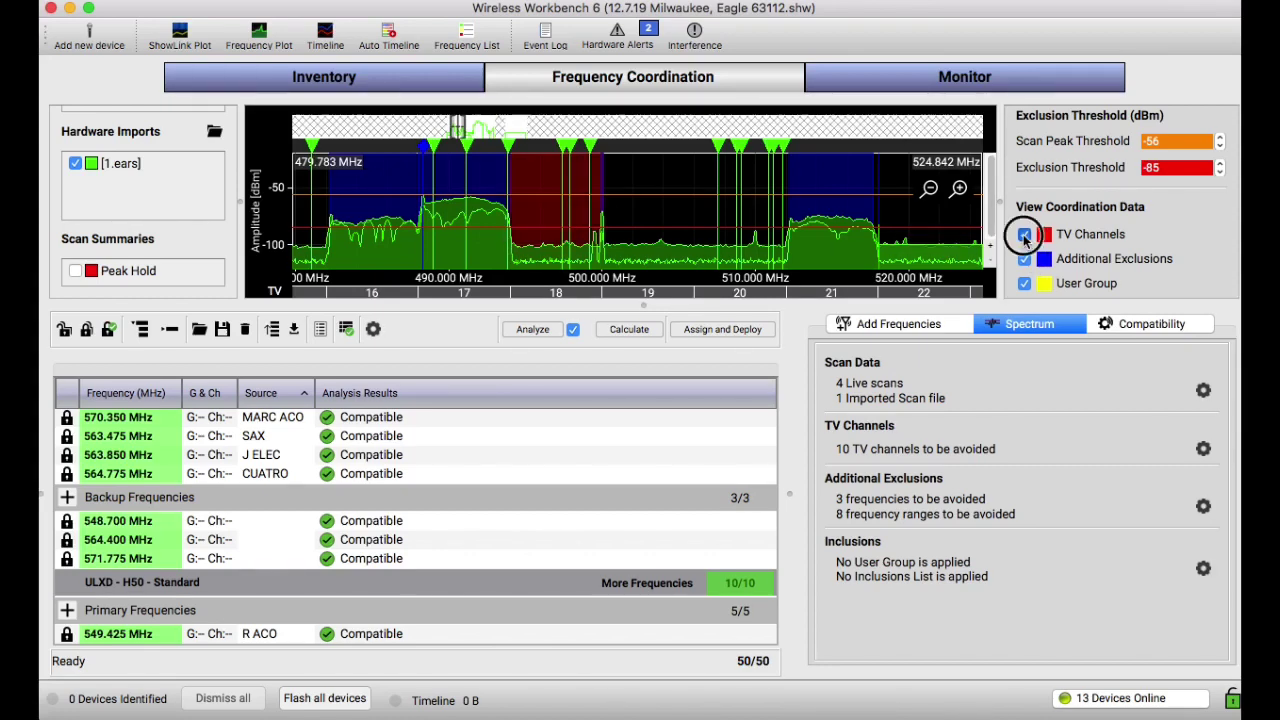
click(1025, 236)
click(1025, 259)
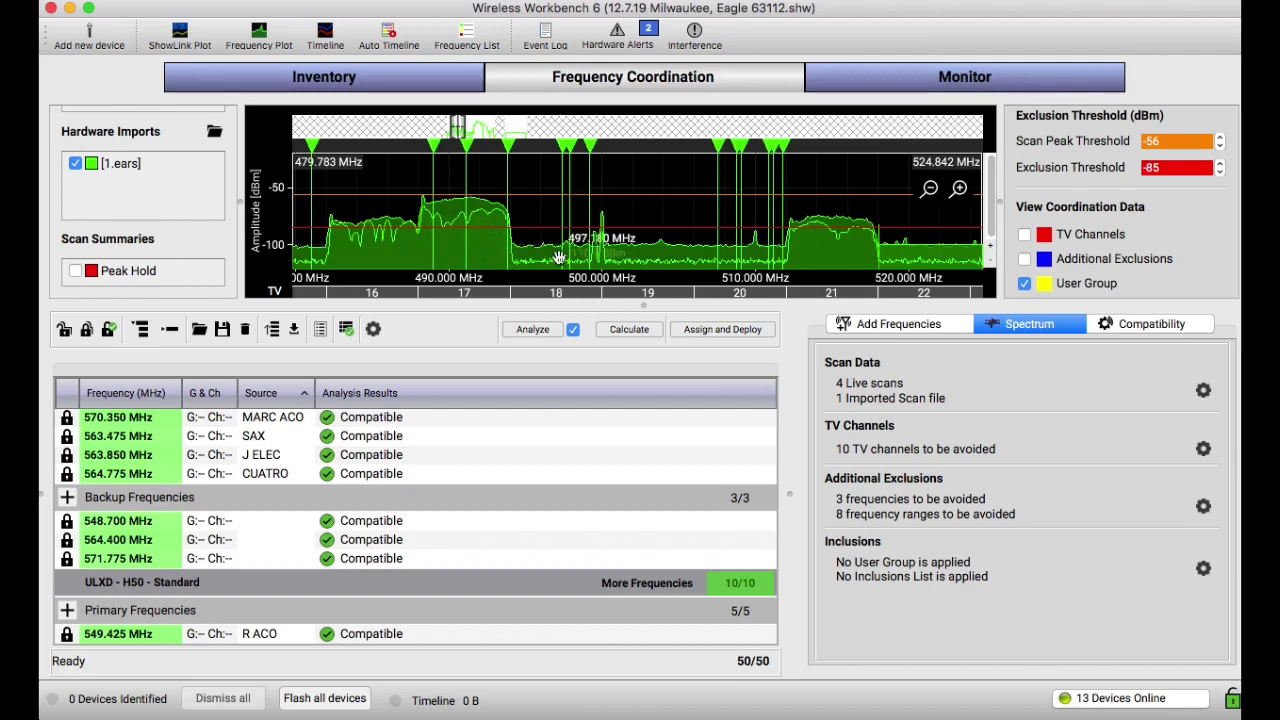
click(1025, 236)
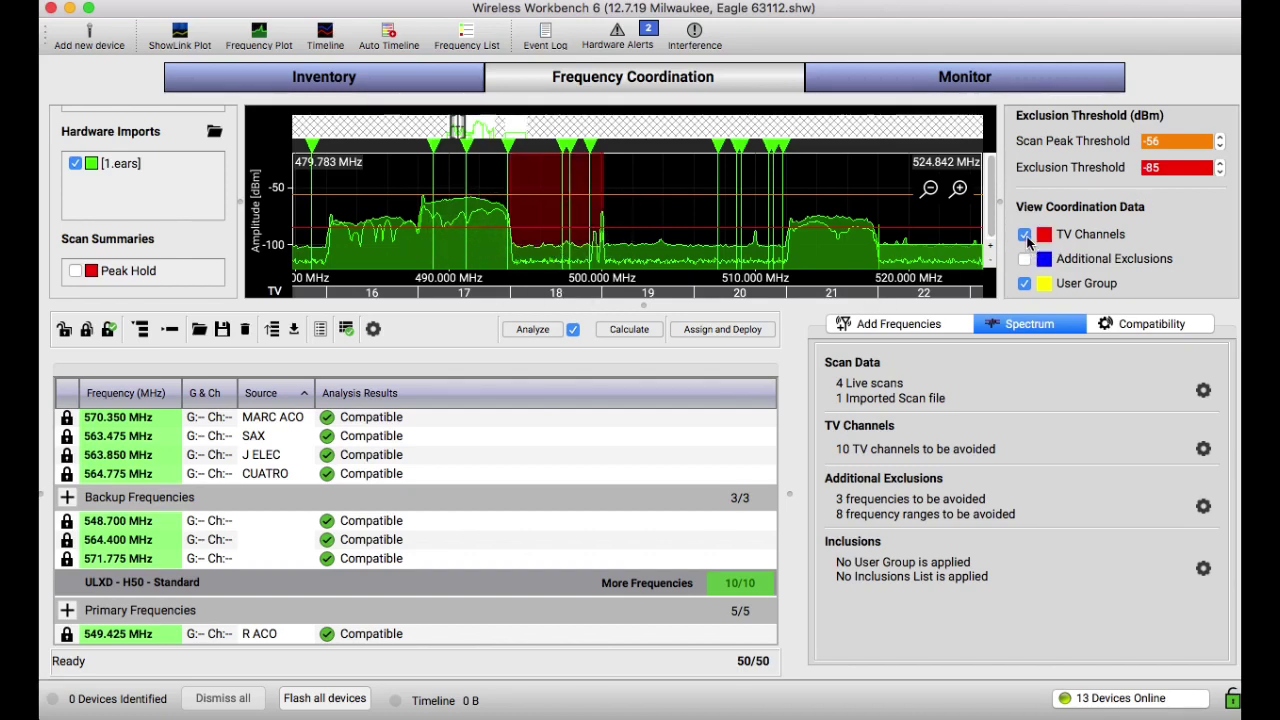
- Select UHF channels 16 and 17, deselect channel 18 in the TV channel list, and save the selection
scroll(845, 229, left, 5)
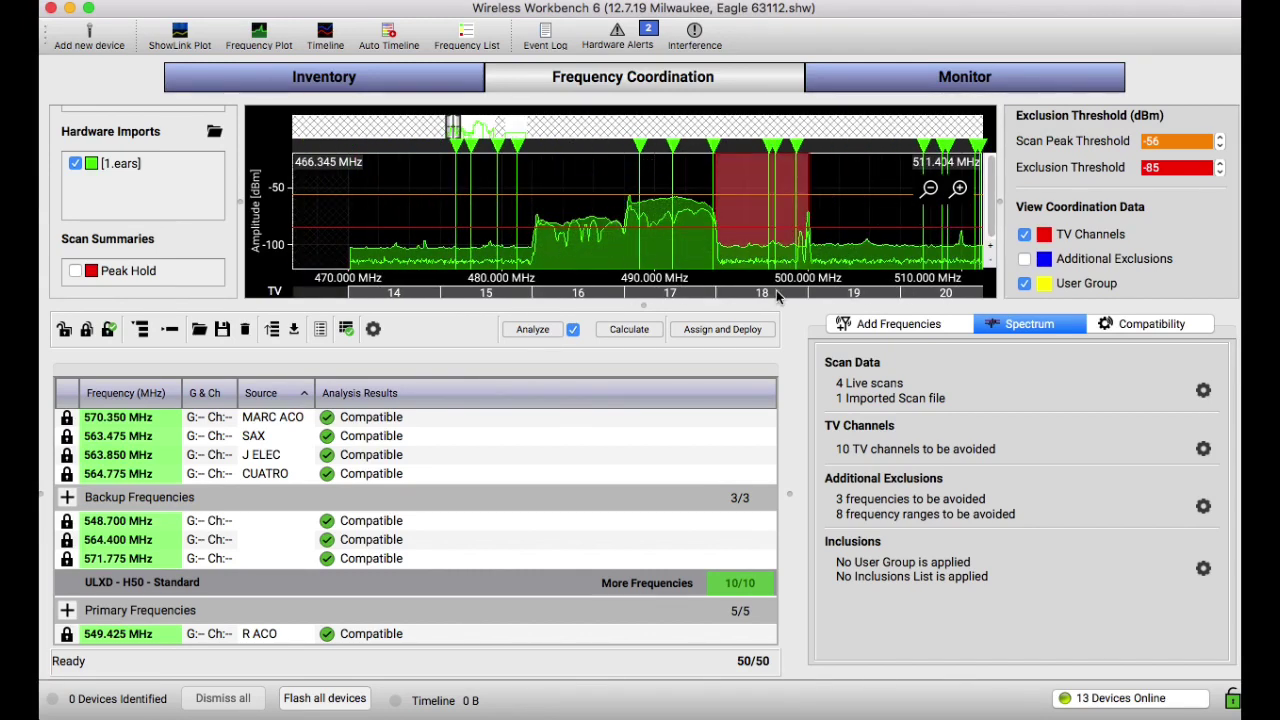
click(1203, 449)
scroll(500, 420, down, 3)
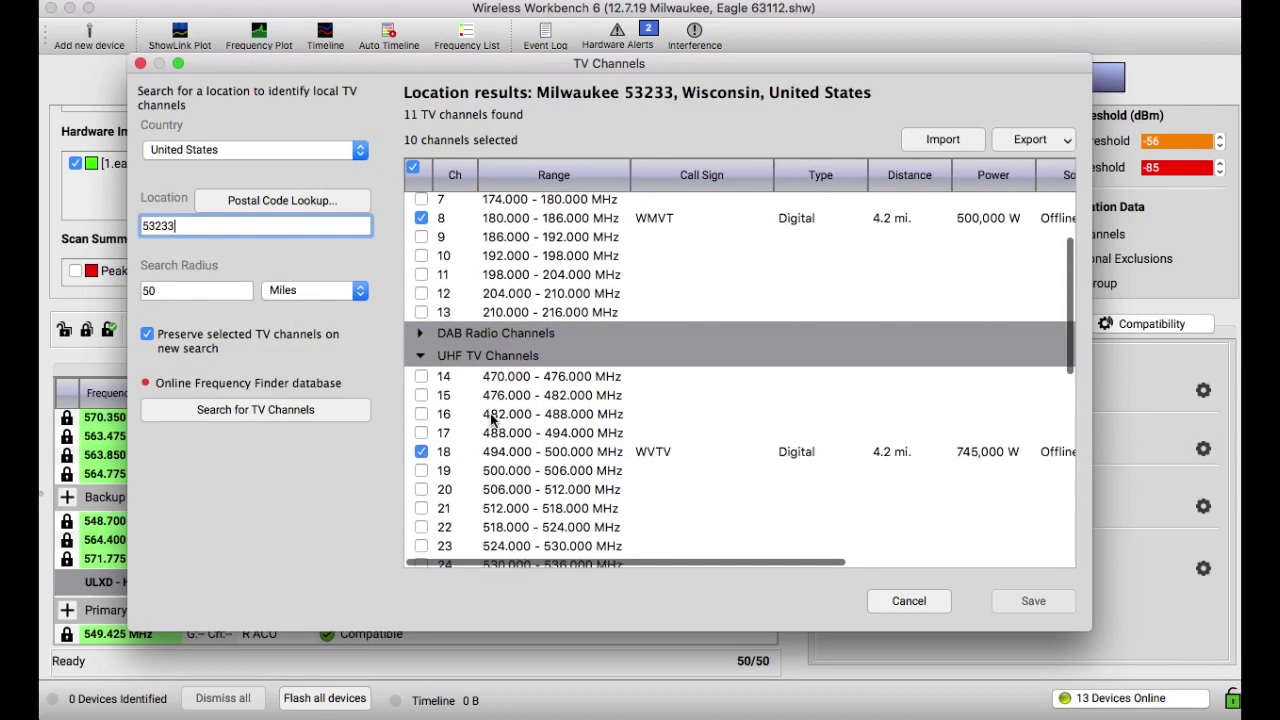
click(421, 414)
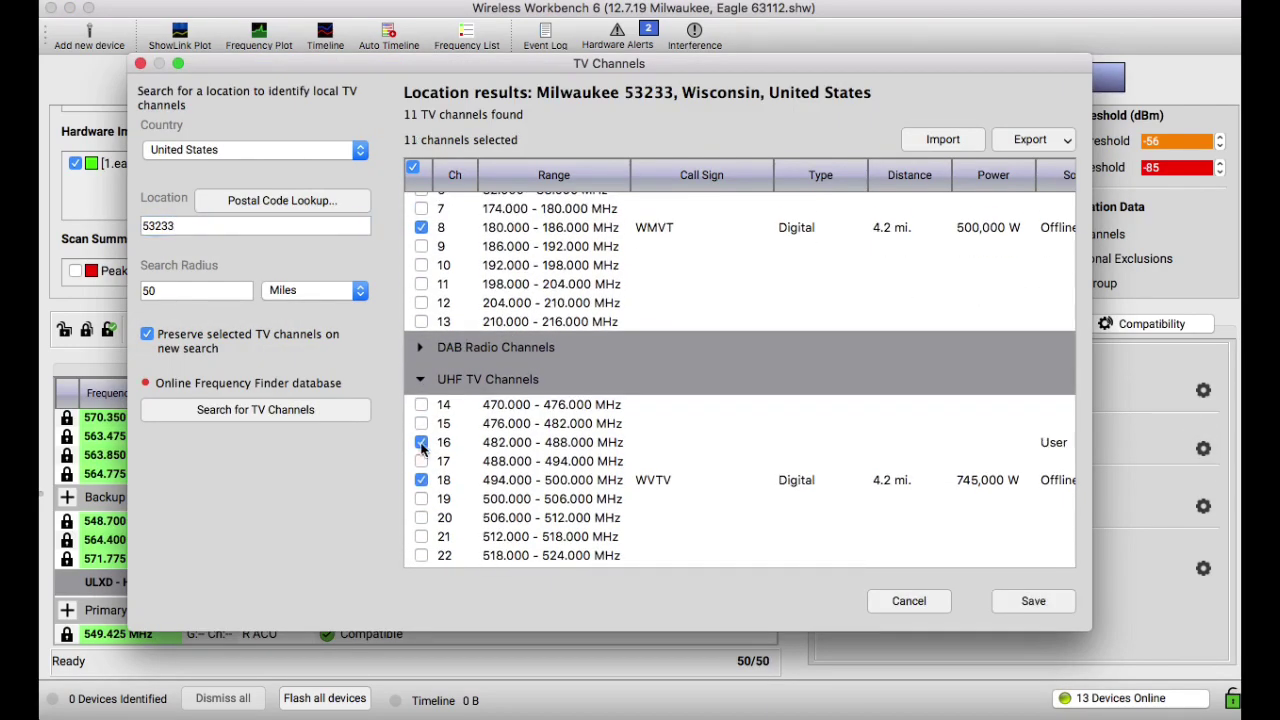
click(421, 461)
click(421, 480)
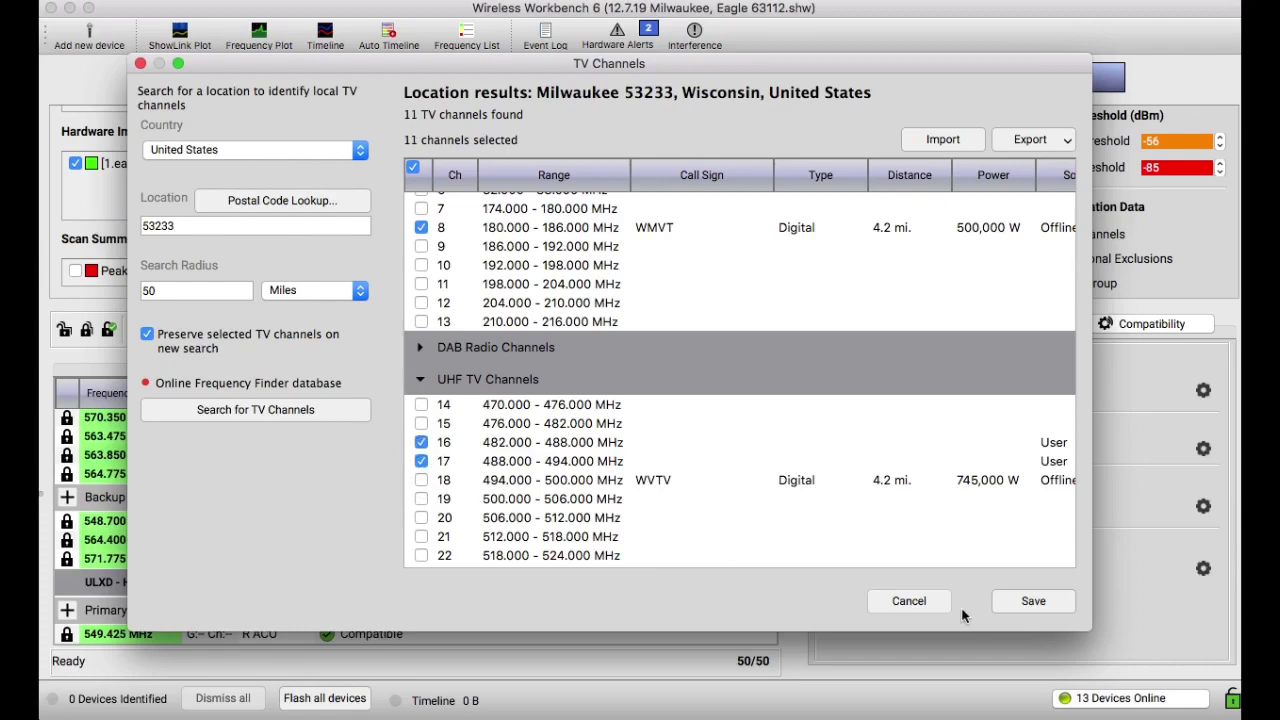
click(1021, 601)
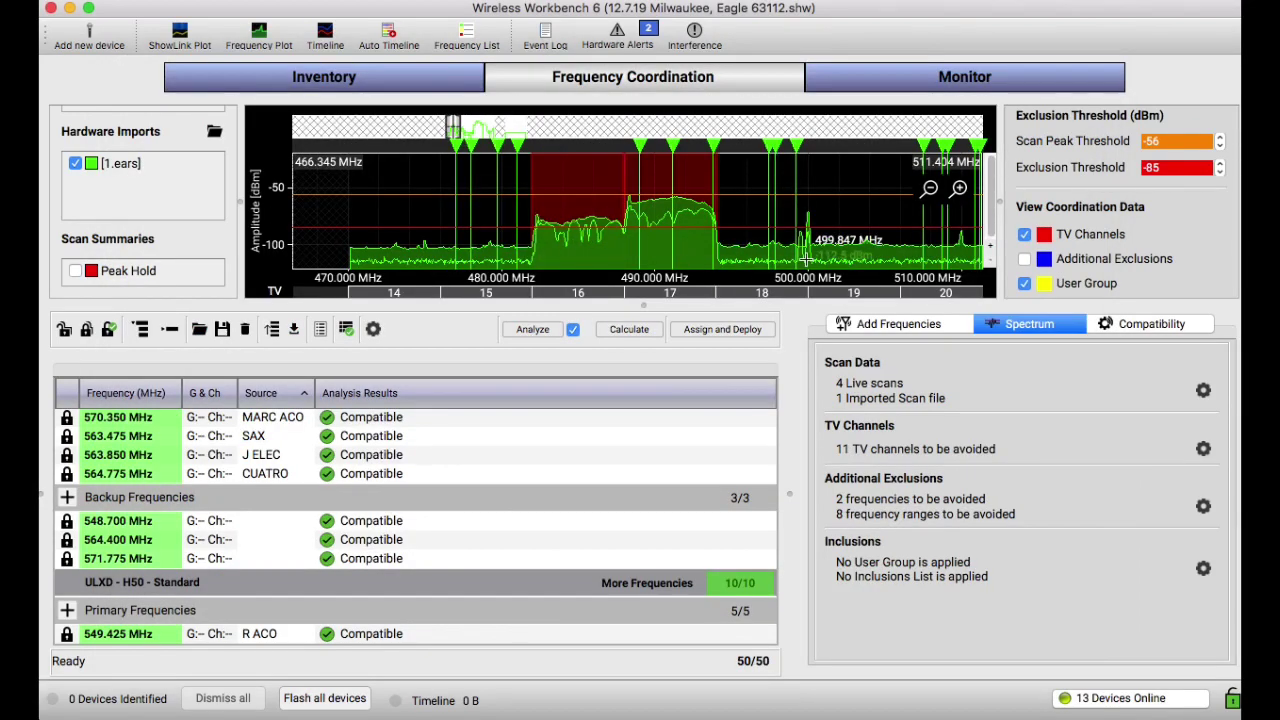
scroll(806, 259, right, 10)
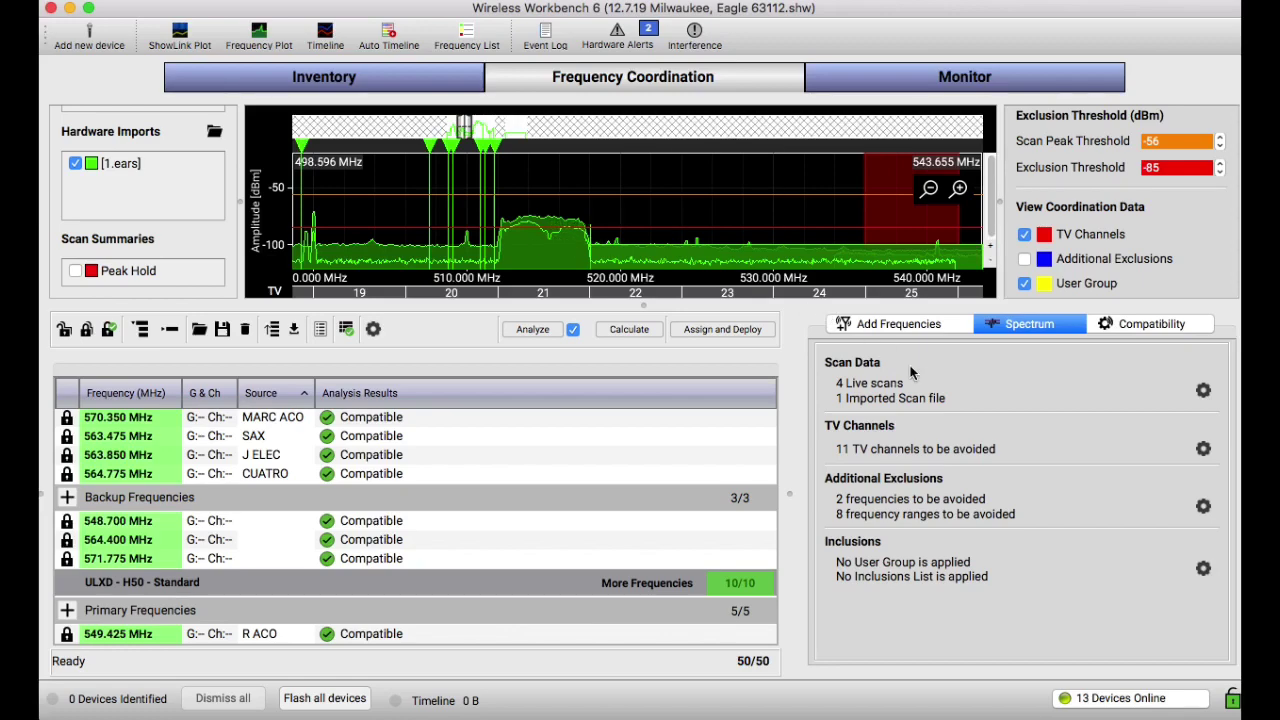
- Select UHF channel 21 (512.000 - 518.000 MHz) in the TV channel list and save the selection
click(1203, 449)
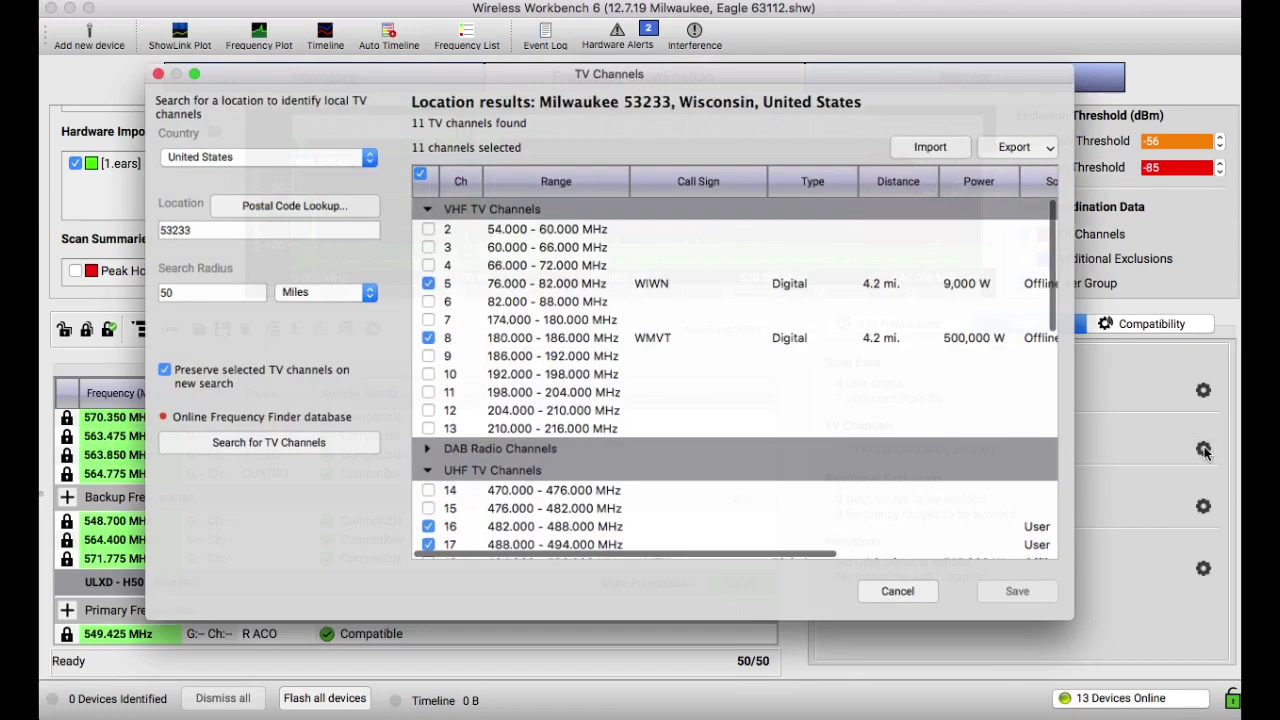
click(910, 600)
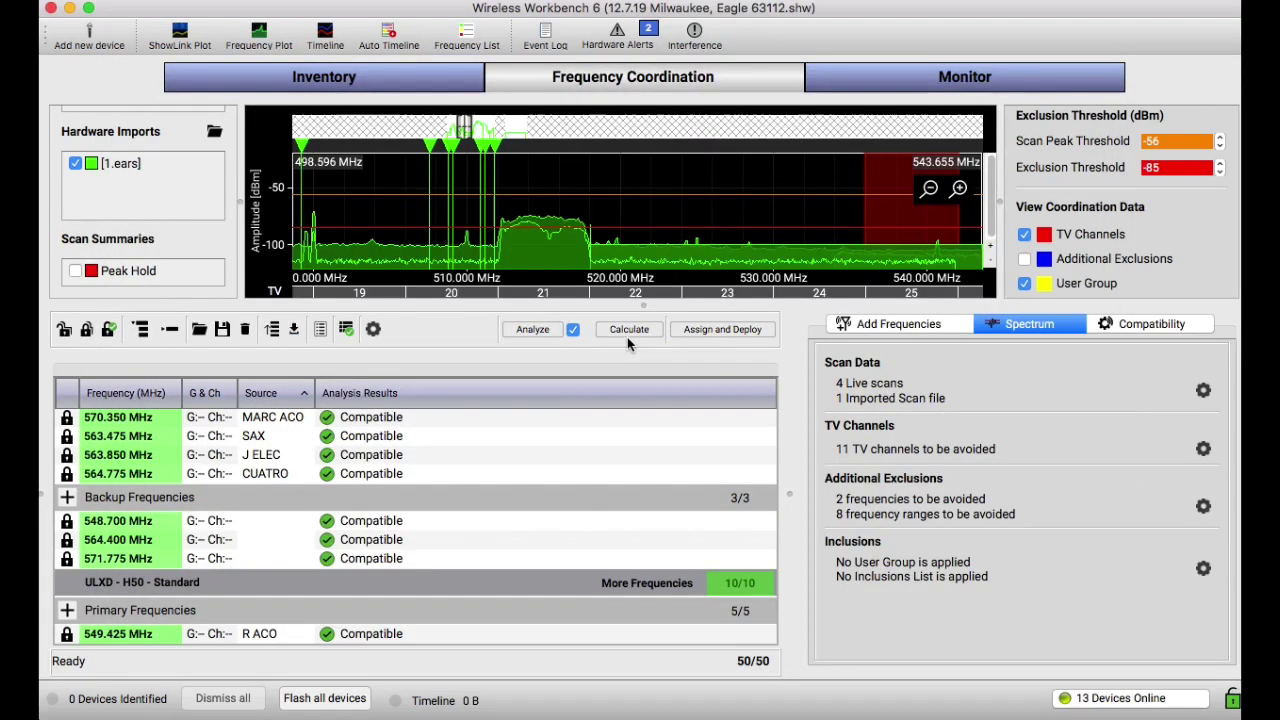
click(1203, 449)
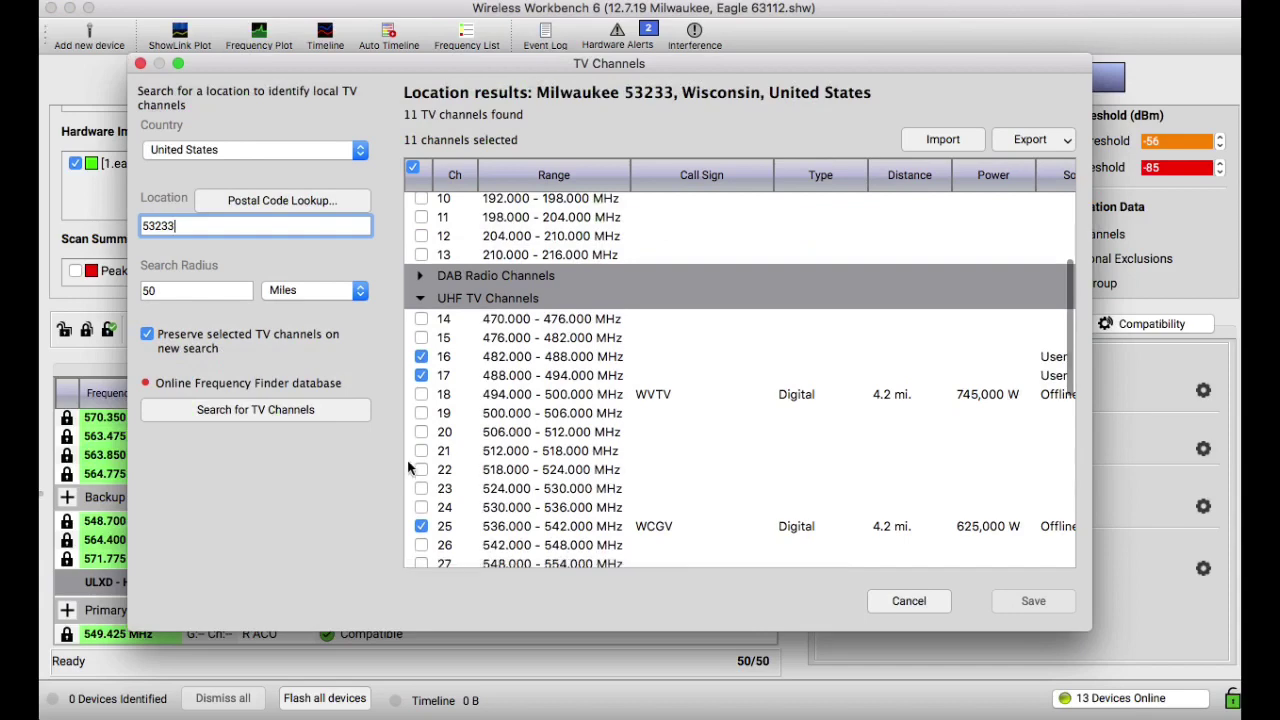
click(421, 451)
click(1034, 601)
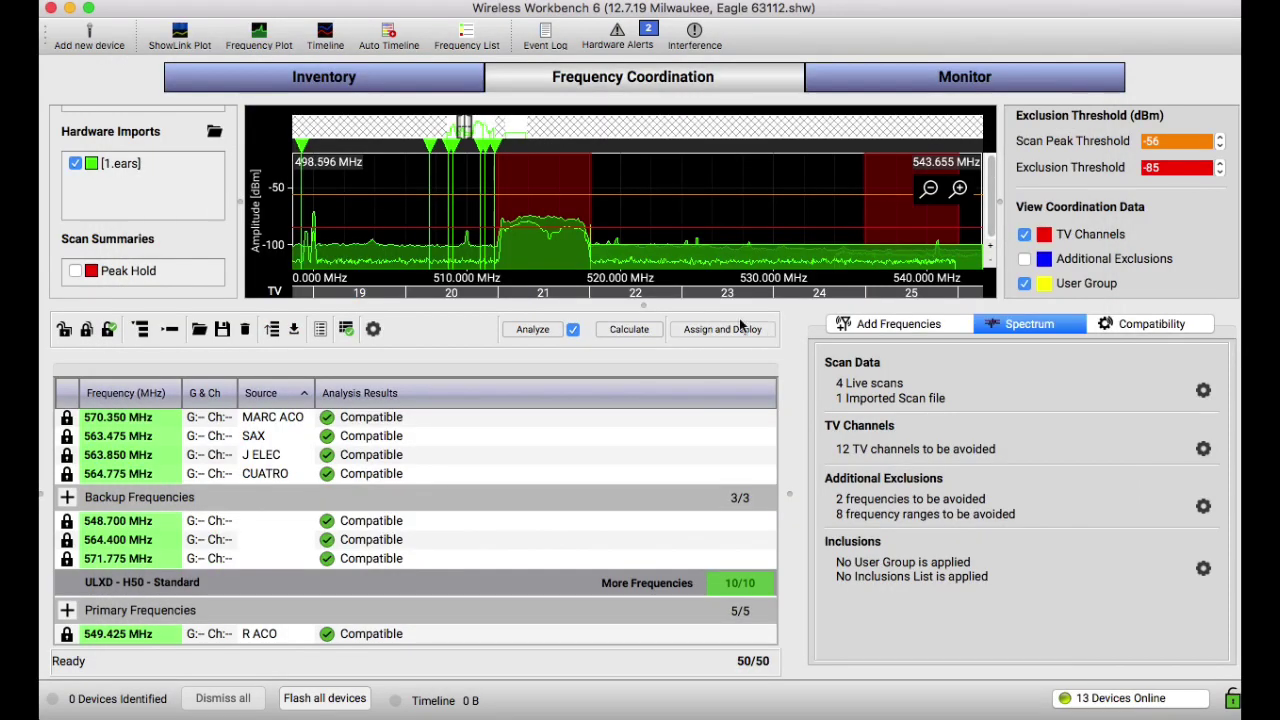
- Deselect UHF channel 25 (WCGV, 536.000 - 542.000 MHz) in the TV channel list and save the selection
scroll(700, 195, right, 5)
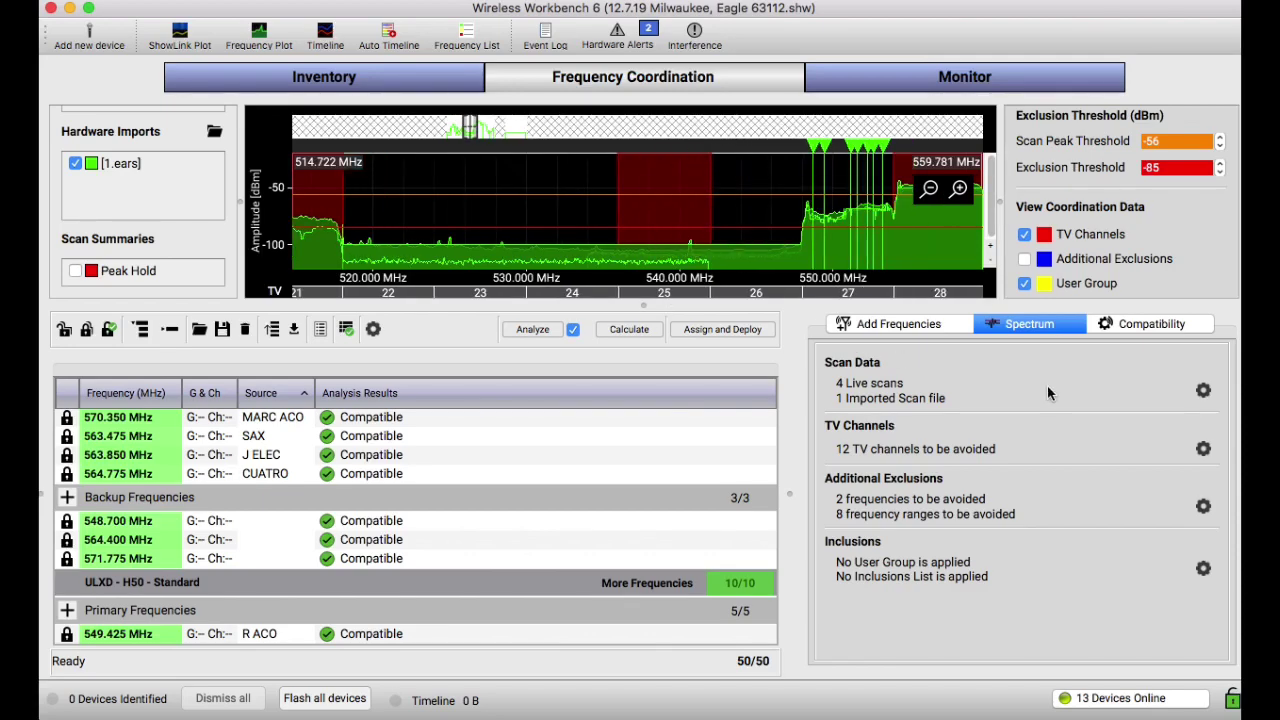
click(1203, 449)
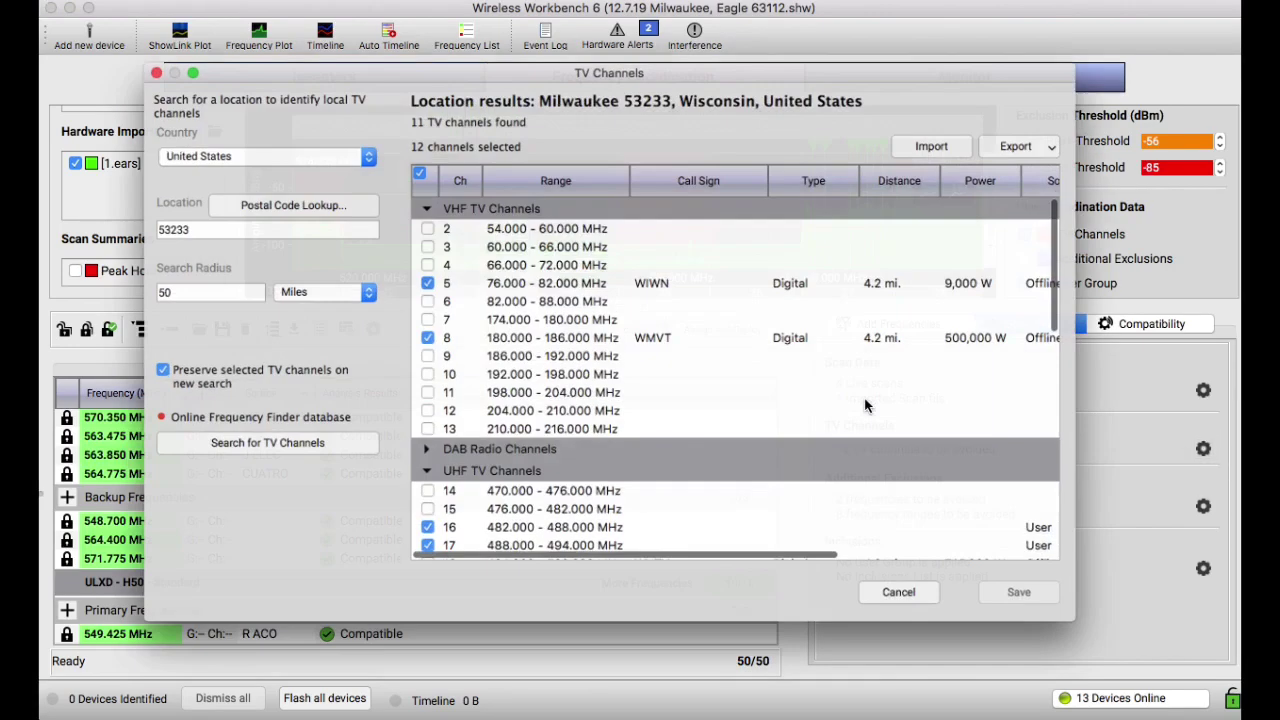
scroll(866, 405, down, 8)
scroll(866, 405, up, 4)
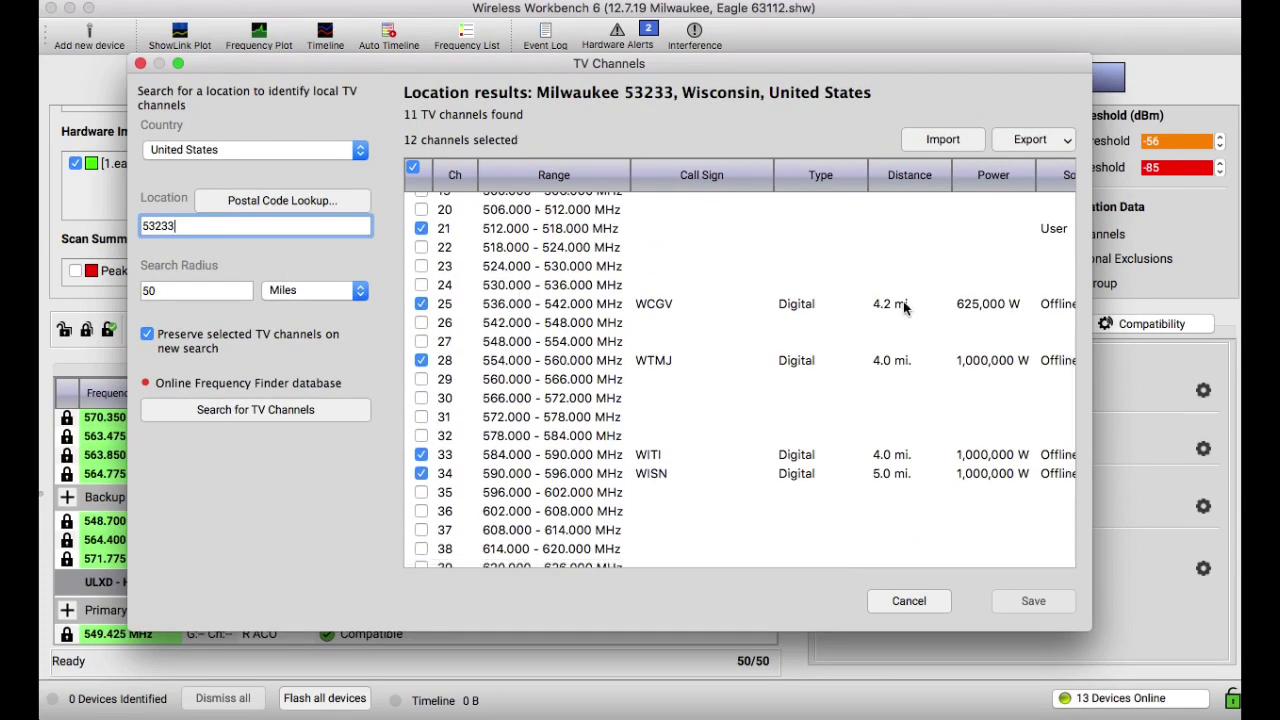
click(419, 304)
scroll(425, 313, up, 1)
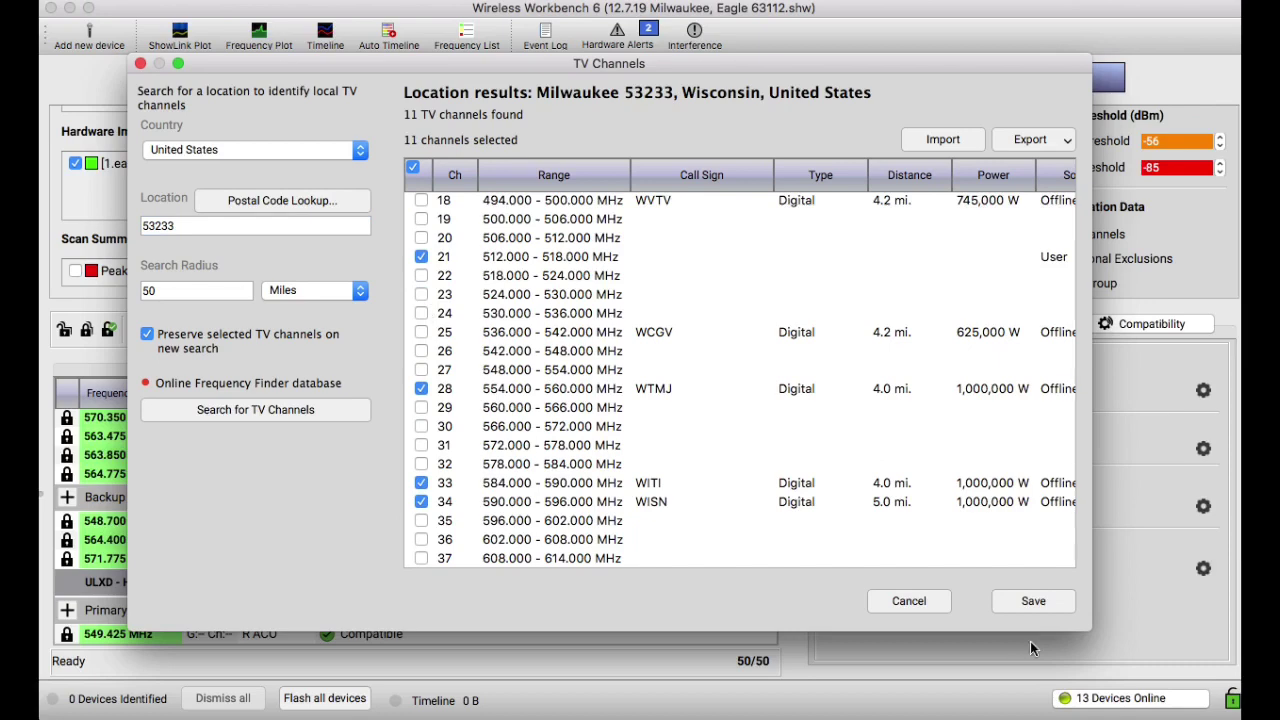
click(1034, 598)
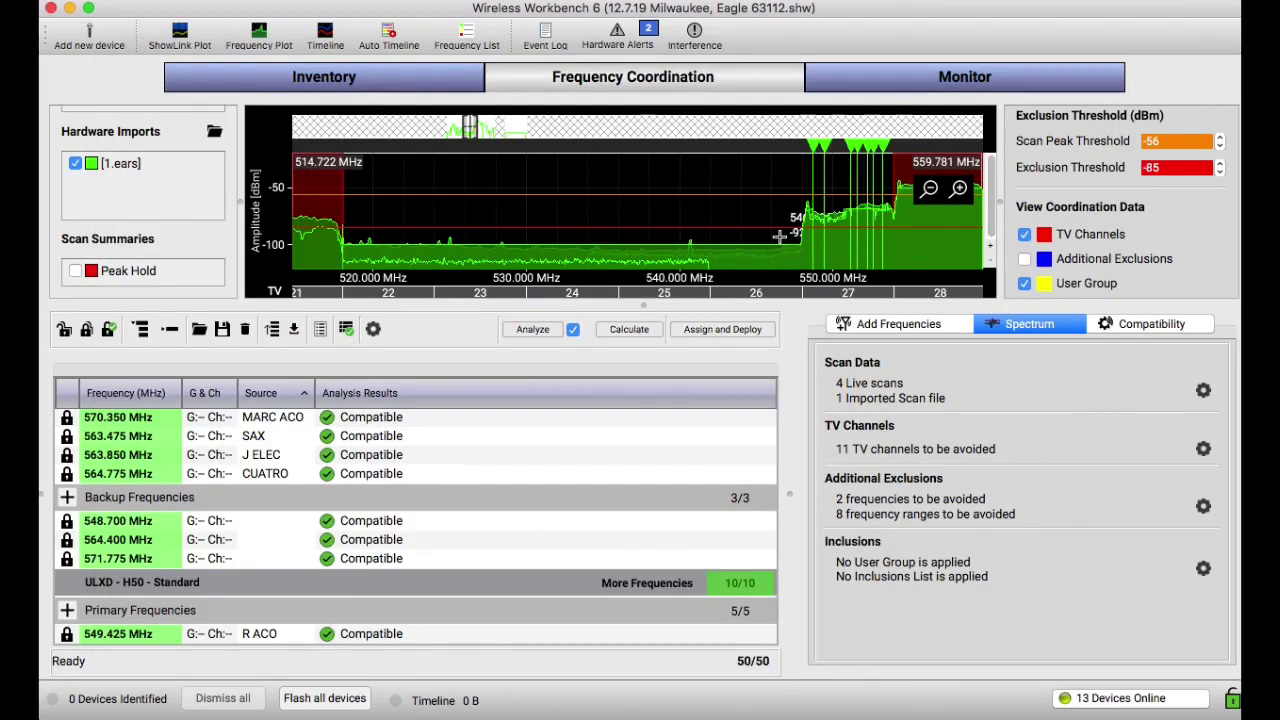
- Select UHF channels 27, 29, 30, 31 and 32 in the TV channel list and save the selection
scroll(790, 245, right, 6)
scroll(779, 237, right, 3)
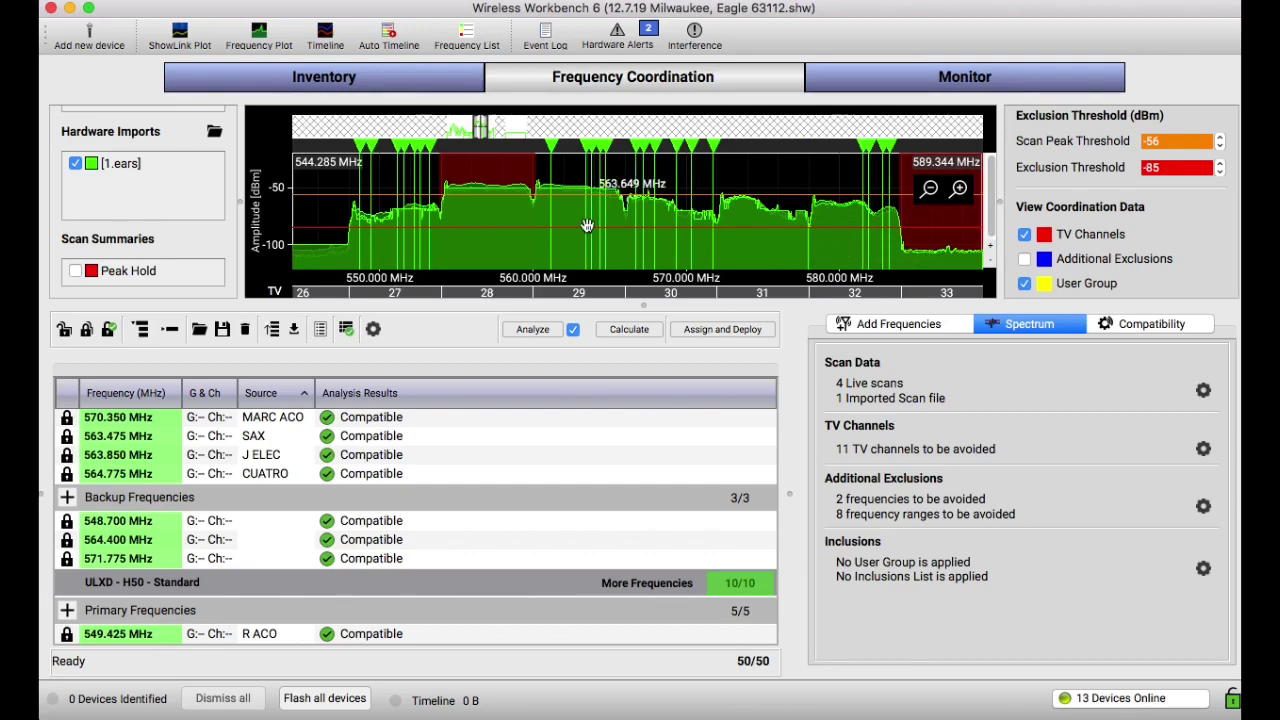
click(1203, 451)
scroll(567, 395, down, 10)
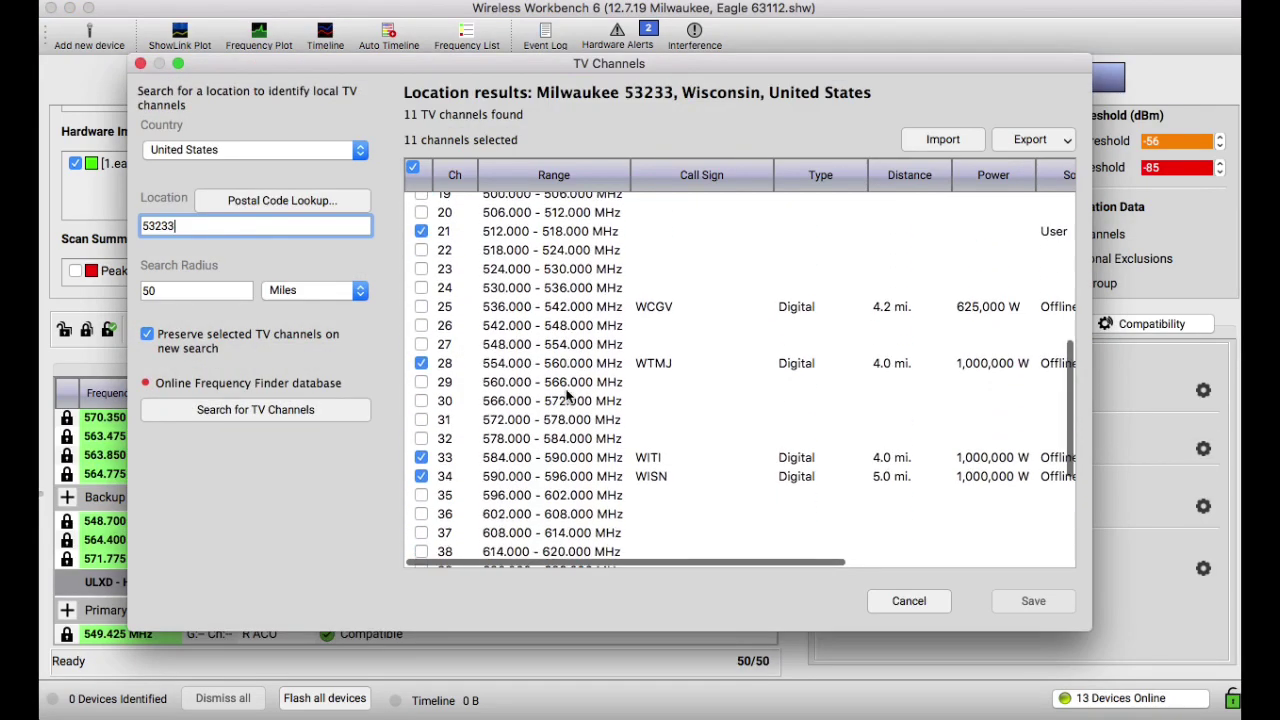
click(421, 258)
scroll(423, 270, up, 1)
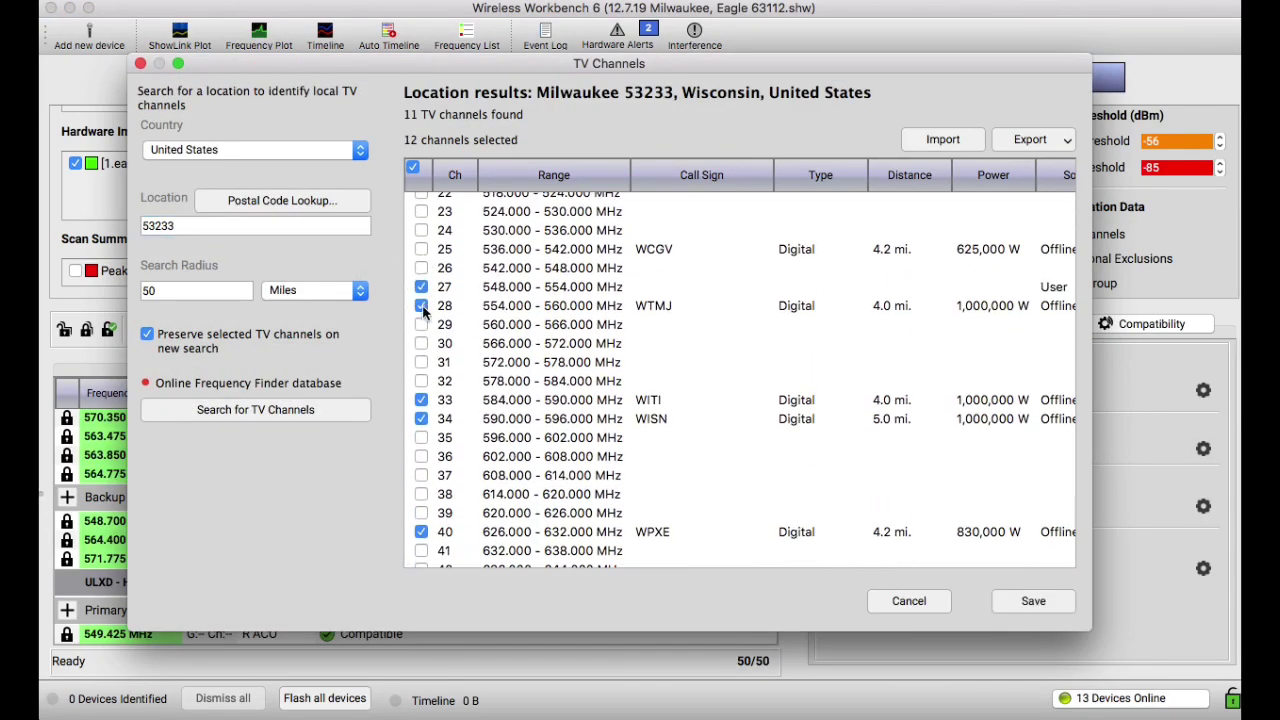
click(421, 325)
click(421, 343)
click(421, 362)
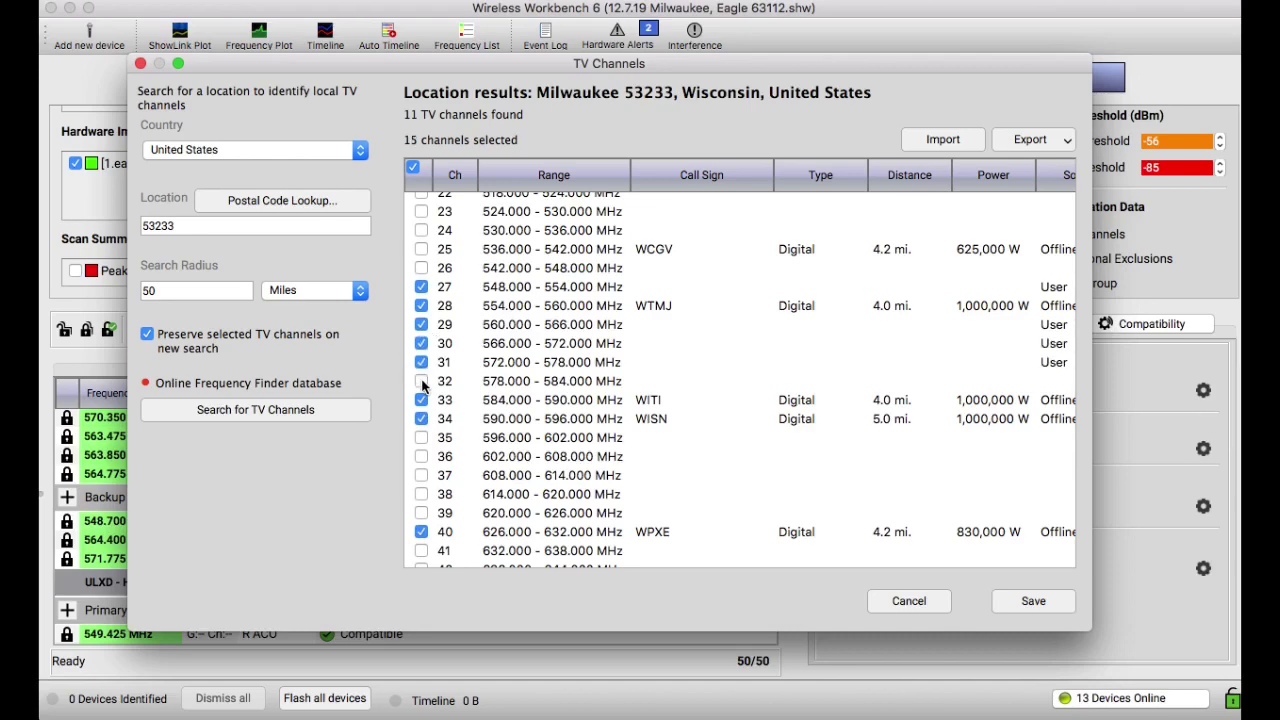
click(1039, 608)
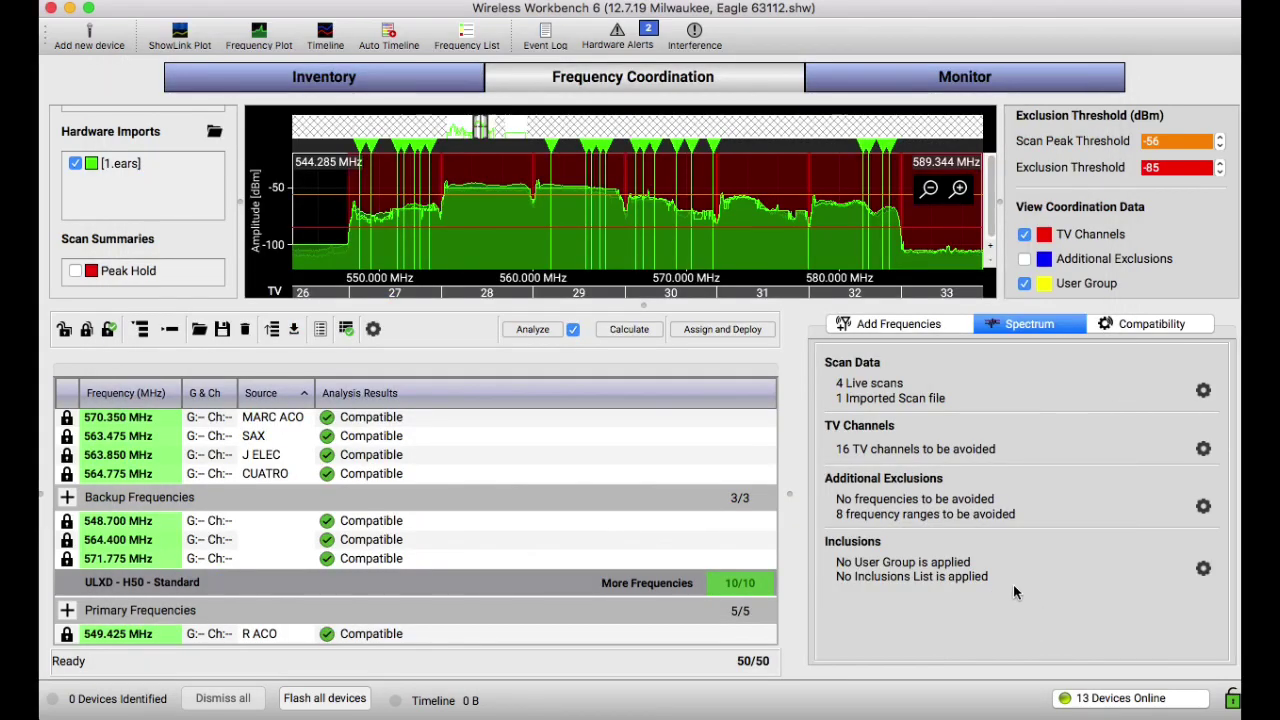
- Deselect UHF channels 33 (WITI) and 34 (WISN) in the TV channel list and save the selection
scroll(826, 180, right, 10)
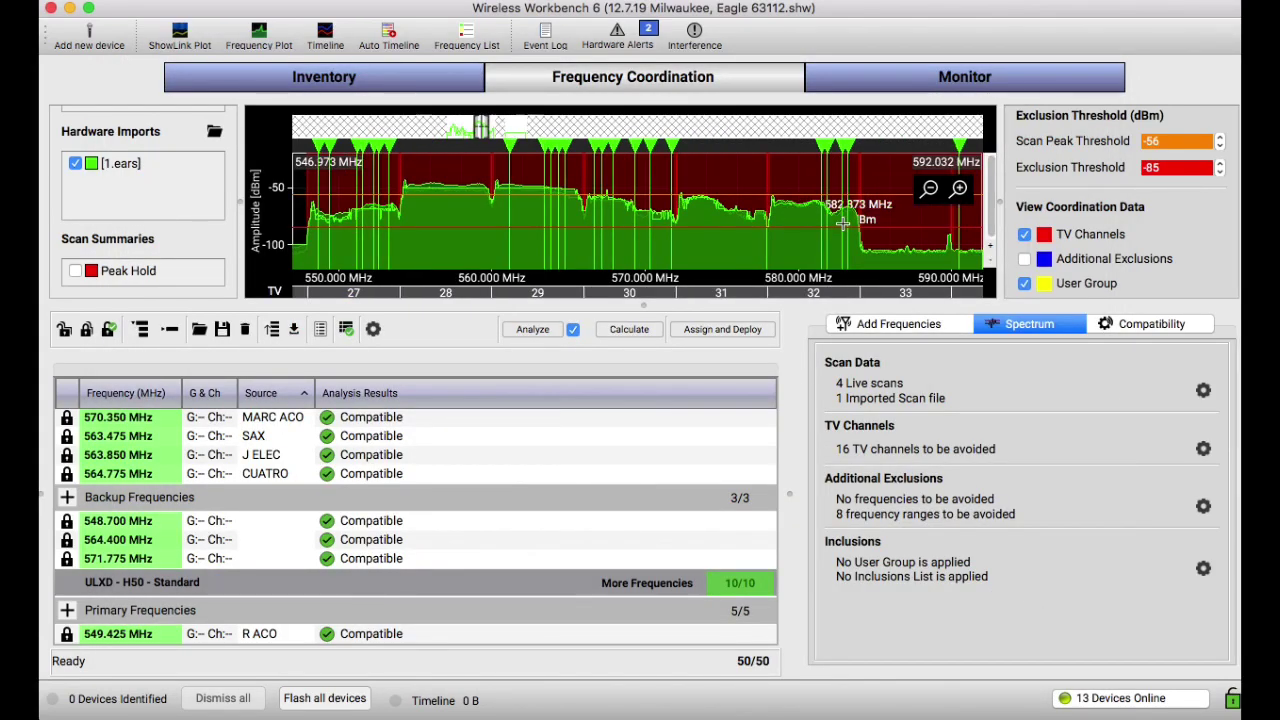
scroll(843, 225, right, 2)
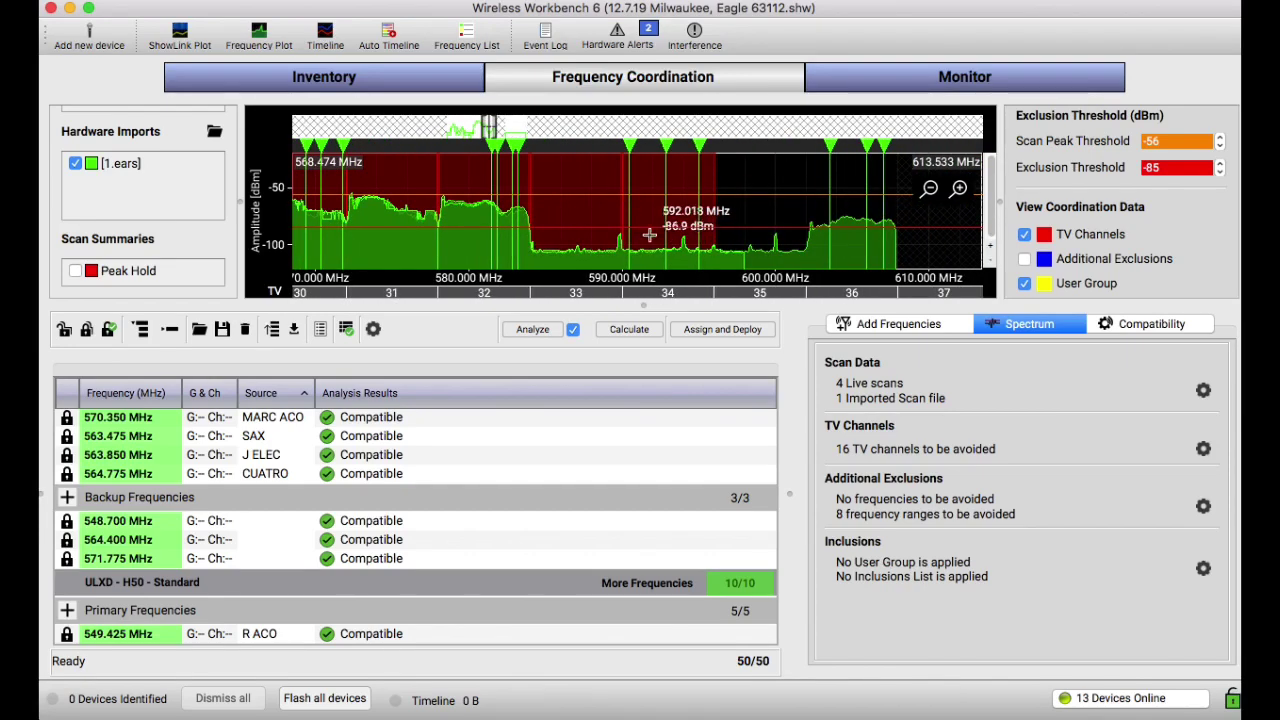
click(1203, 448)
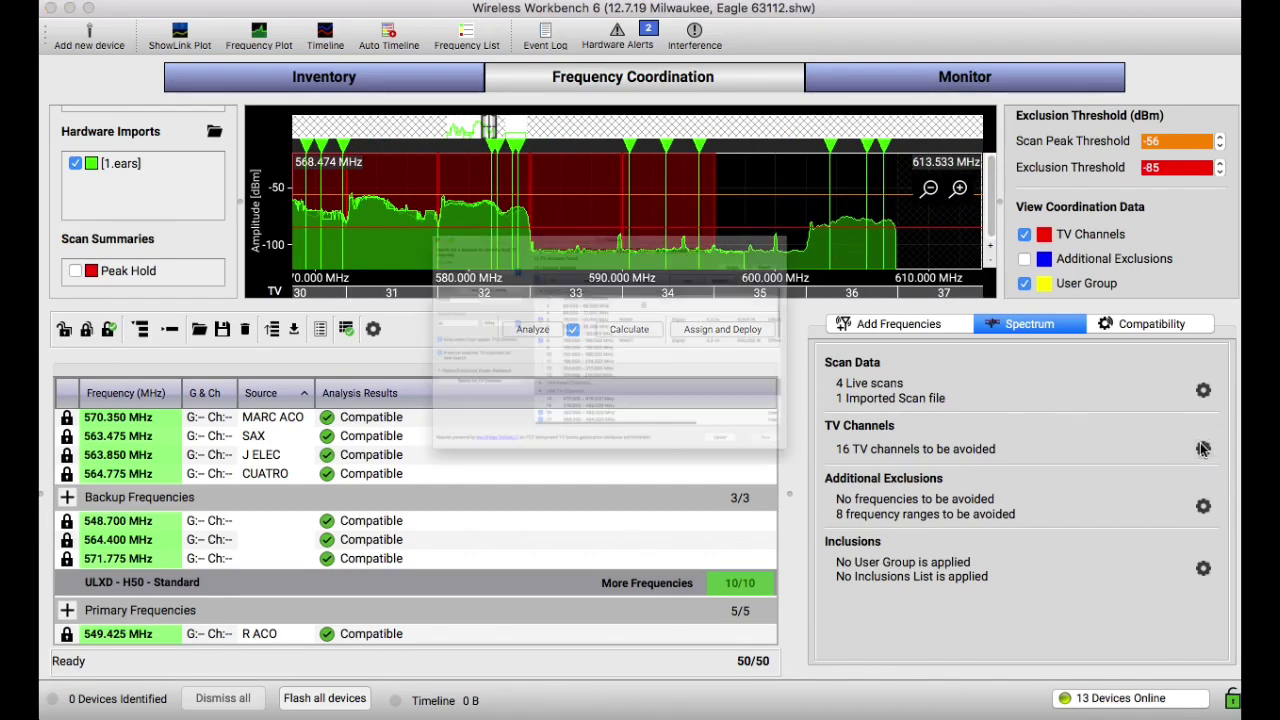
scroll(636, 308, down, 10)
scroll(636, 308, down, 1)
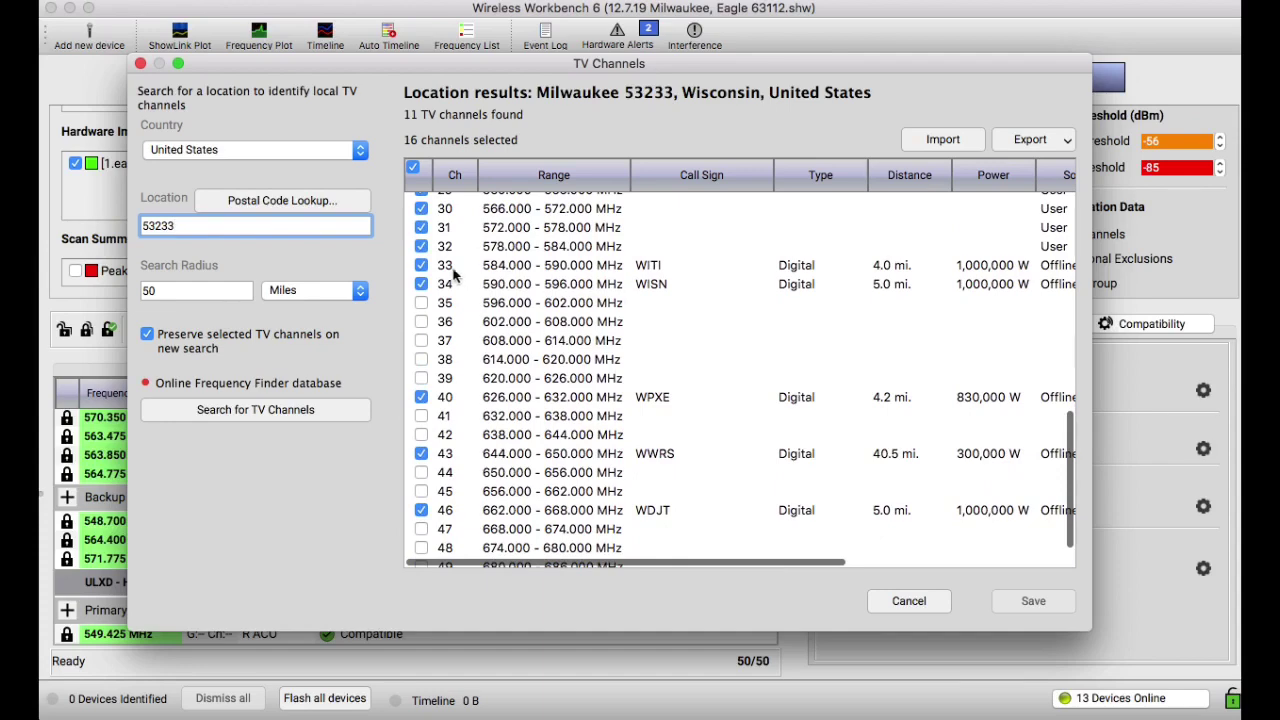
scroll(430, 290, up, 1)
click(421, 293)
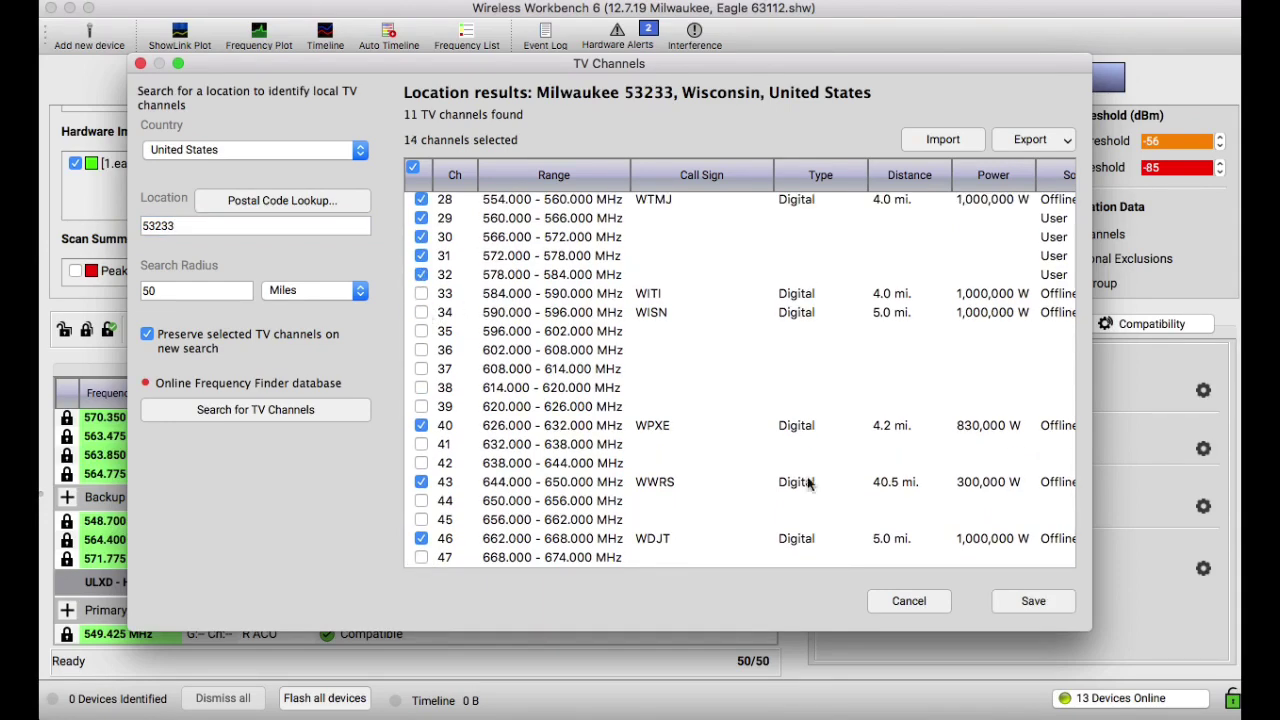
click(1015, 611)
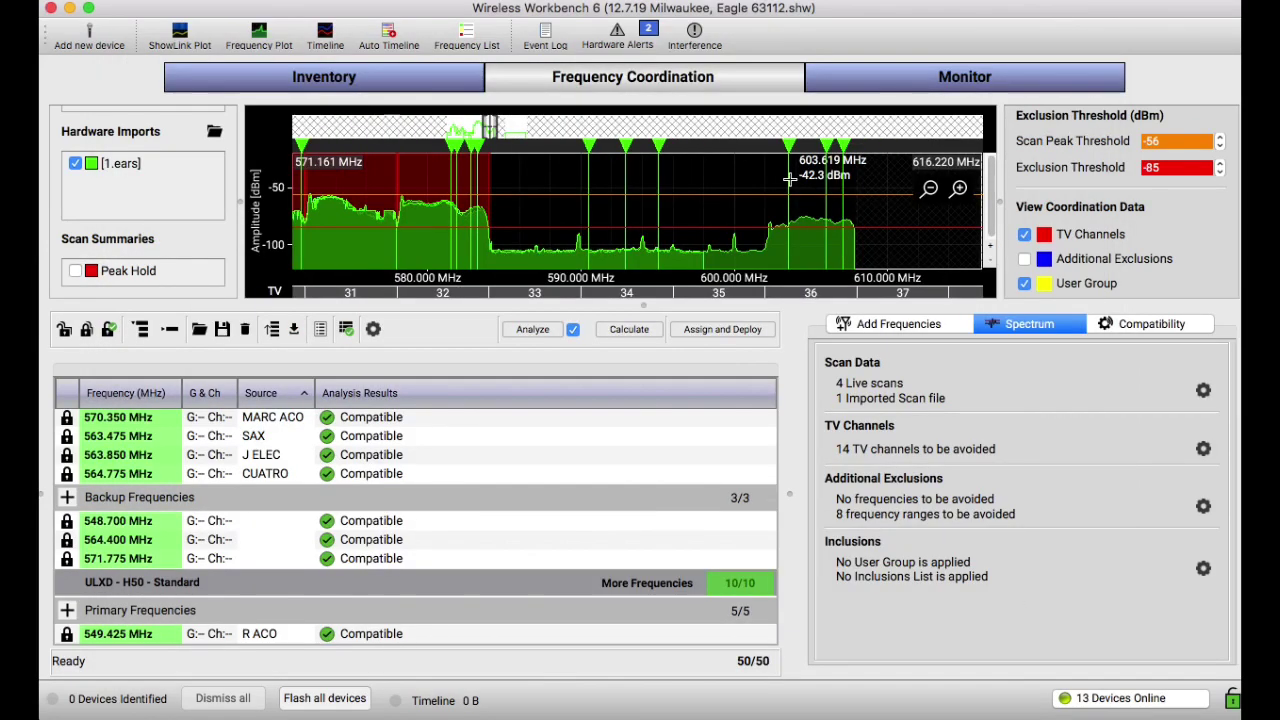
- Select UHF channel 36 (602.000 - 608.000 MHz) in the TV channel list and save the selection
click(1203, 449)
scroll(618, 405, down, 10)
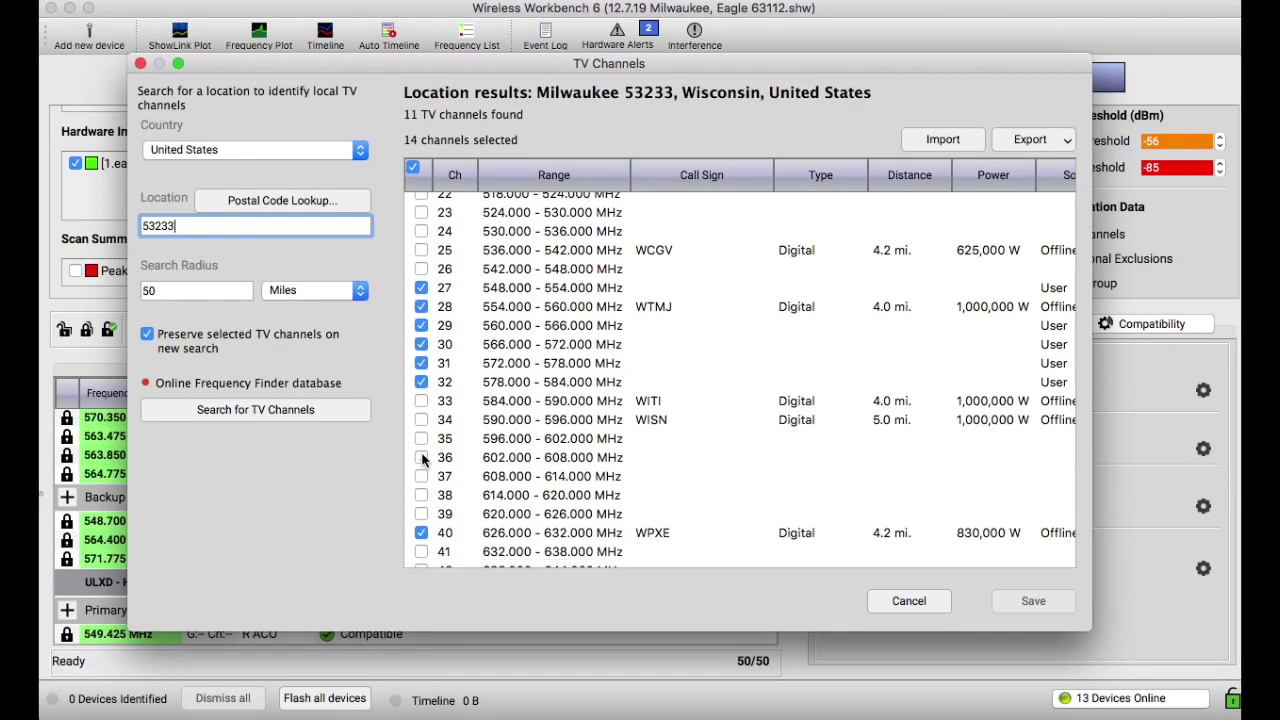
click(421, 457)
scroll(421, 457, up, 1)
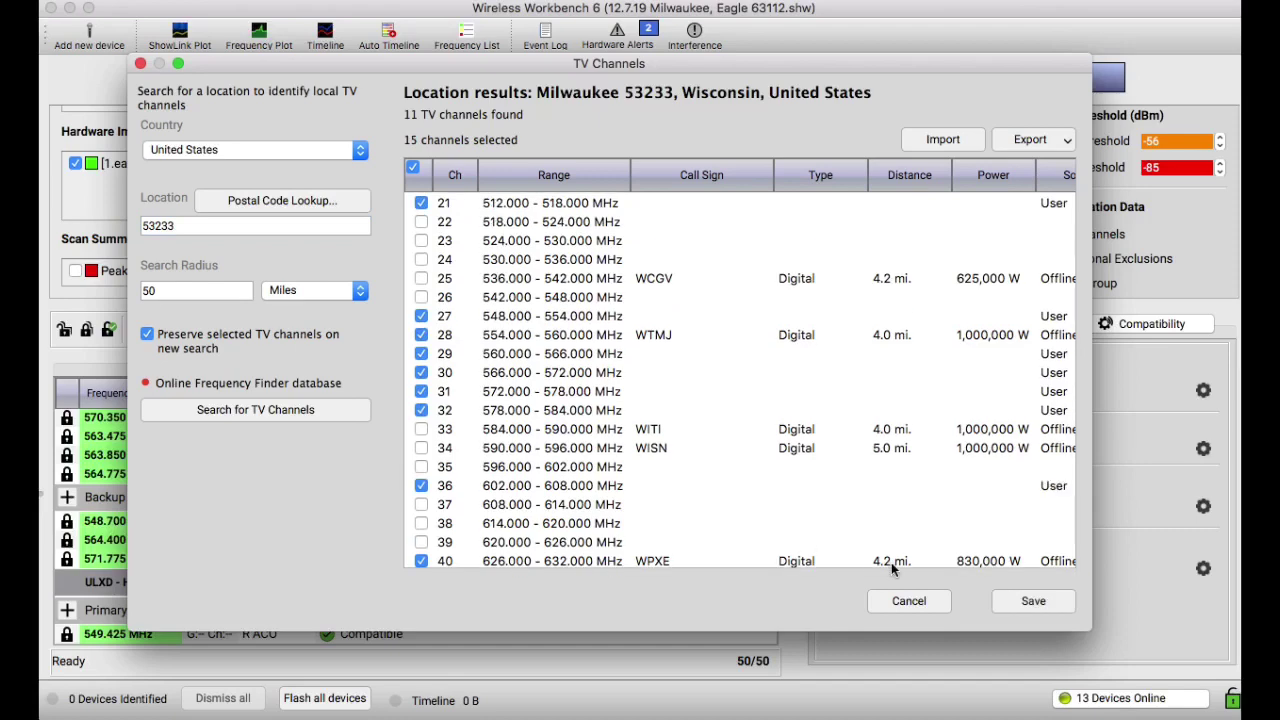
click(1014, 602)
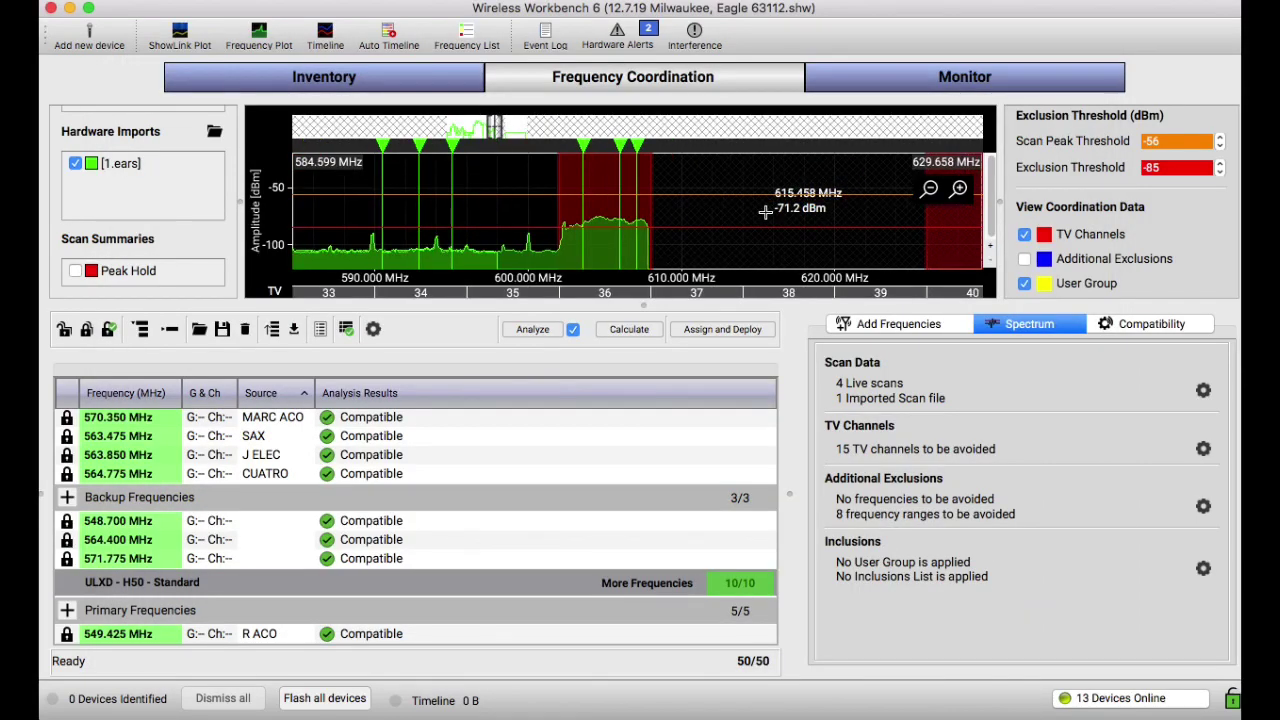
- Check the corrected exclusions across the spectrum plot and show the Additional Exclusions overlay again
scroll(765, 212, right, 10)
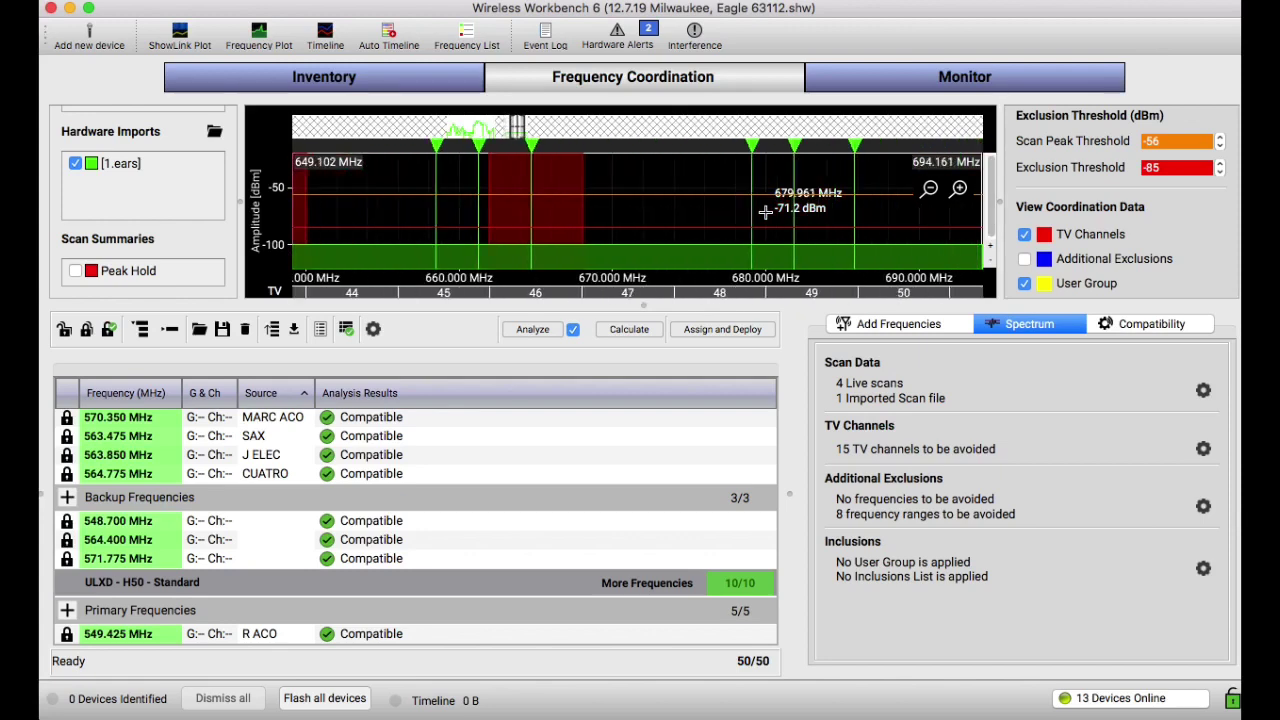
scroll(765, 212, right, 2)
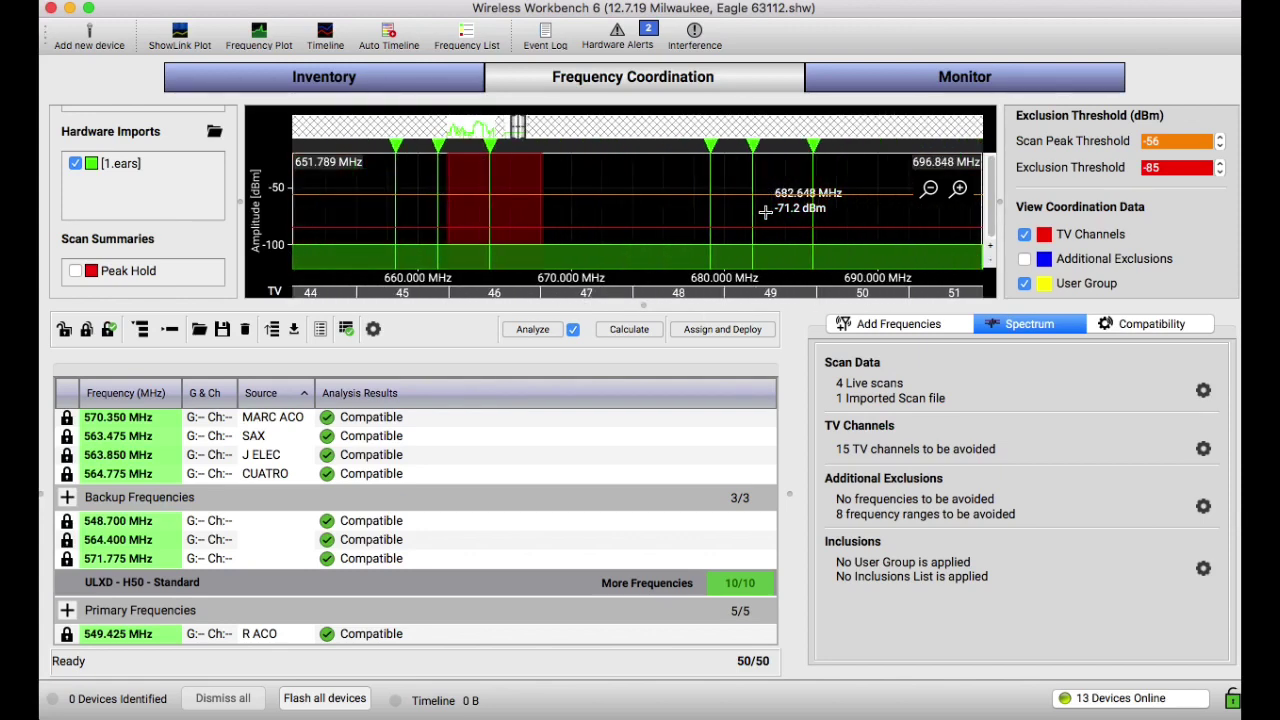
scroll(765, 212, down, 5)
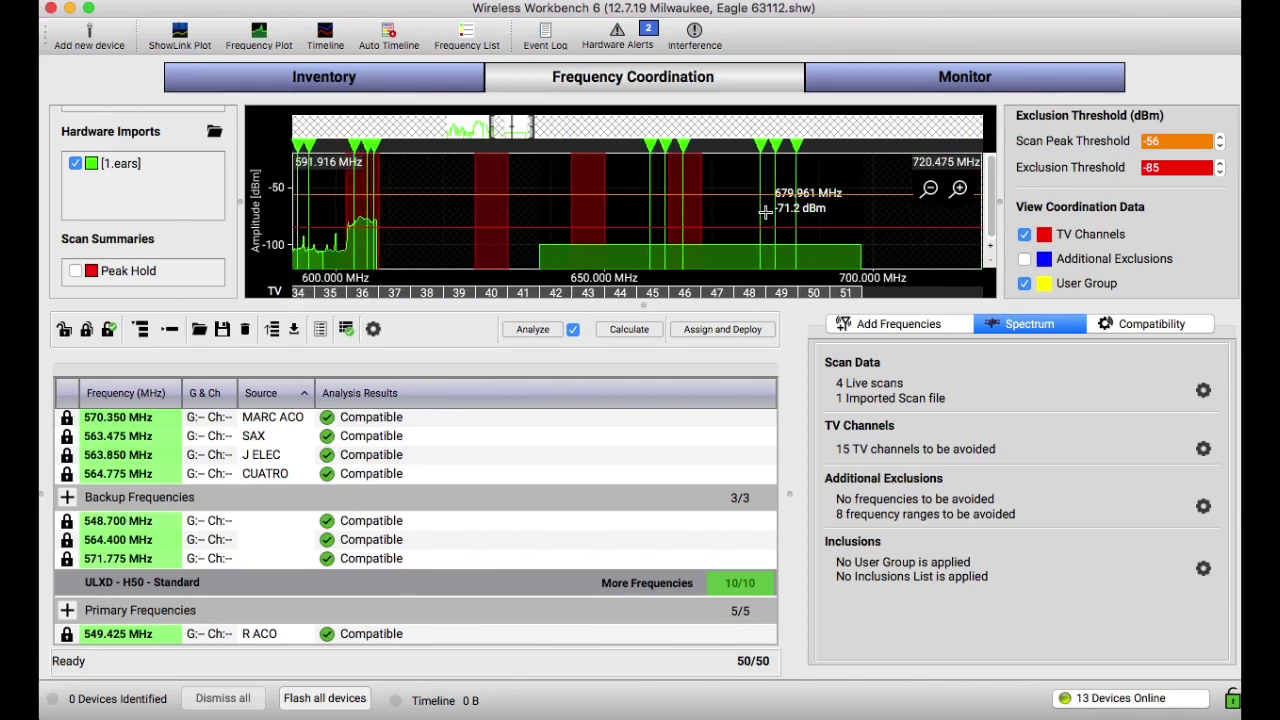
scroll(765, 212, left, 10)
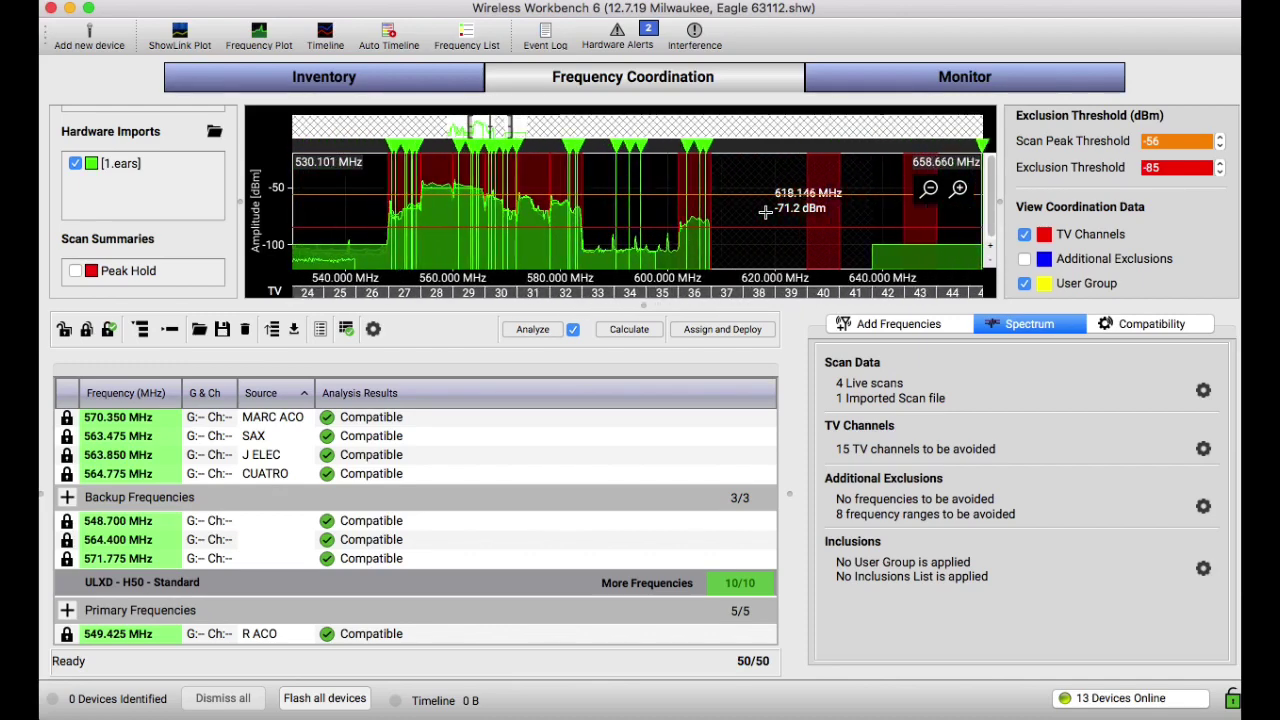
scroll(765, 212, left, 5)
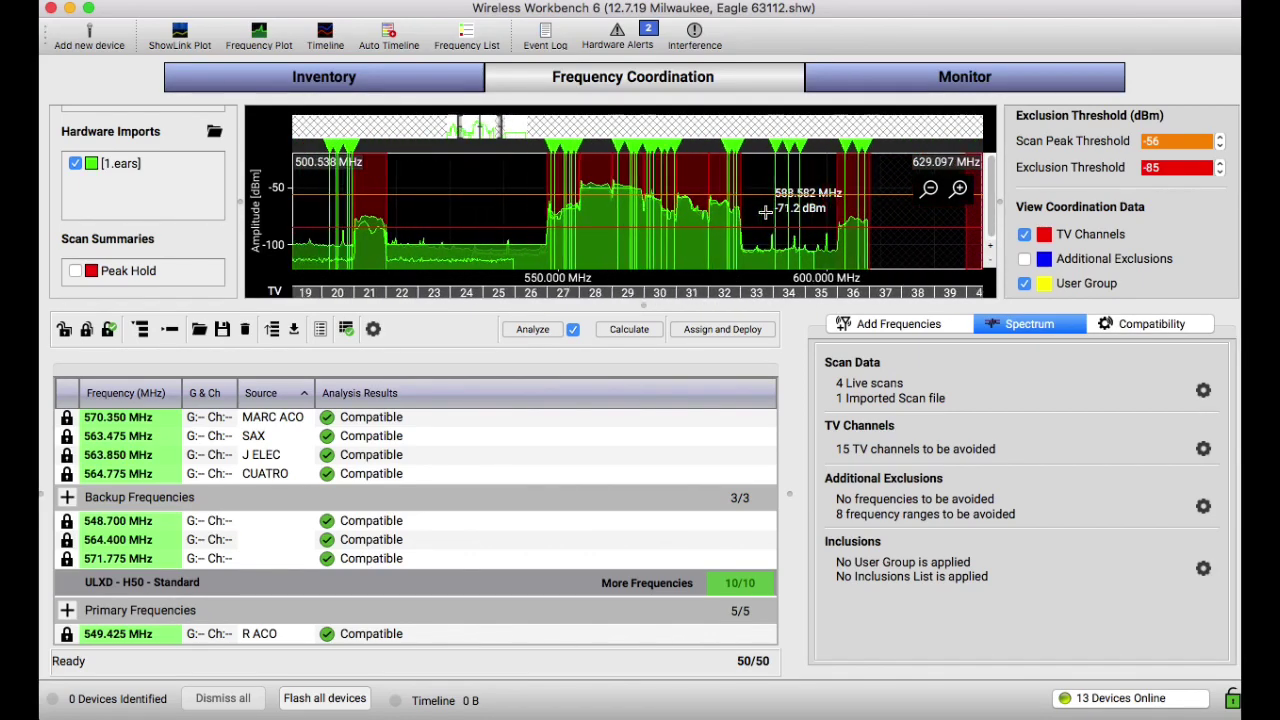
scroll(765, 212, left, 1)
click(1024, 258)
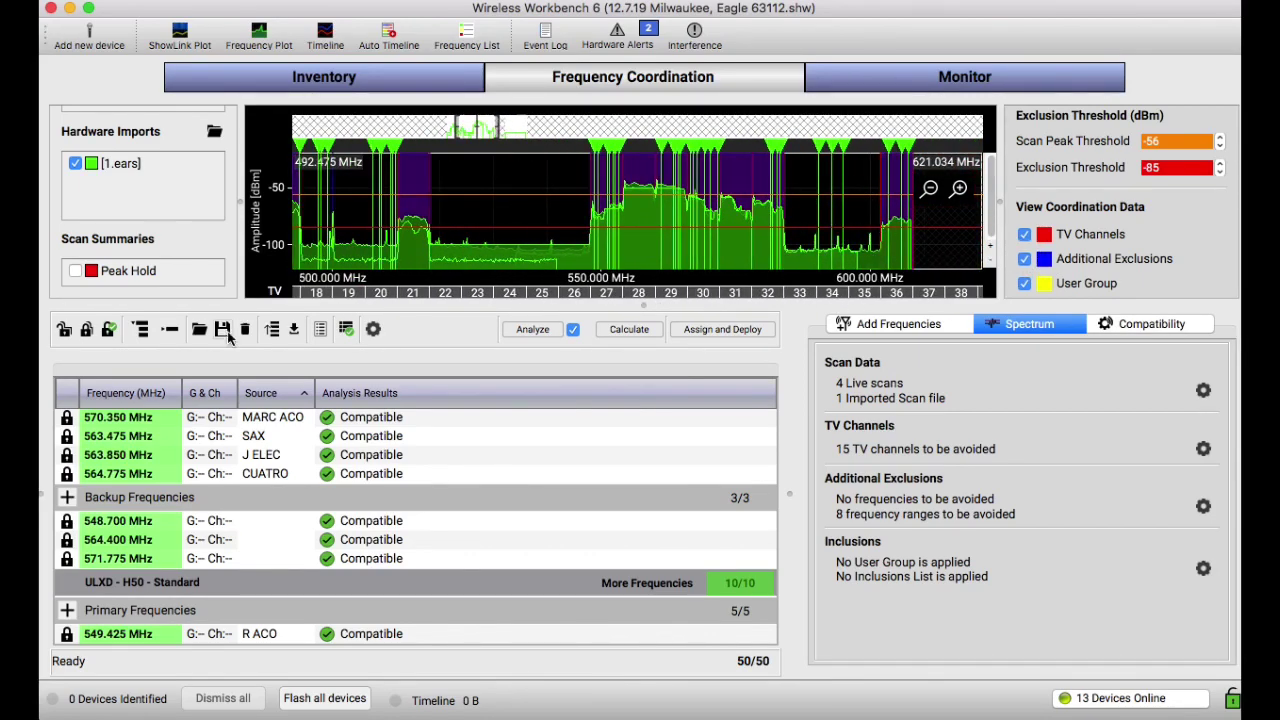
- Unlock all frequencies in the coordination workspace and calculate a new set of compatible frequencies
click(64, 330)
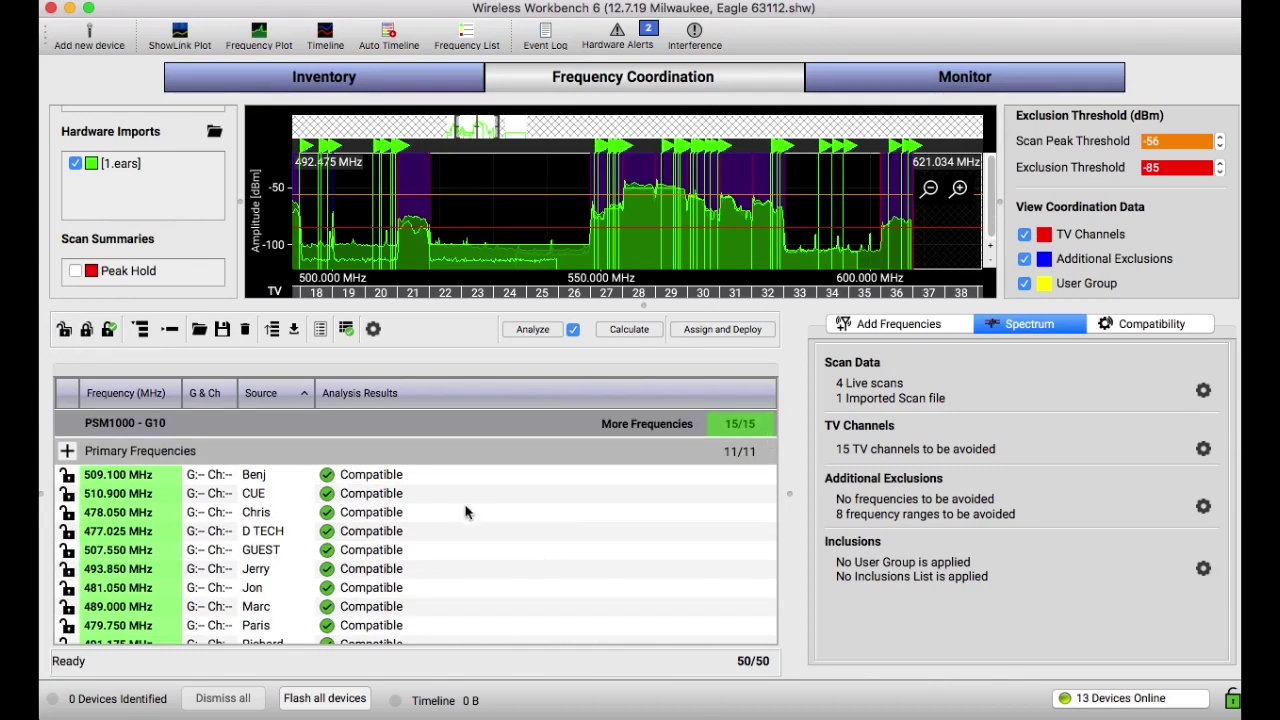
scroll(465, 512, down, 5)
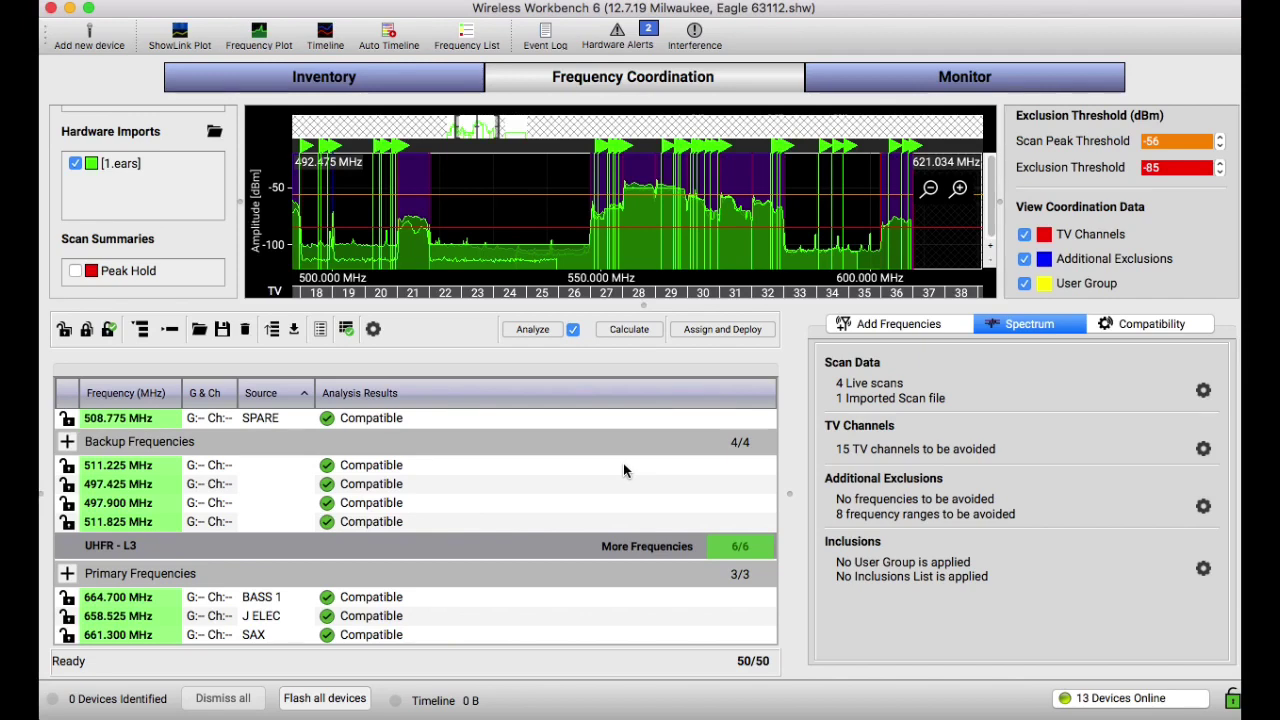
click(632, 331)
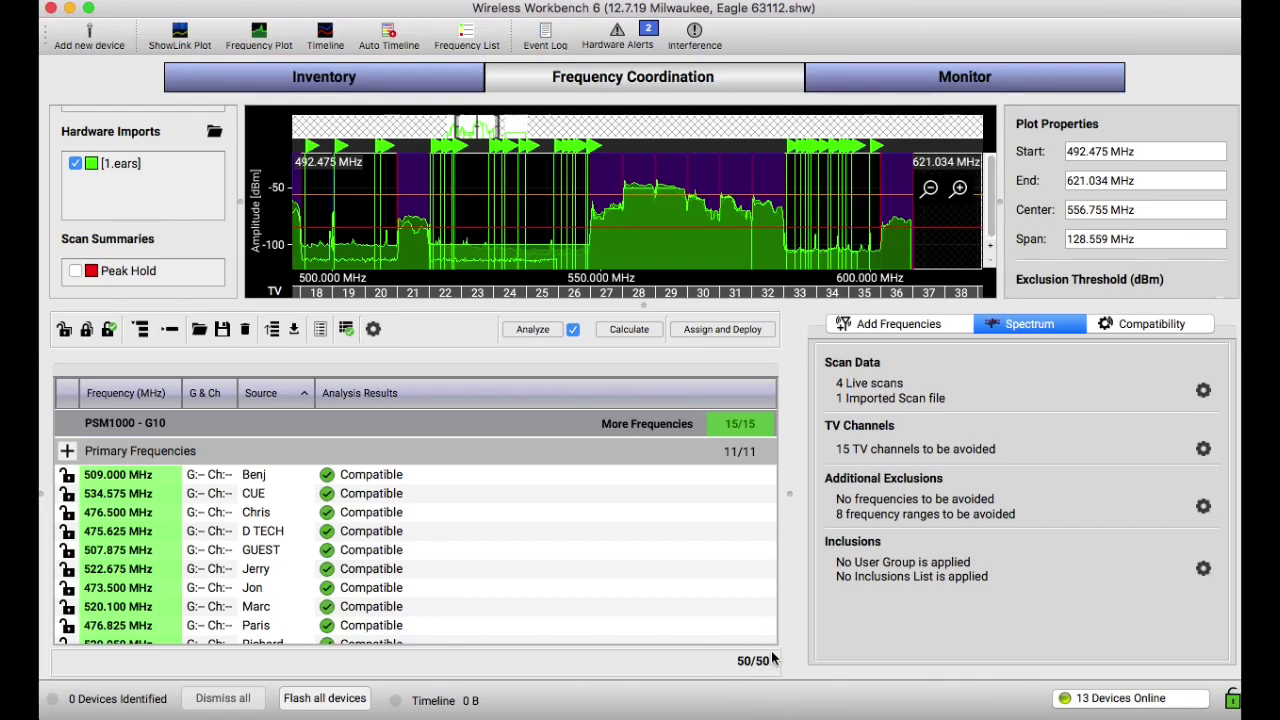
- Examine the newly calculated frequencies in the spectrum plot around UHF channels 23 to 29 and in the coordination list
scroll(555, 218, up, 3)
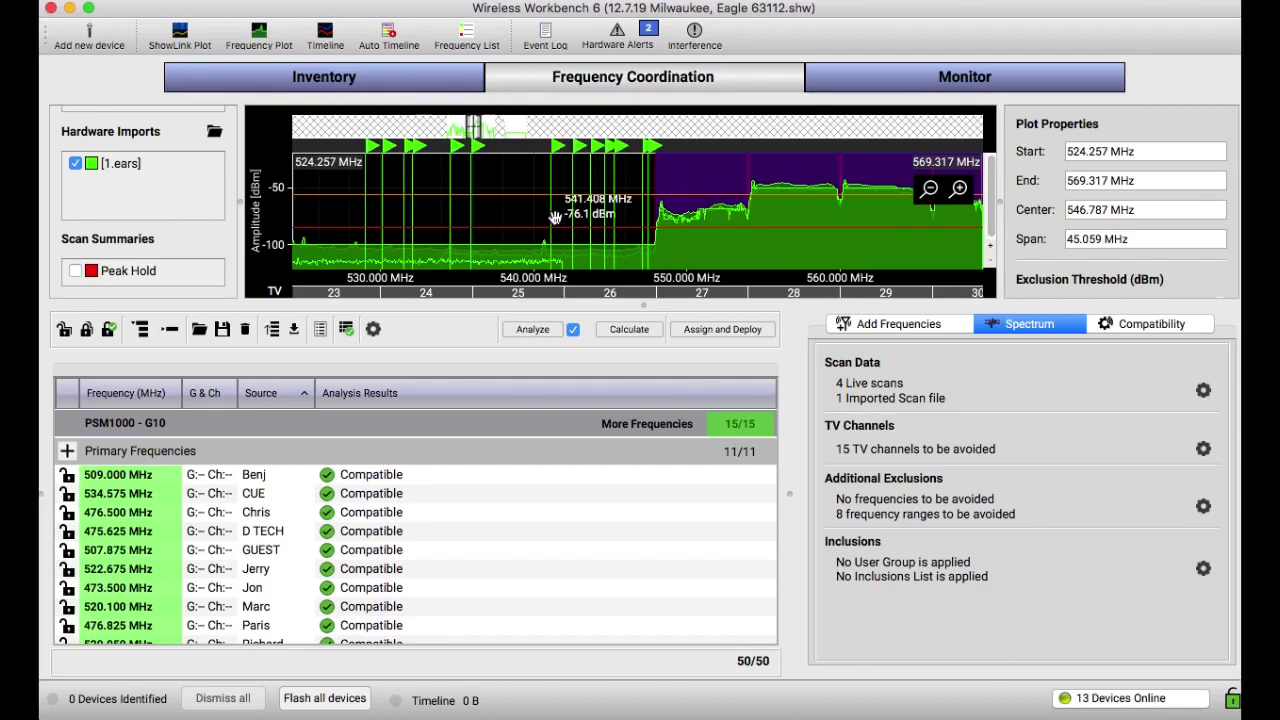
click(651, 433)
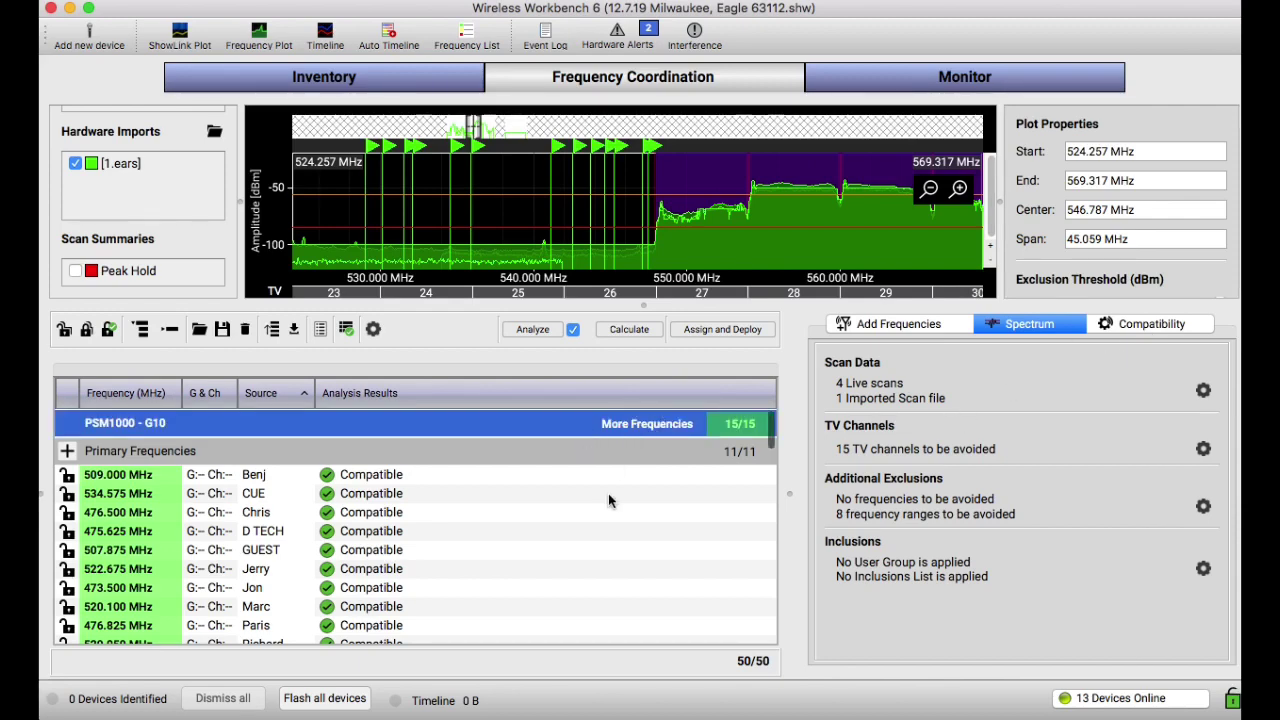
scroll(608, 500, down, 10)
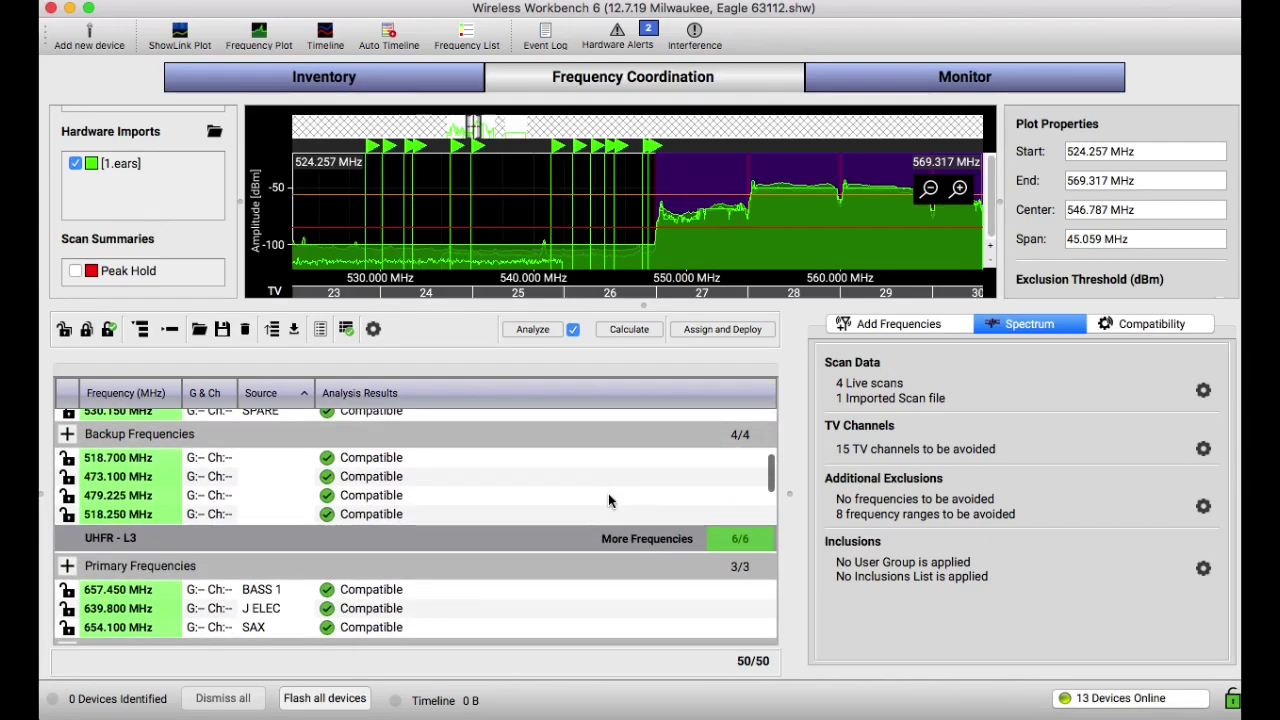
- Set the compatibility level of the PSM1000 - G10 group to Standard
scroll(608, 493, down, 5)
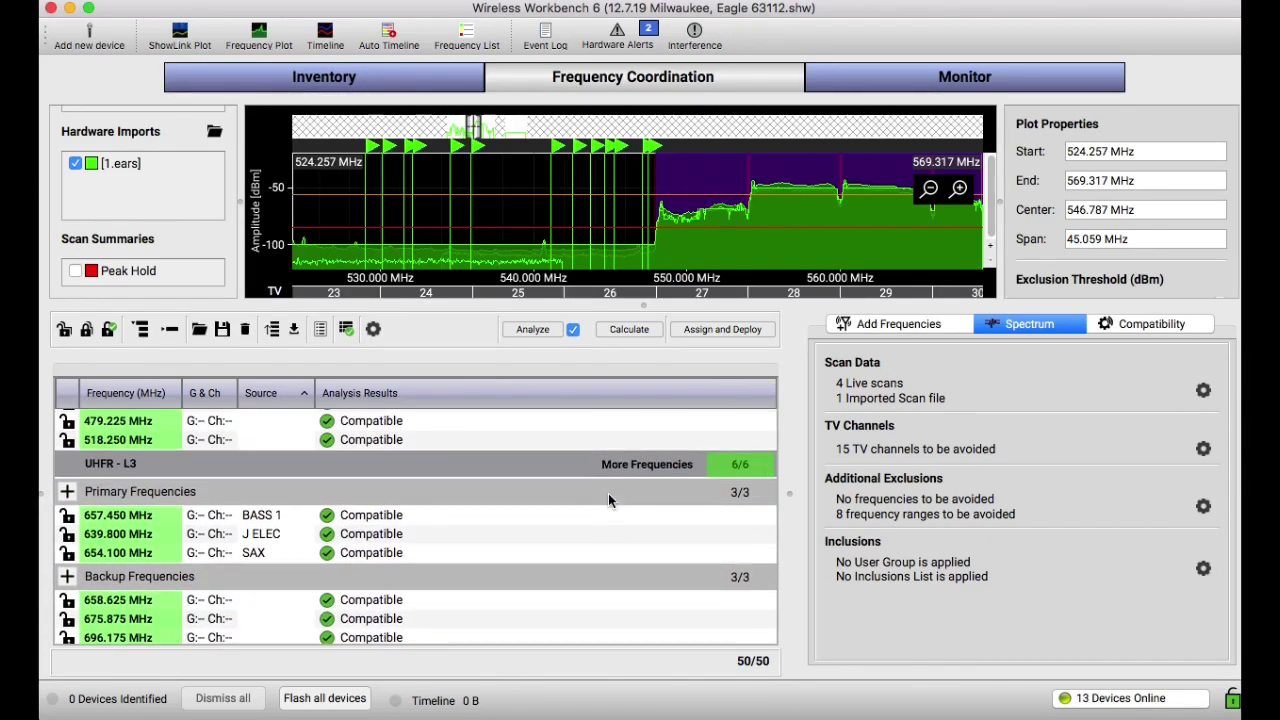
scroll(608, 500, up, 10)
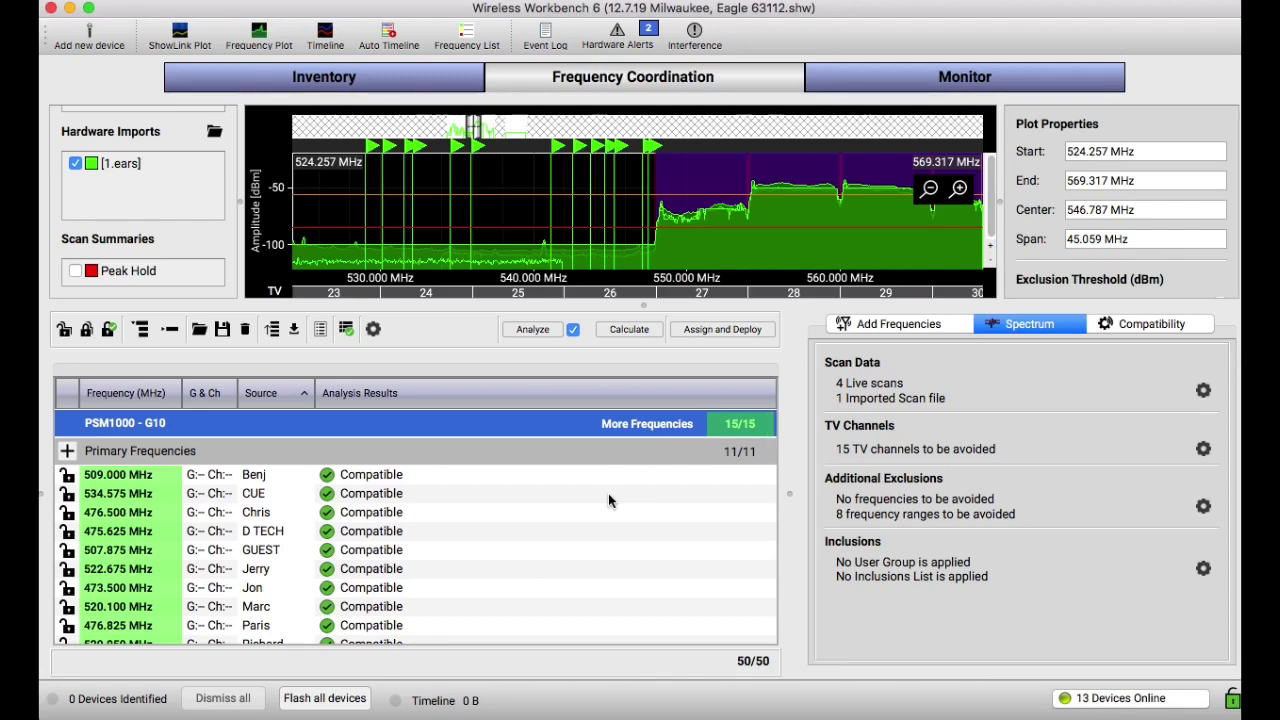
click(1128, 322)
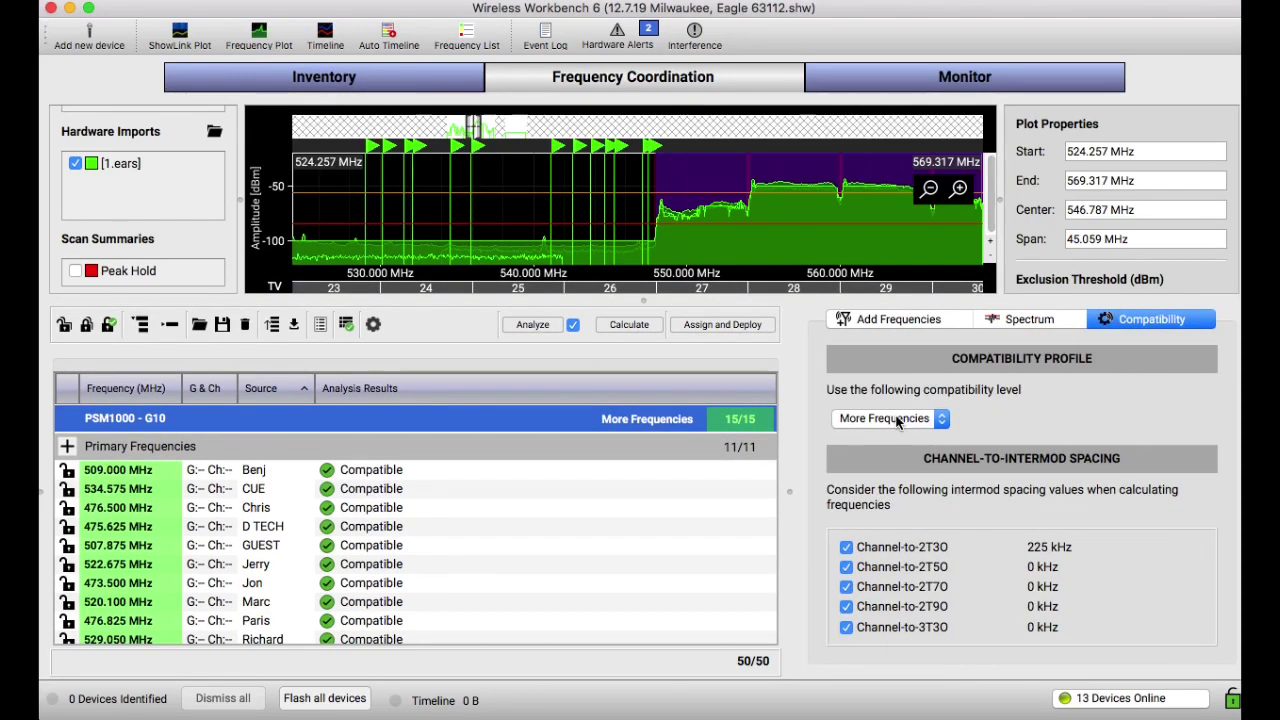
click(897, 420)
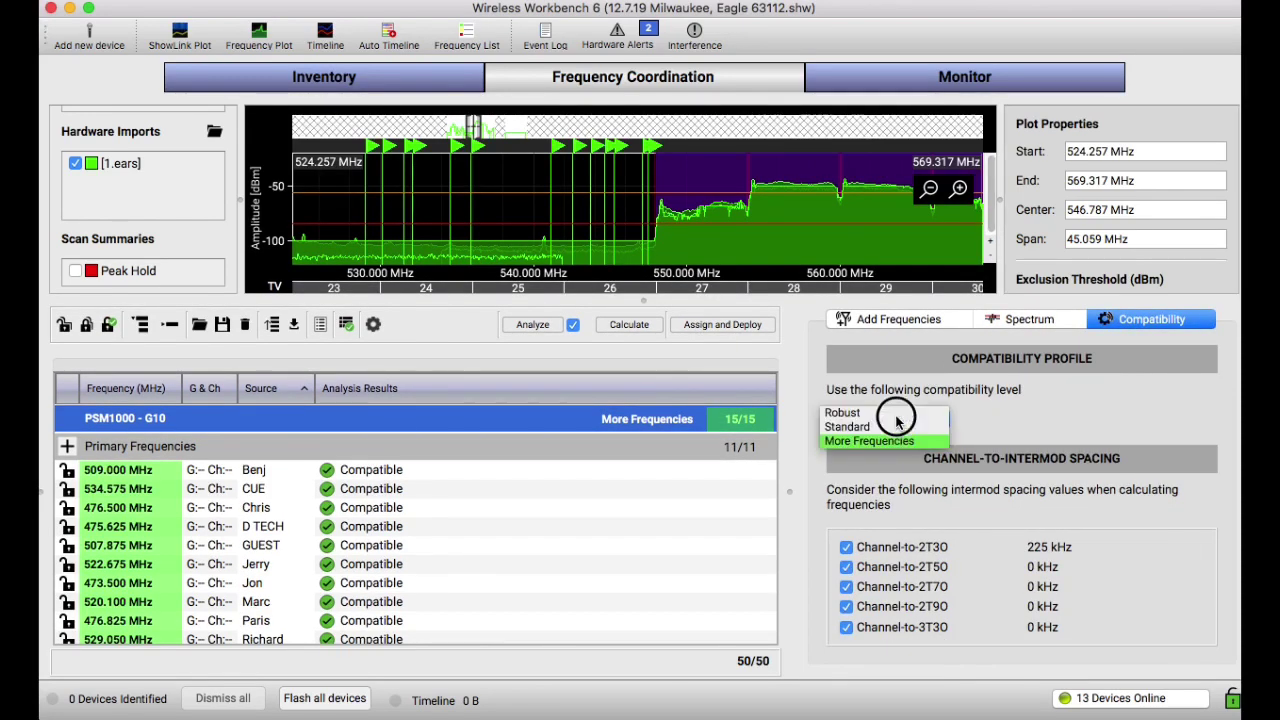
click(852, 442)
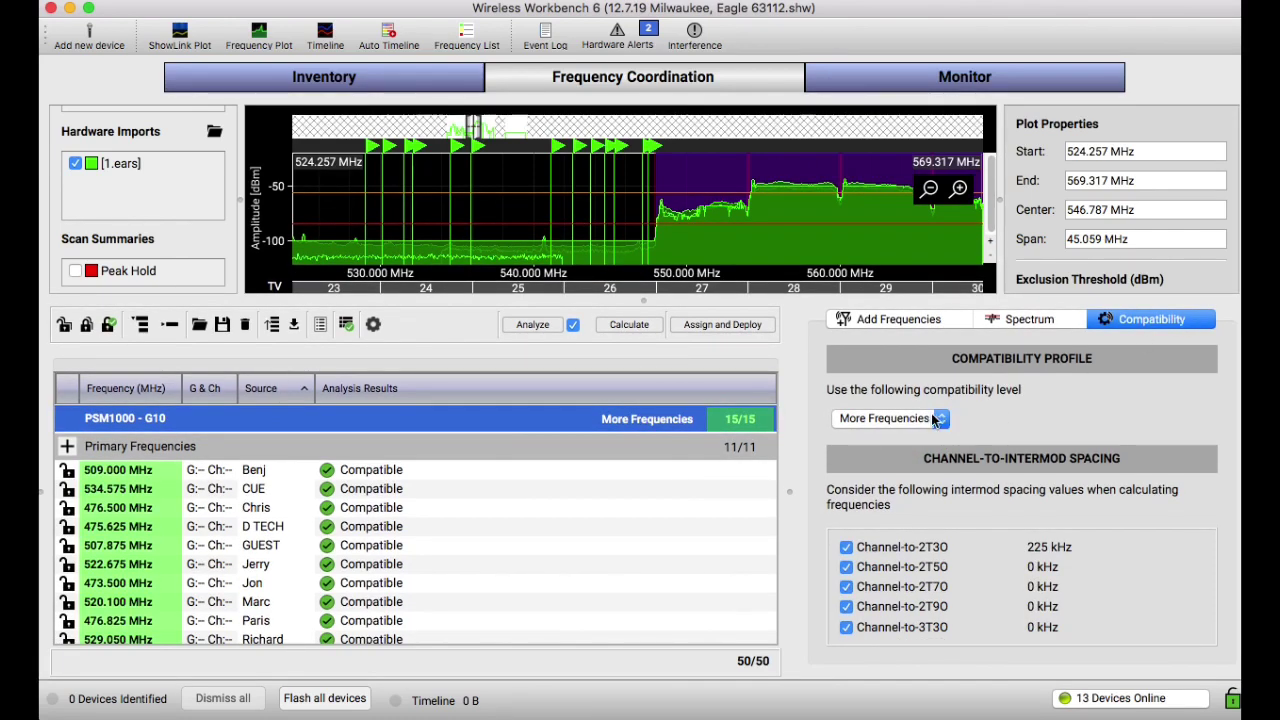
click(933, 420)
click(860, 425)
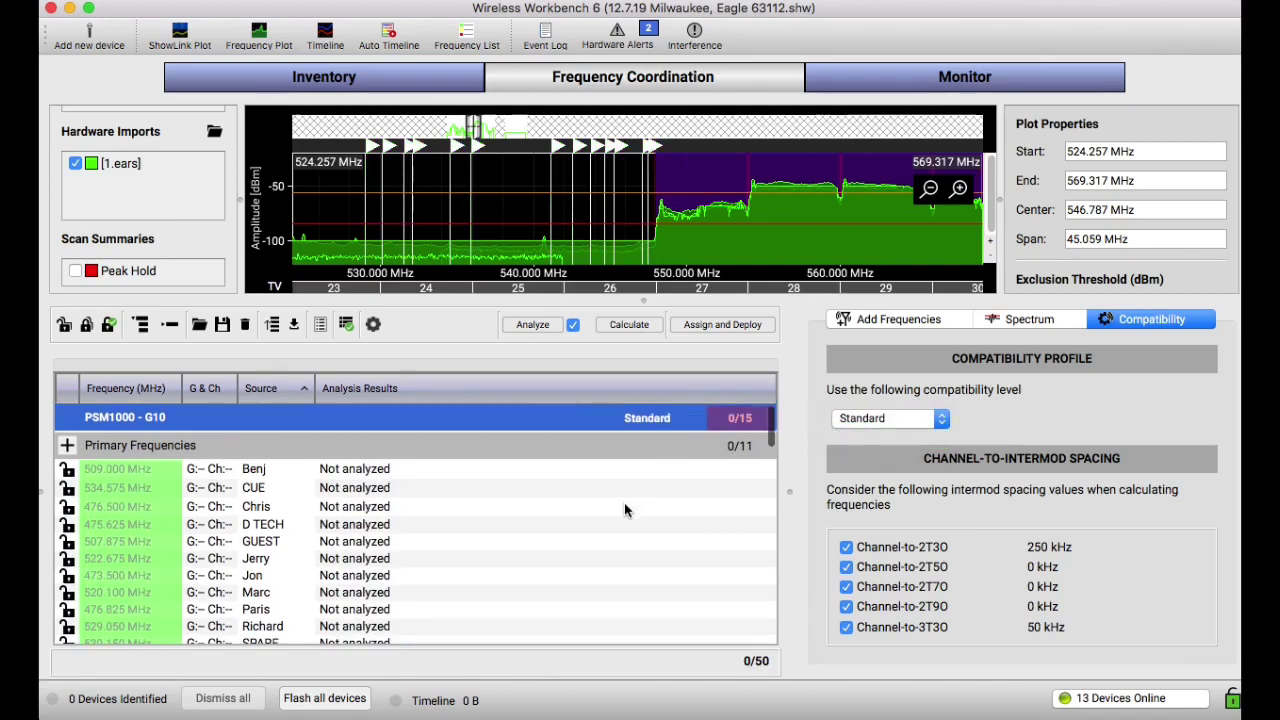
- Set the compatibility level of the UHFR - L3 group to Standard
scroll(624, 505, down, 10)
click(648, 488)
click(869, 425)
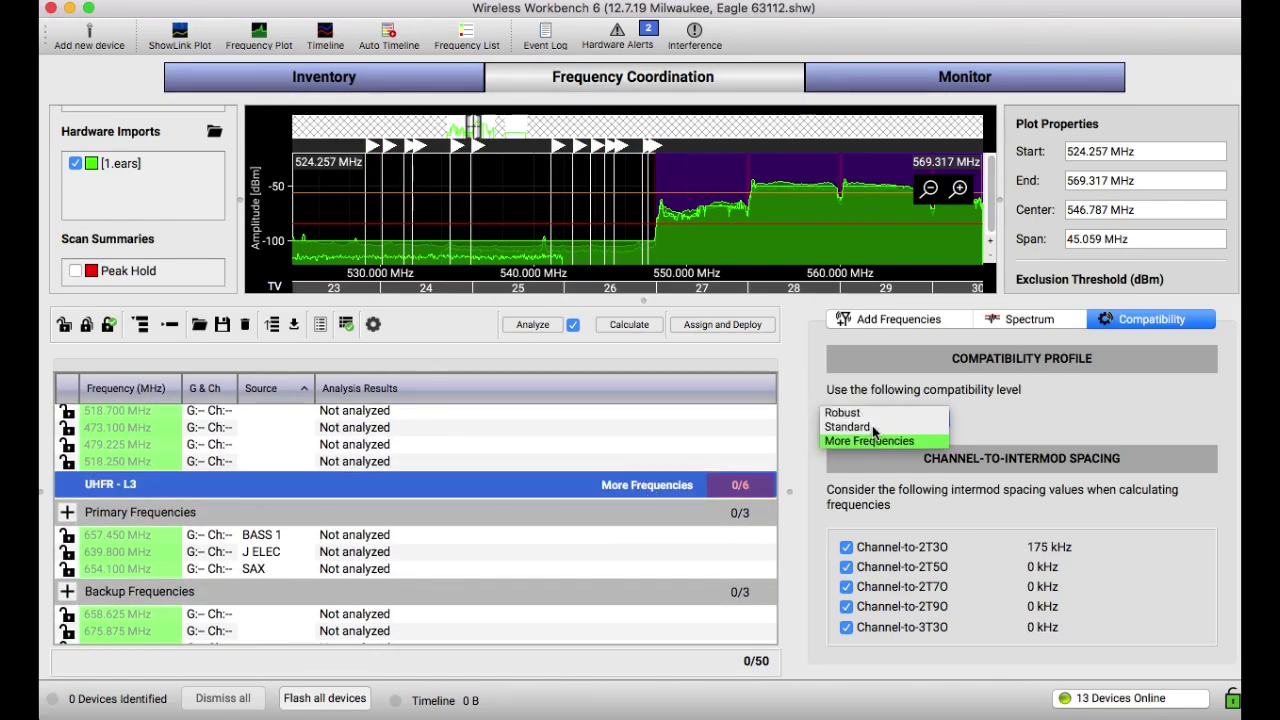
click(870, 427)
- Change the UHFR - H4 group's compatibility level to Standard
scroll(673, 534, down, 5)
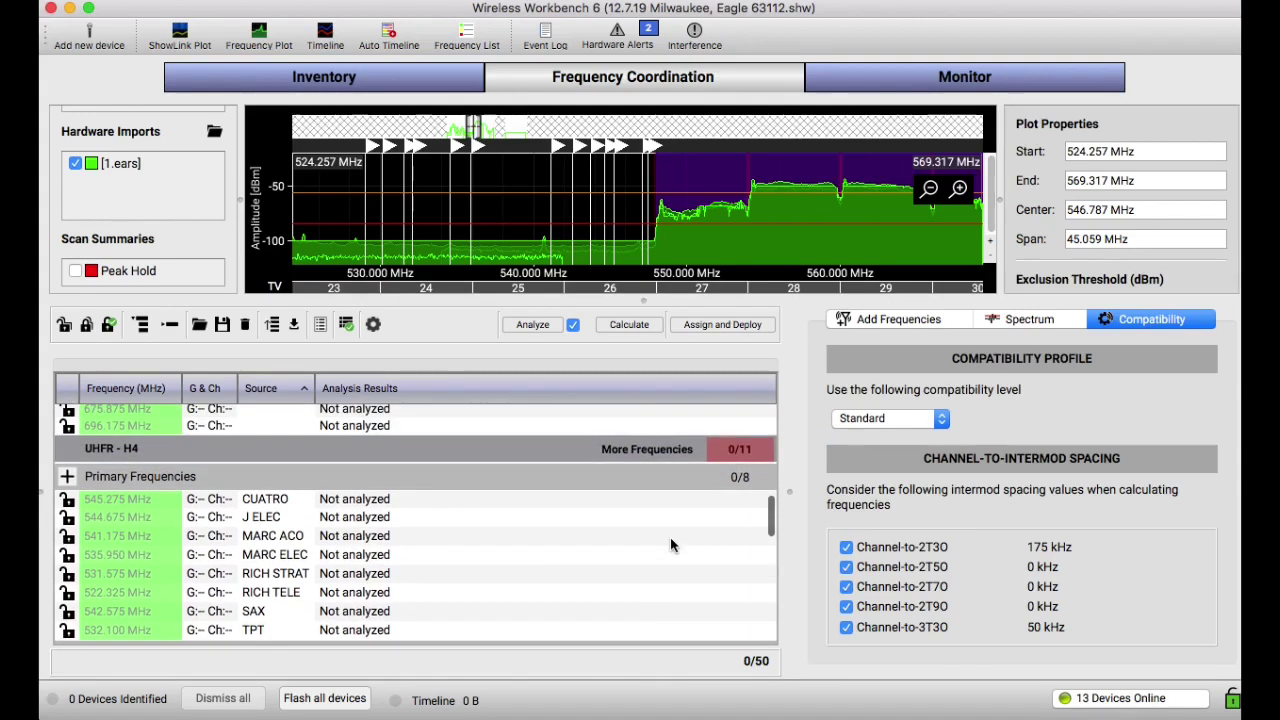
click(665, 451)
click(878, 425)
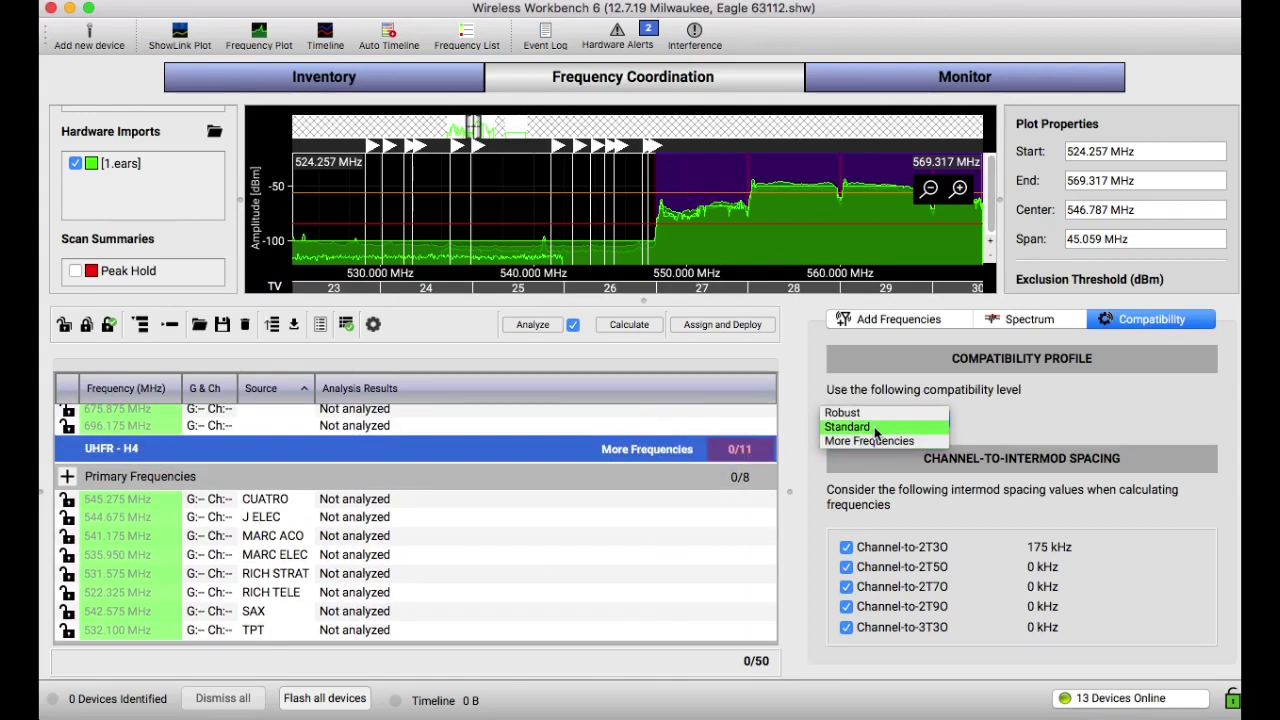
click(870, 427)
- Change the ULXD - H50 - Standard group's compatibility level from More Frequencies to Standard
scroll(638, 514, down, 5)
click(650, 460)
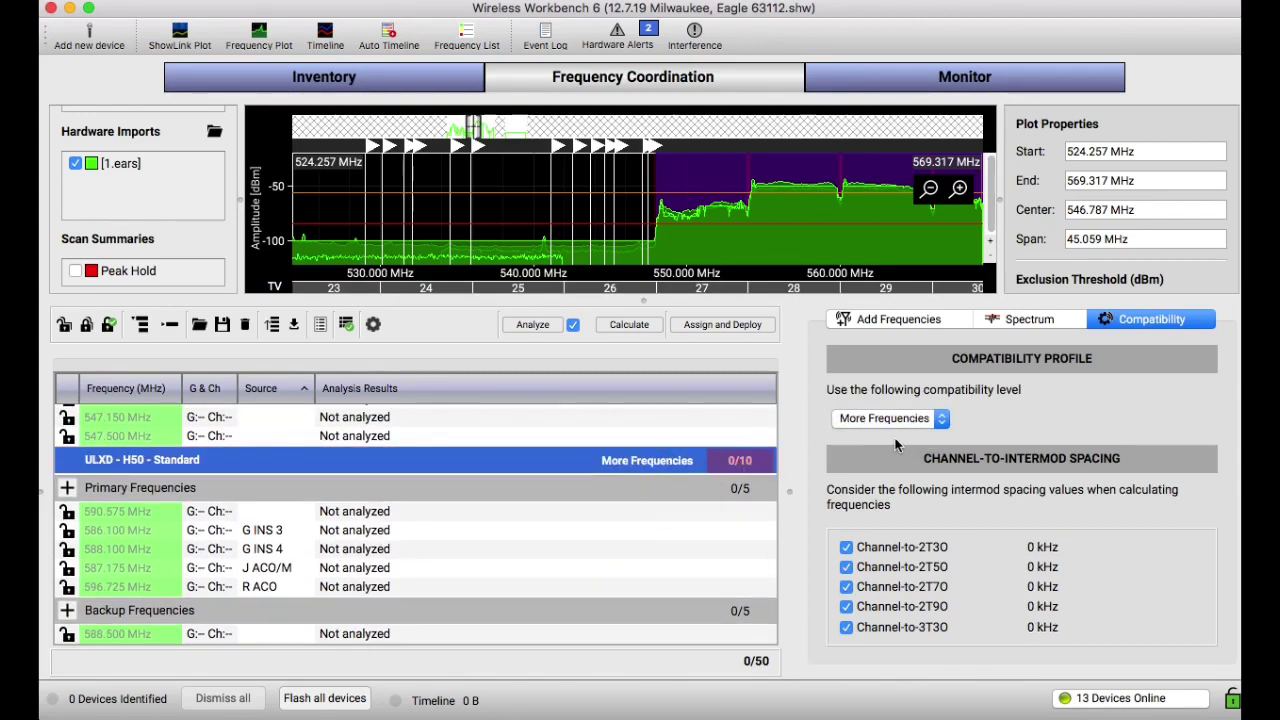
click(901, 422)
click(870, 427)
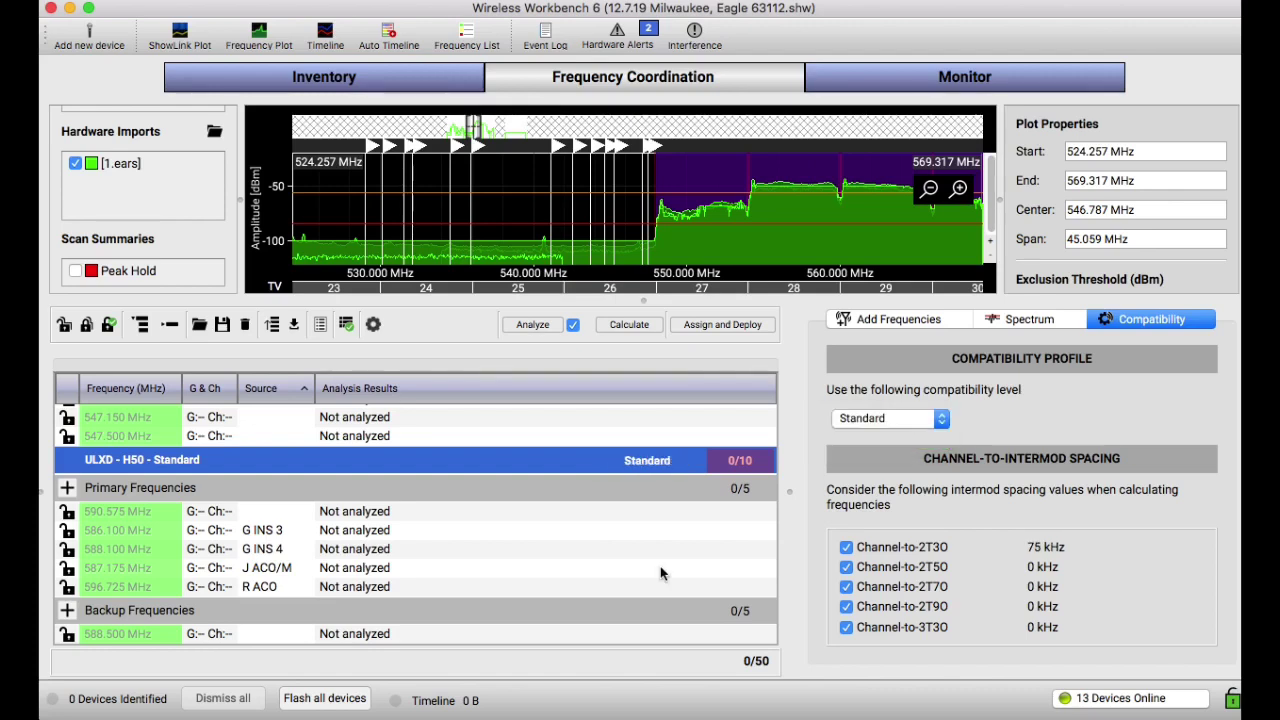
- Apply the Standard compatibility level to the AD - G57 - Standard group
scroll(660, 573, down, 5)
click(663, 425)
click(890, 418)
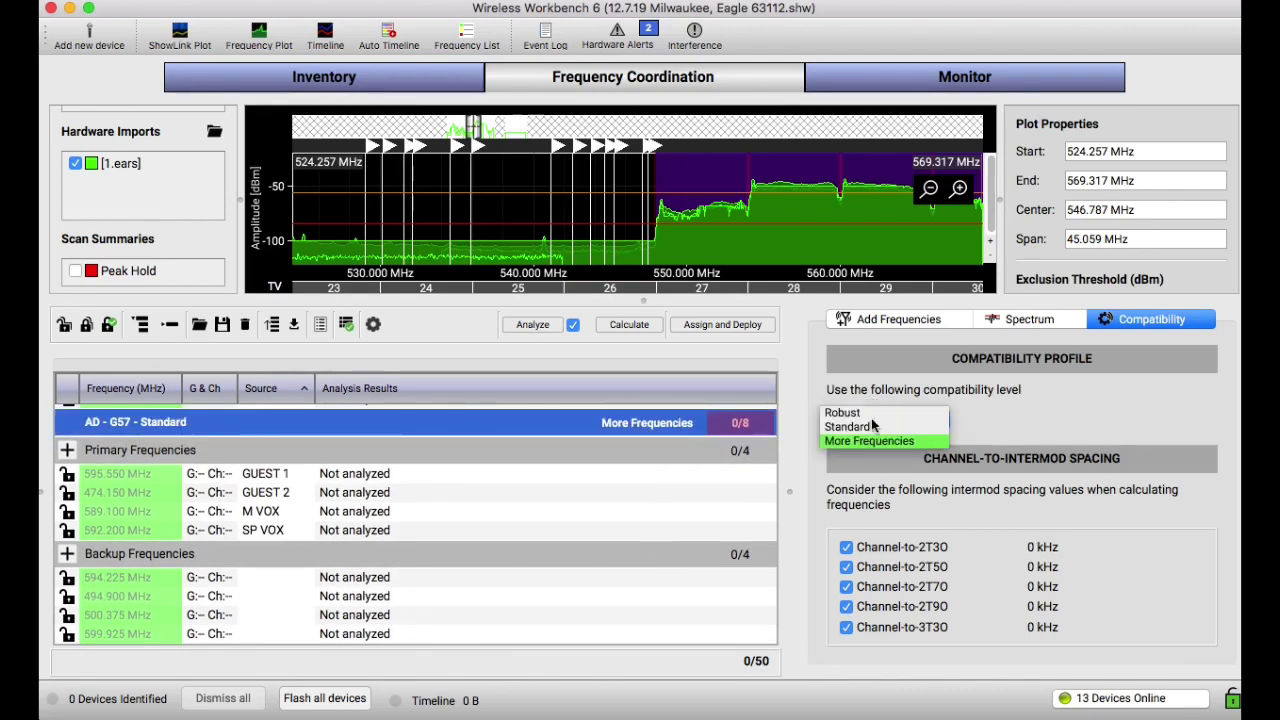
click(870, 424)
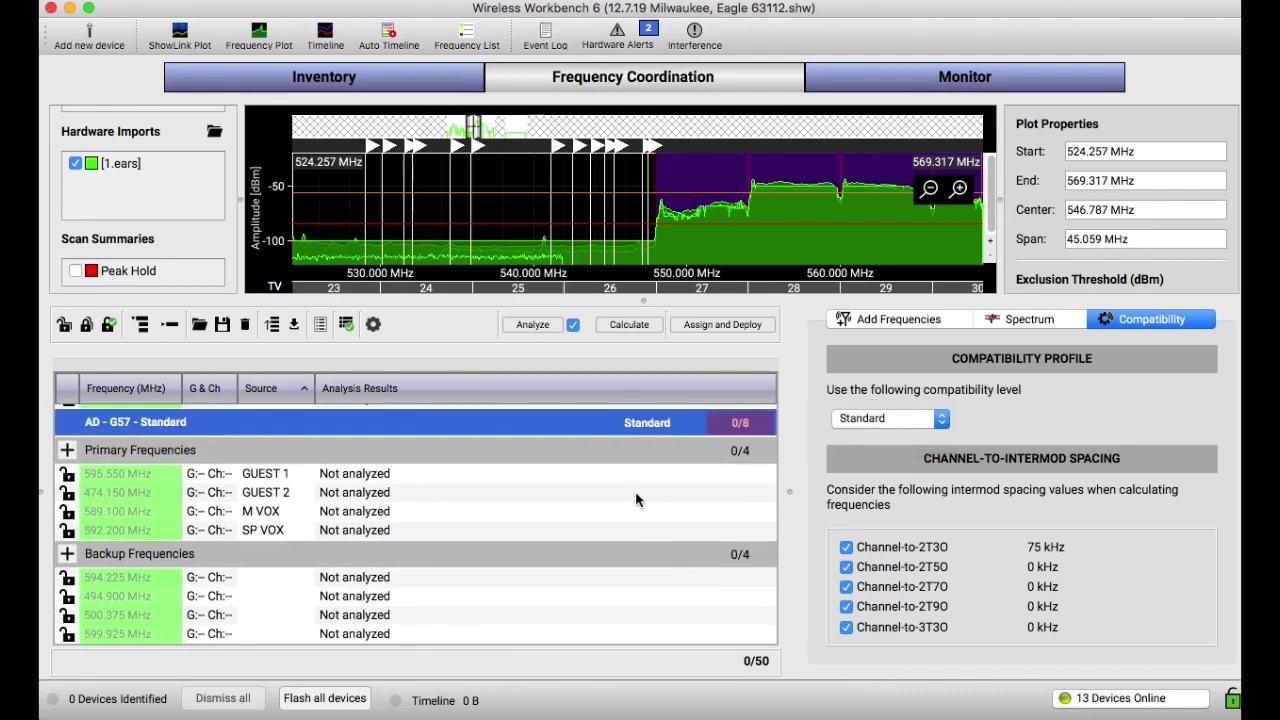
- Calculate frequencies with all groups at the Standard level, review the group results, and stop the calculation
click(627, 325)
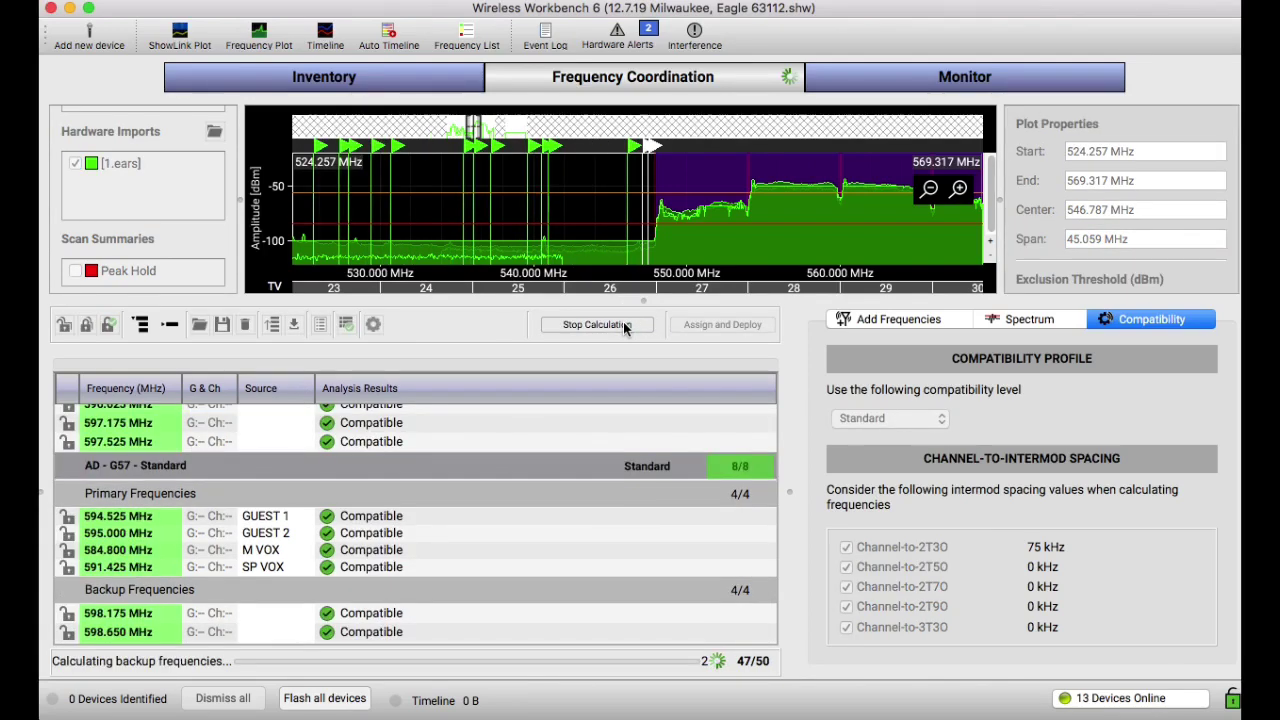
scroll(617, 517, up, 10)
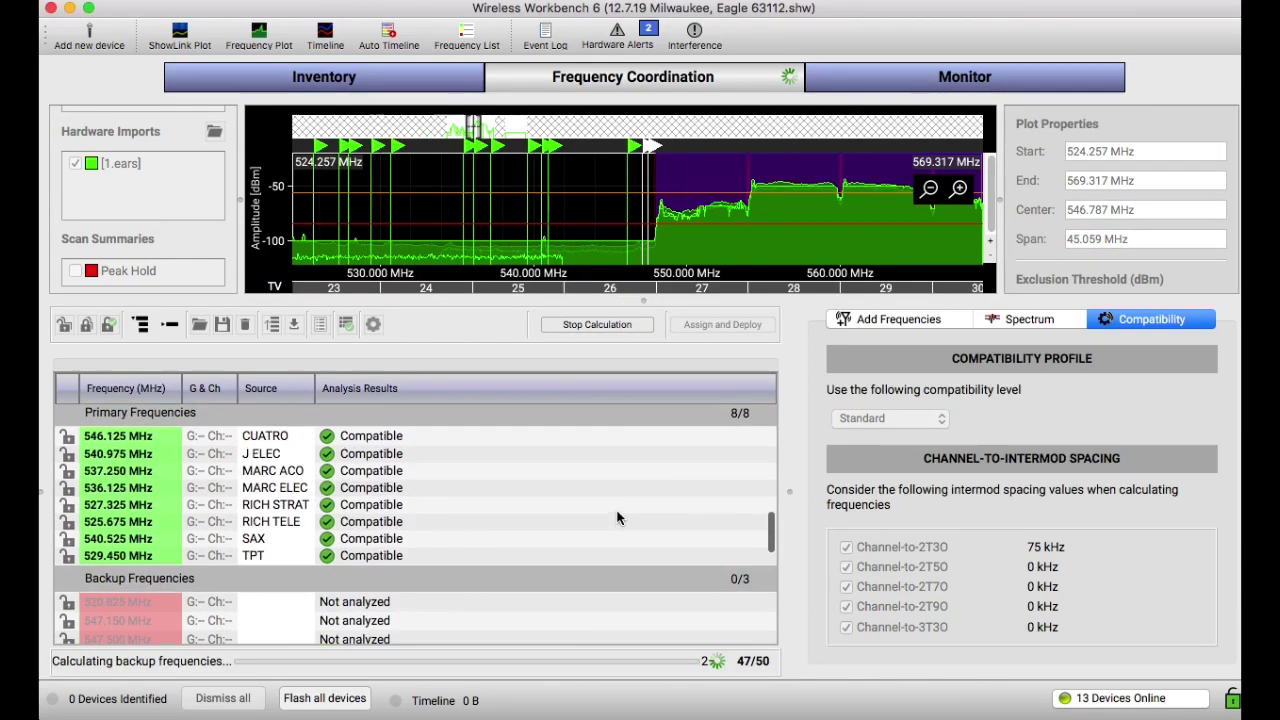
scroll(617, 517, down, 10)
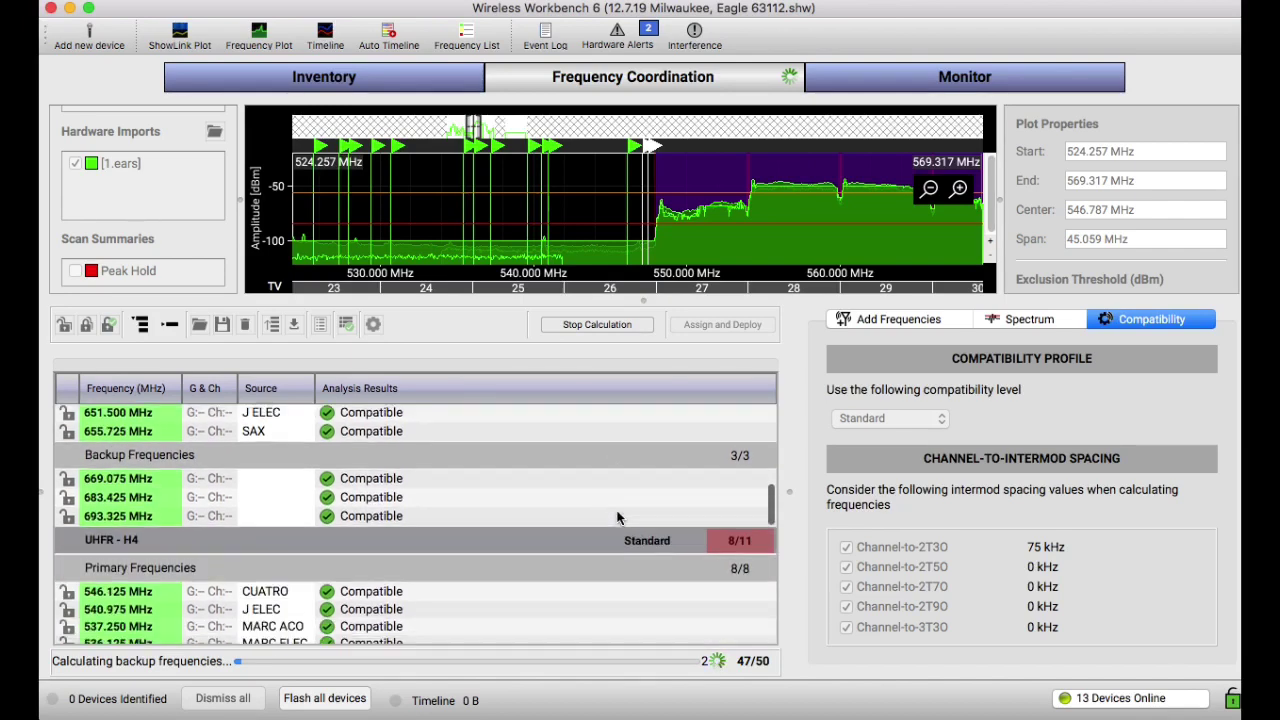
scroll(617, 517, up, 5)
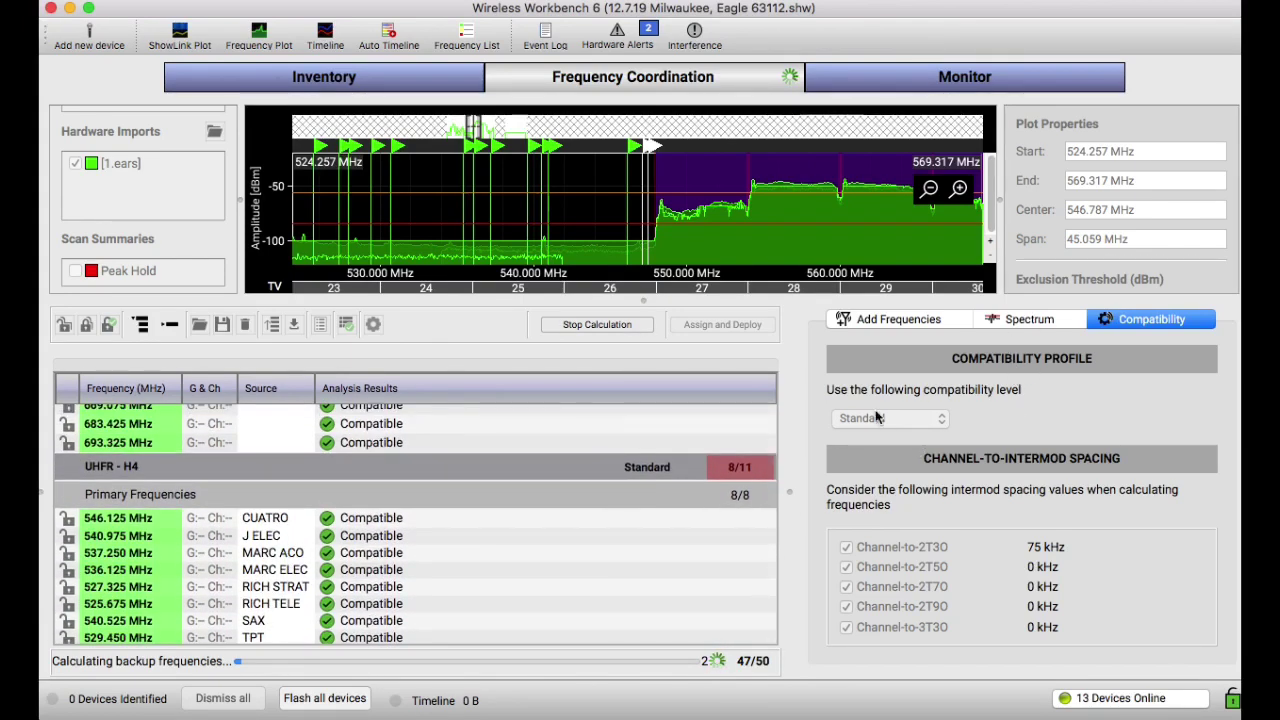
click(590, 324)
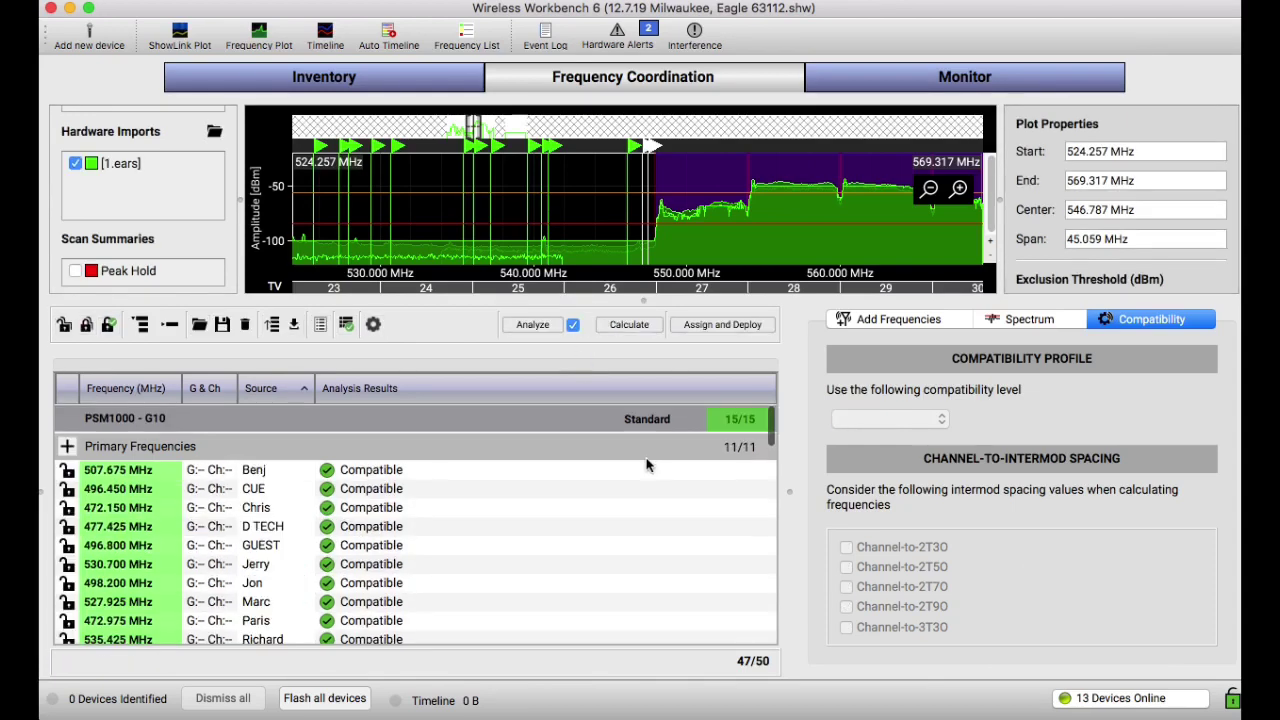
- Set the compatibility level of the UHFR - H4 group back to More Frequencies
scroll(643, 500, down, 3)
scroll(645, 523, down, 5)
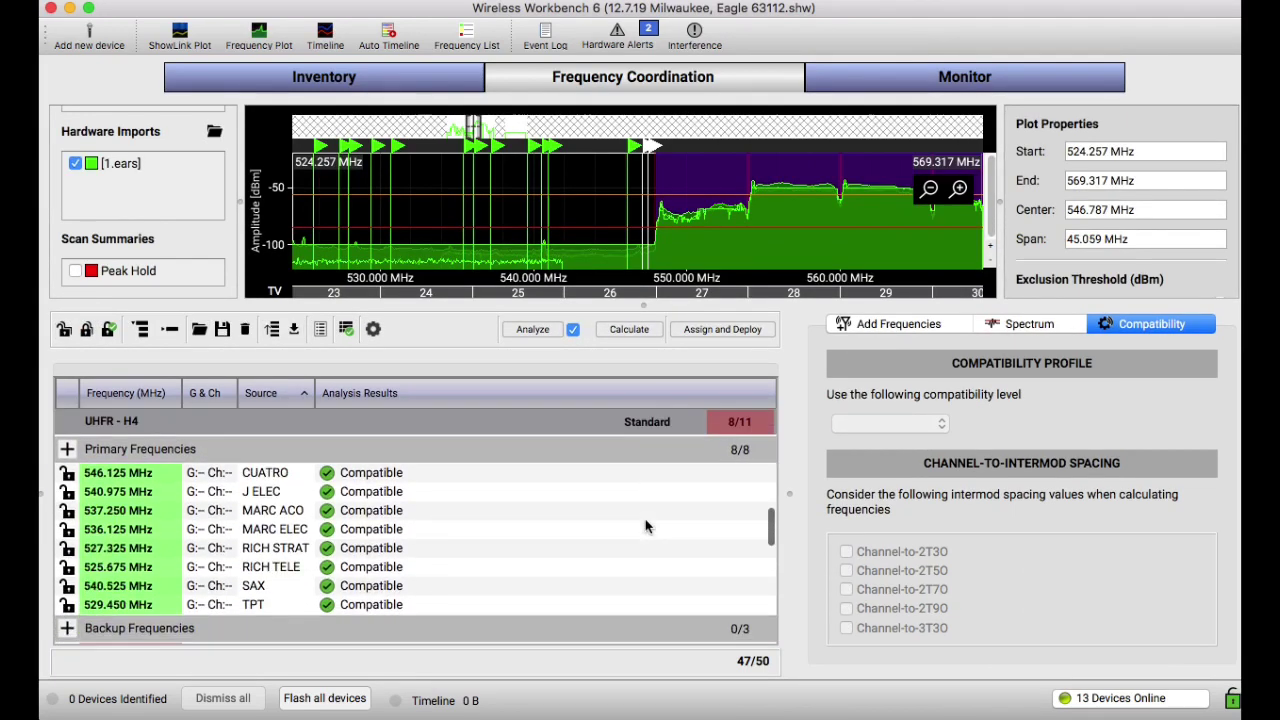
click(650, 428)
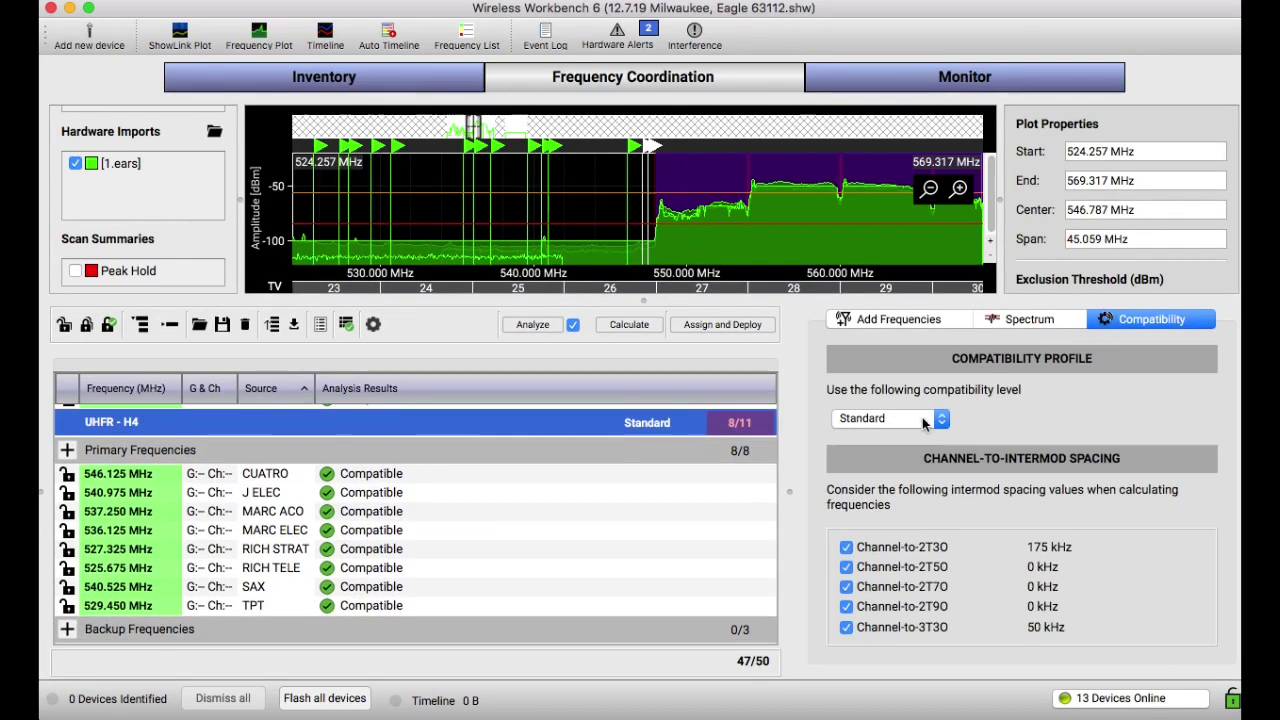
click(940, 422)
click(910, 442)
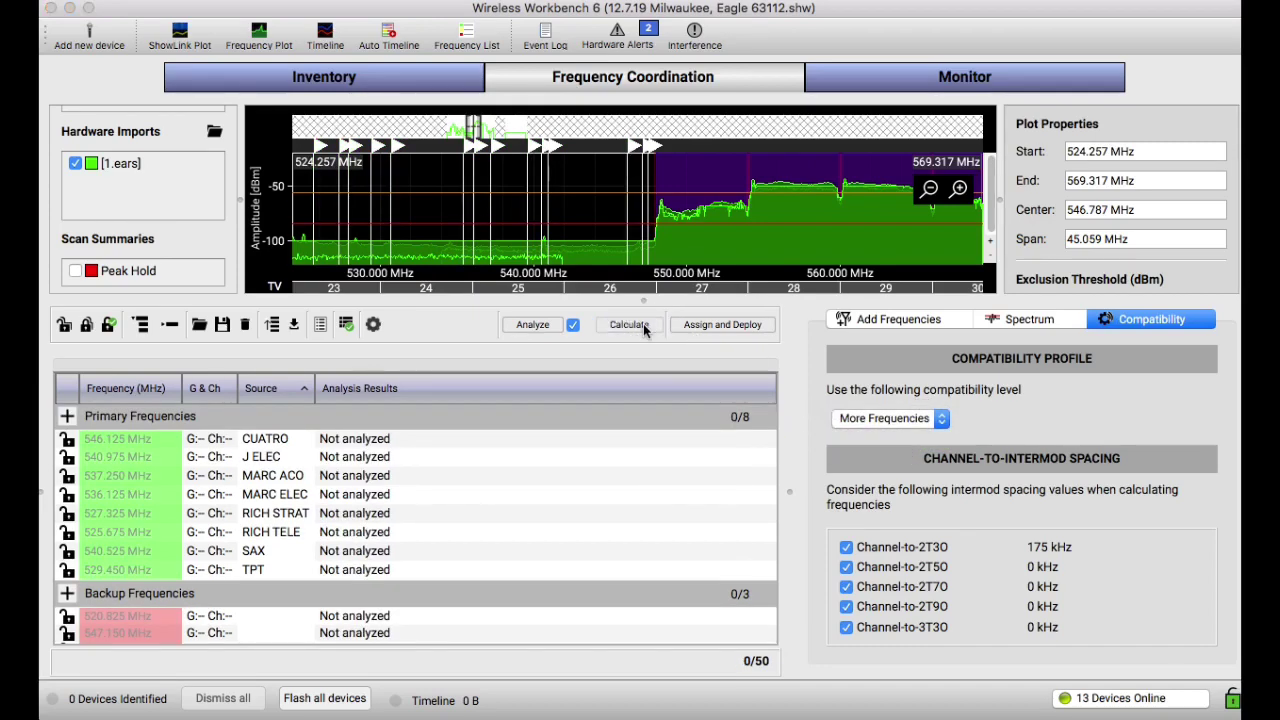
- Recalculate with only UHFR - H4 at More Frequencies, review the coordination list, and stop the calculation
click(643, 325)
scroll(700, 558, down, 10)
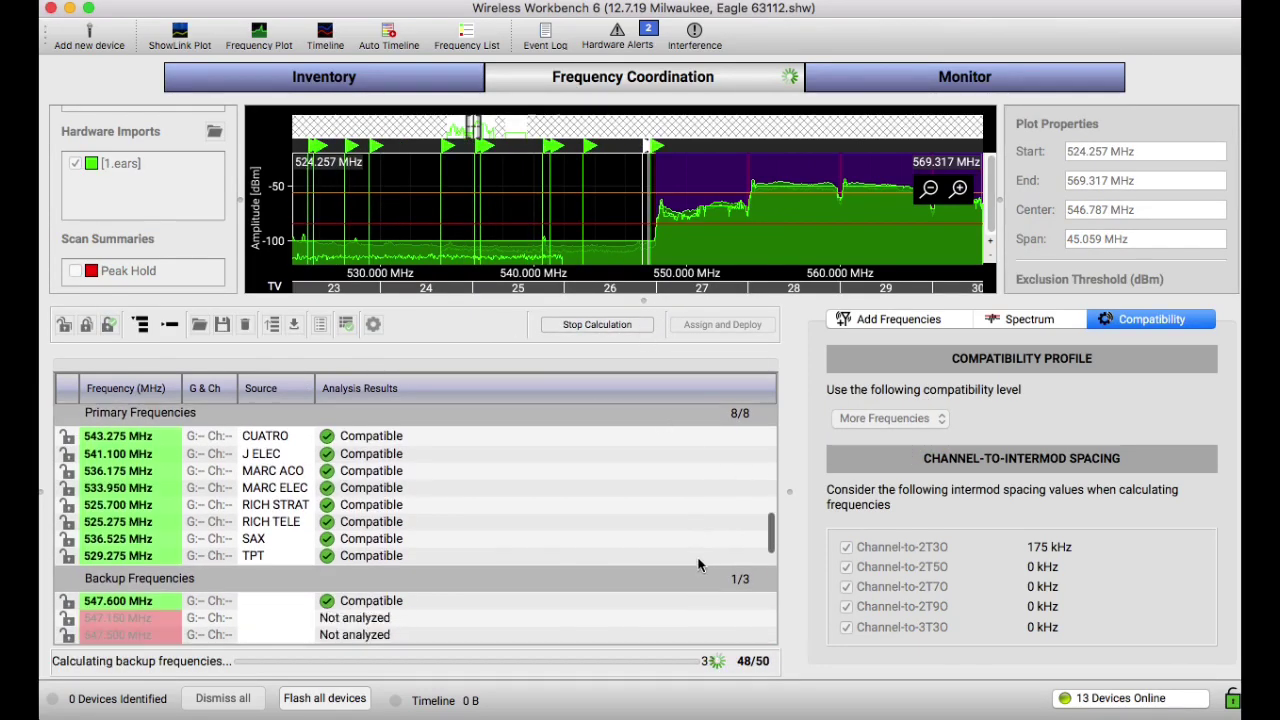
scroll(698, 565, up, 15)
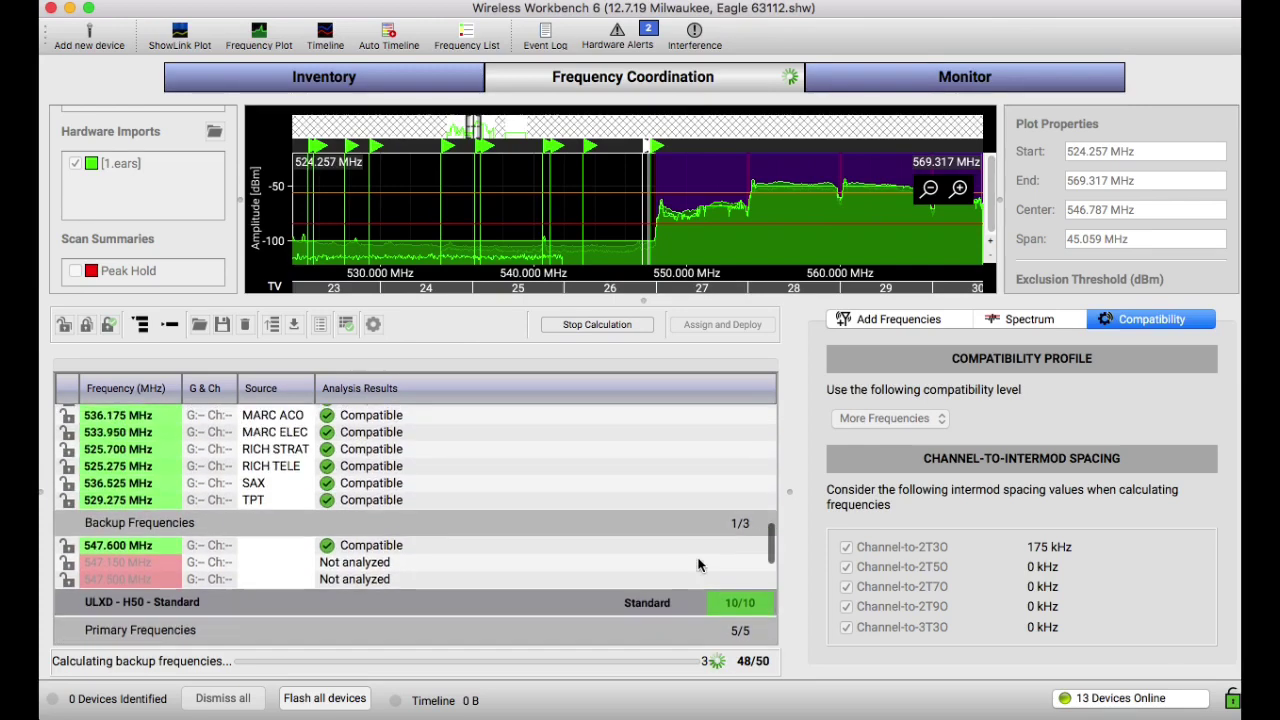
scroll(698, 565, down, 3)
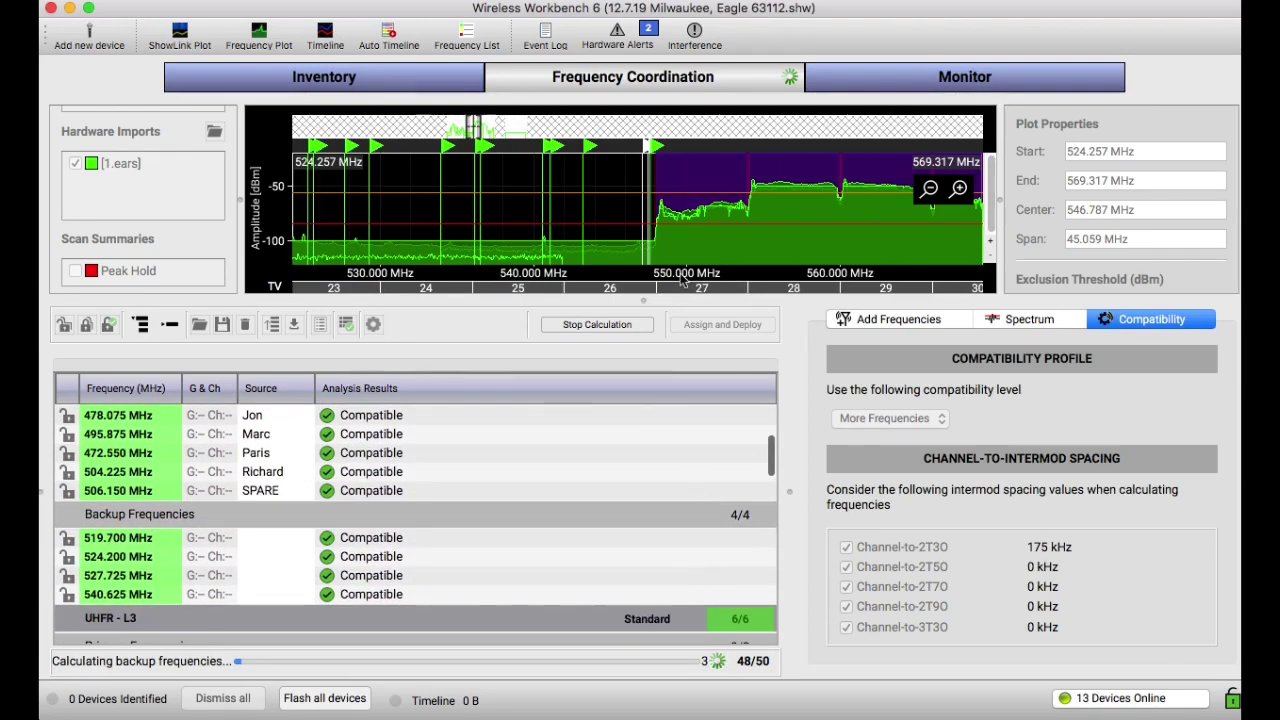
click(600, 326)
- Set the compatibility level of the ULXD - H50 - Standard group to More Frequencies
scroll(652, 439, down, 3)
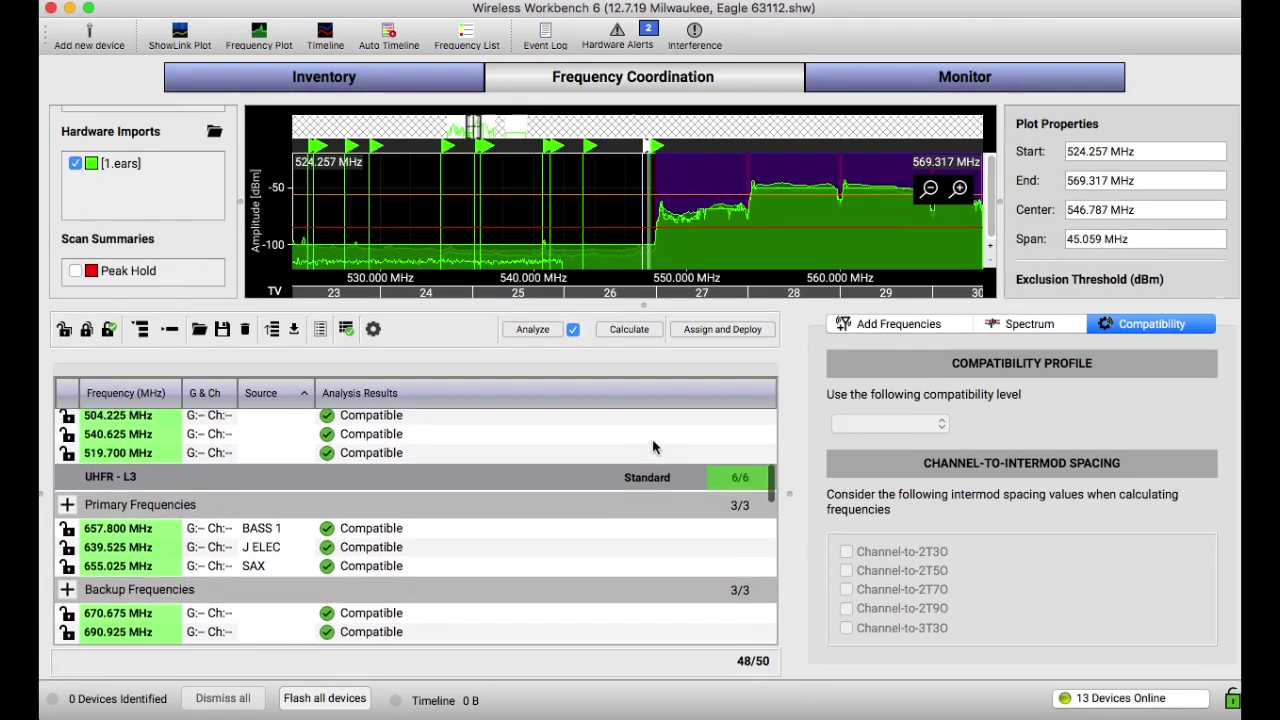
click(647, 478)
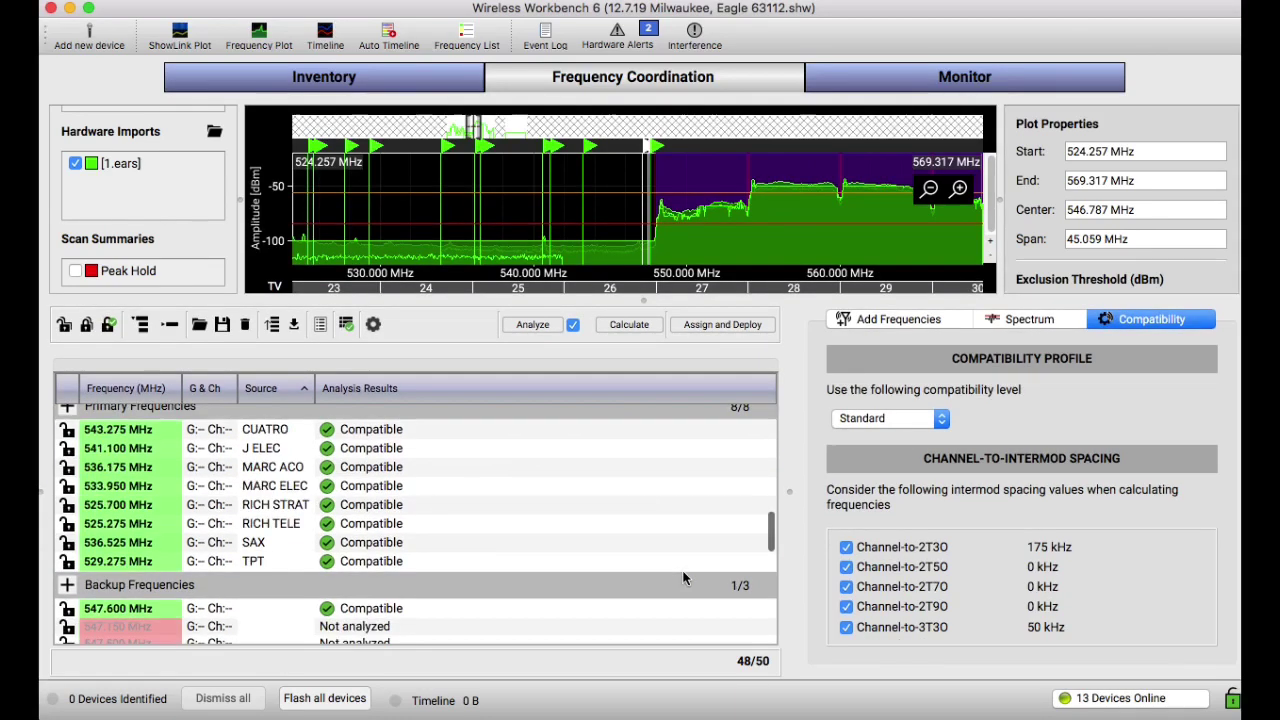
scroll(686, 540, down, 10)
scroll(683, 577, down, 2)
click(653, 509)
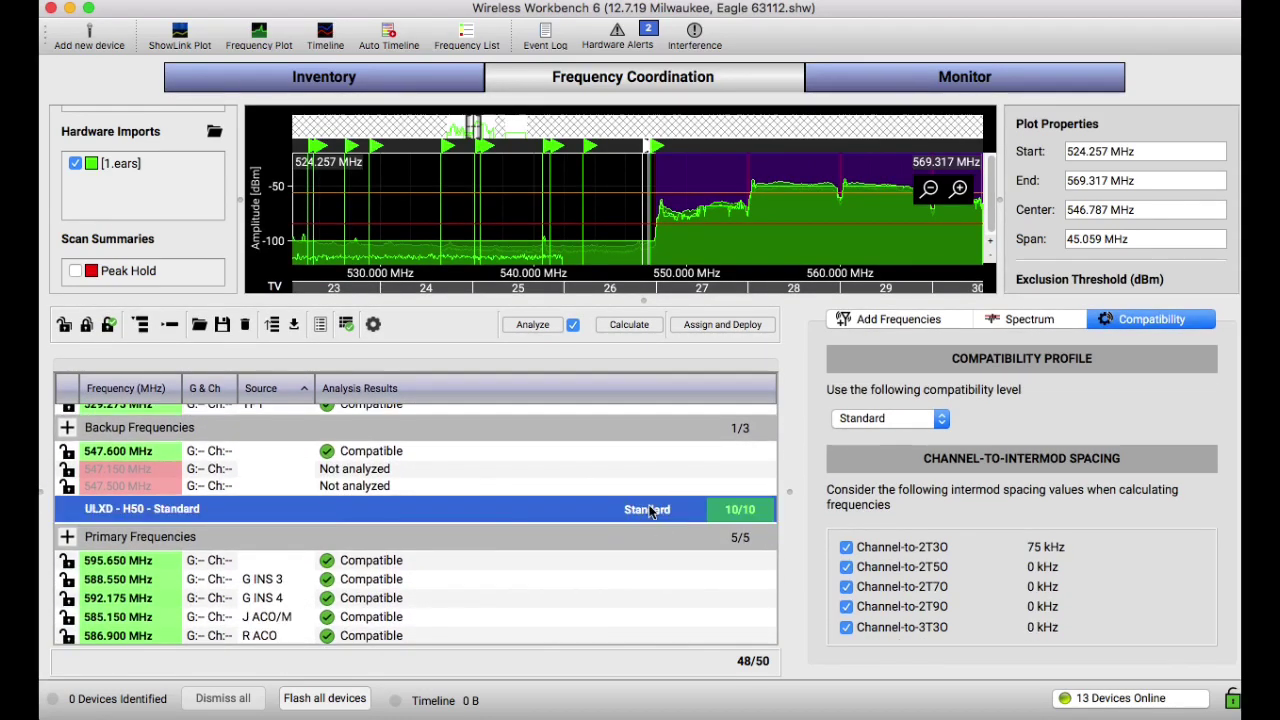
click(936, 417)
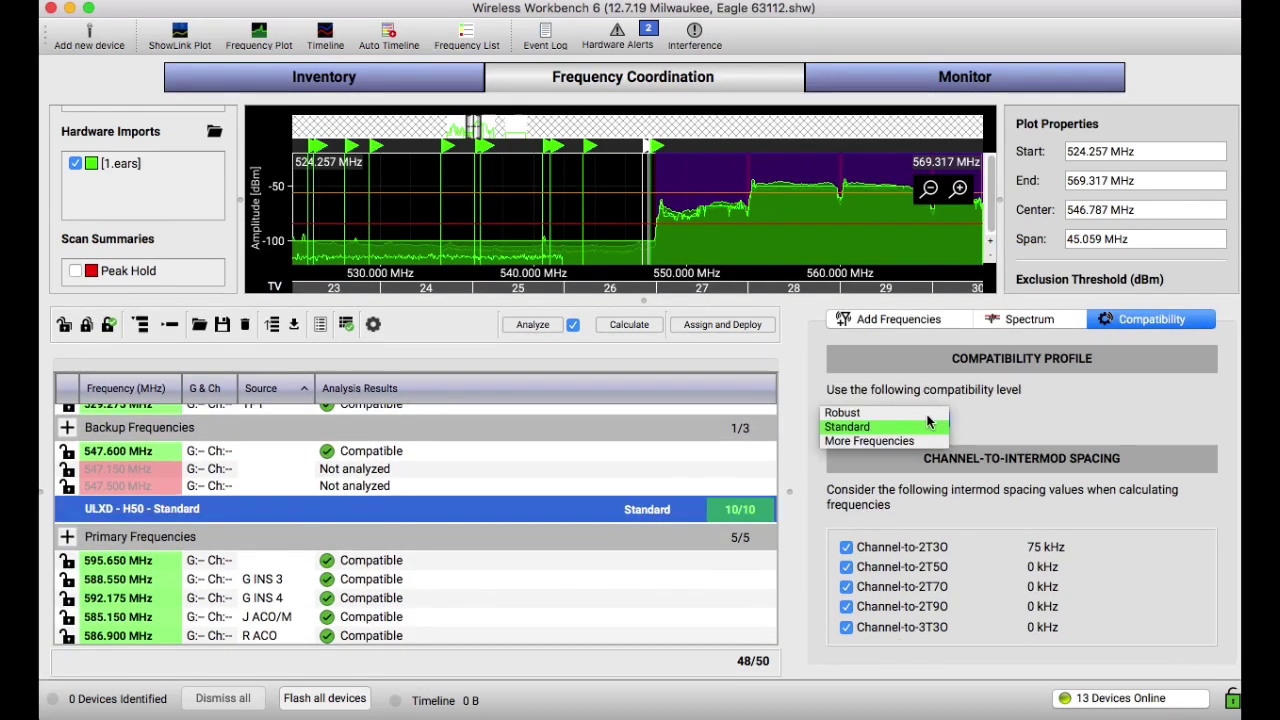
click(912, 441)
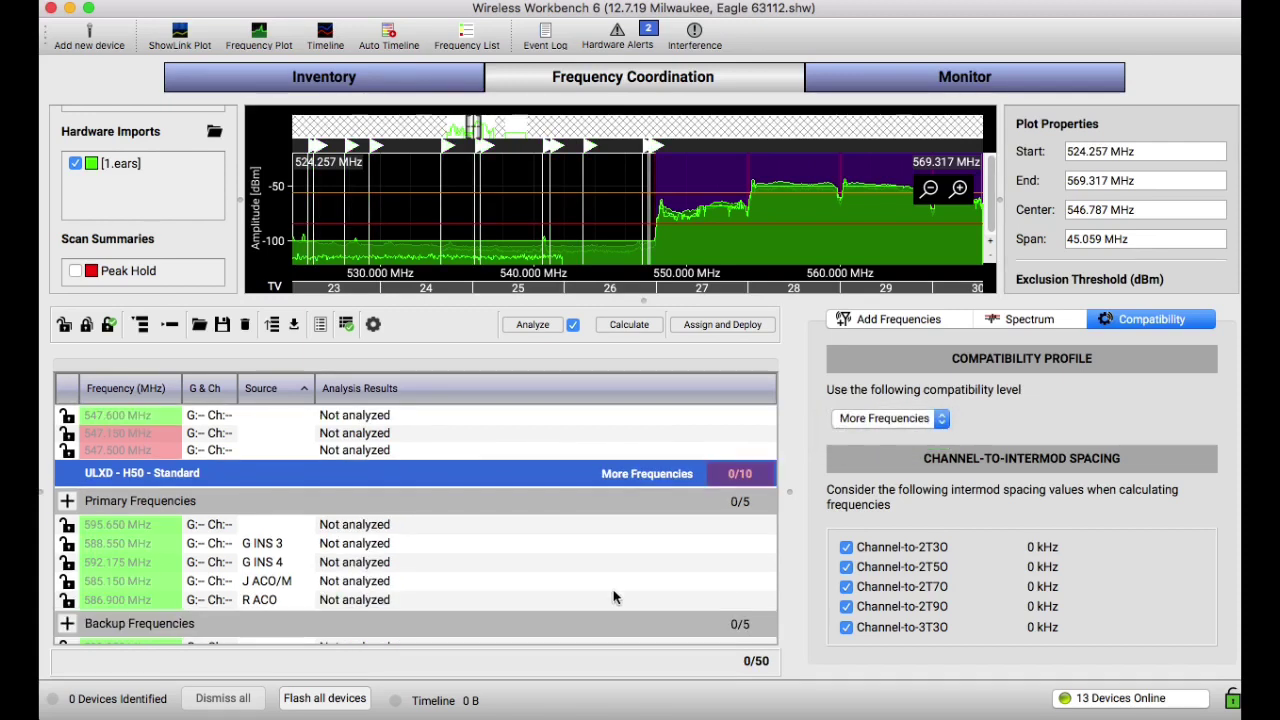
- Set the compatibility level of the AD - G57 - Standard group to More Frequencies
scroll(614, 595, down, 5)
click(682, 519)
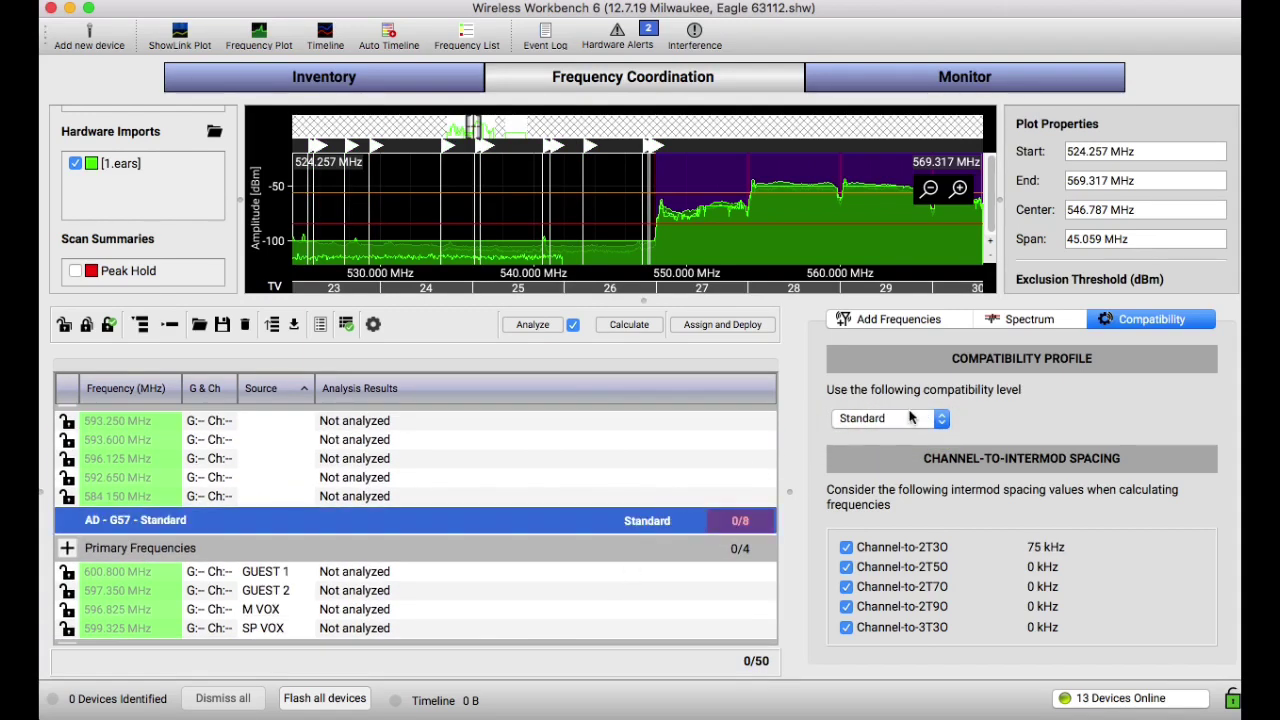
click(910, 419)
click(893, 441)
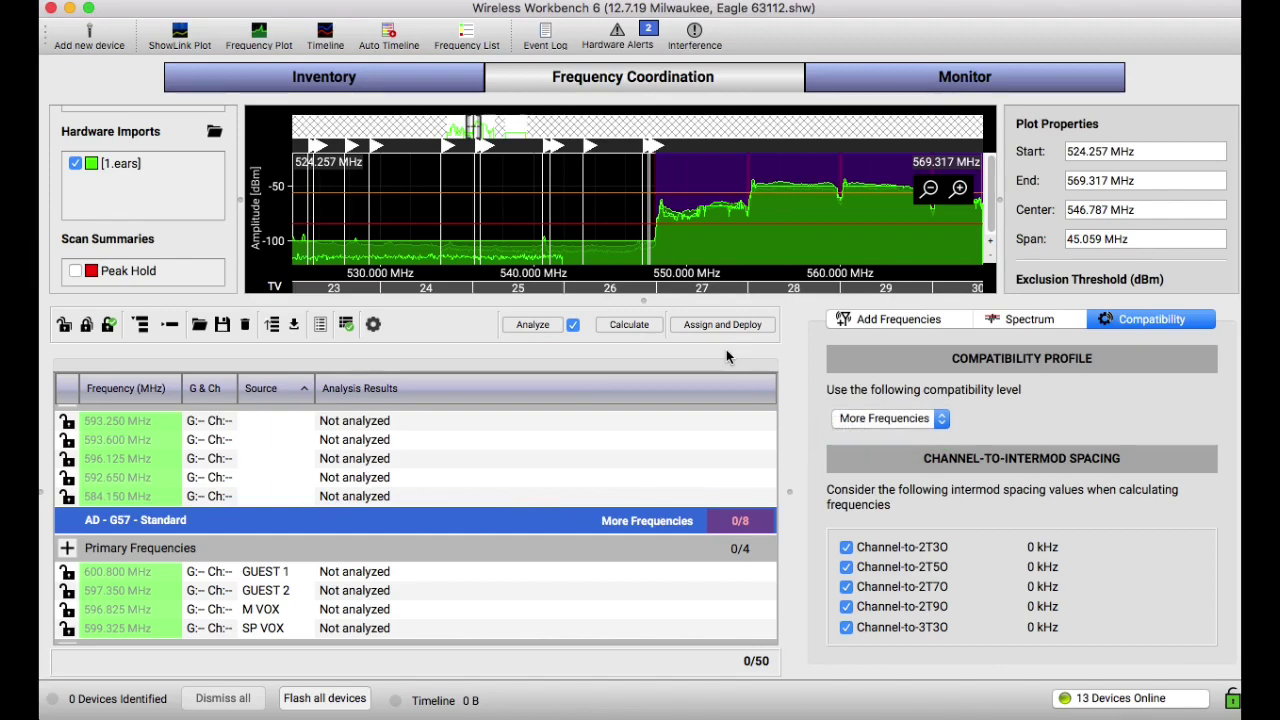
- Recalculate with UHFR - H4, ULXD - H50 and AD - G57 at More Frequencies, and stop the calculation
click(634, 324)
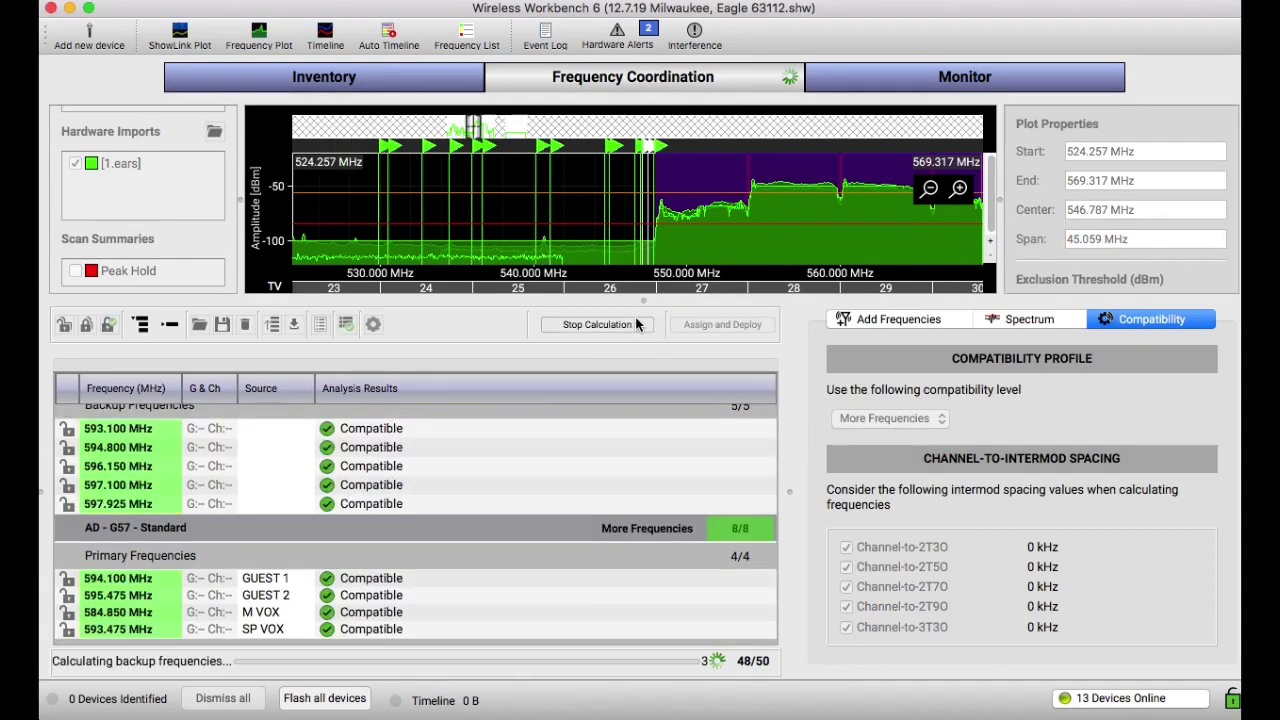
scroll(629, 560, down, 3)
scroll(629, 560, up, 10)
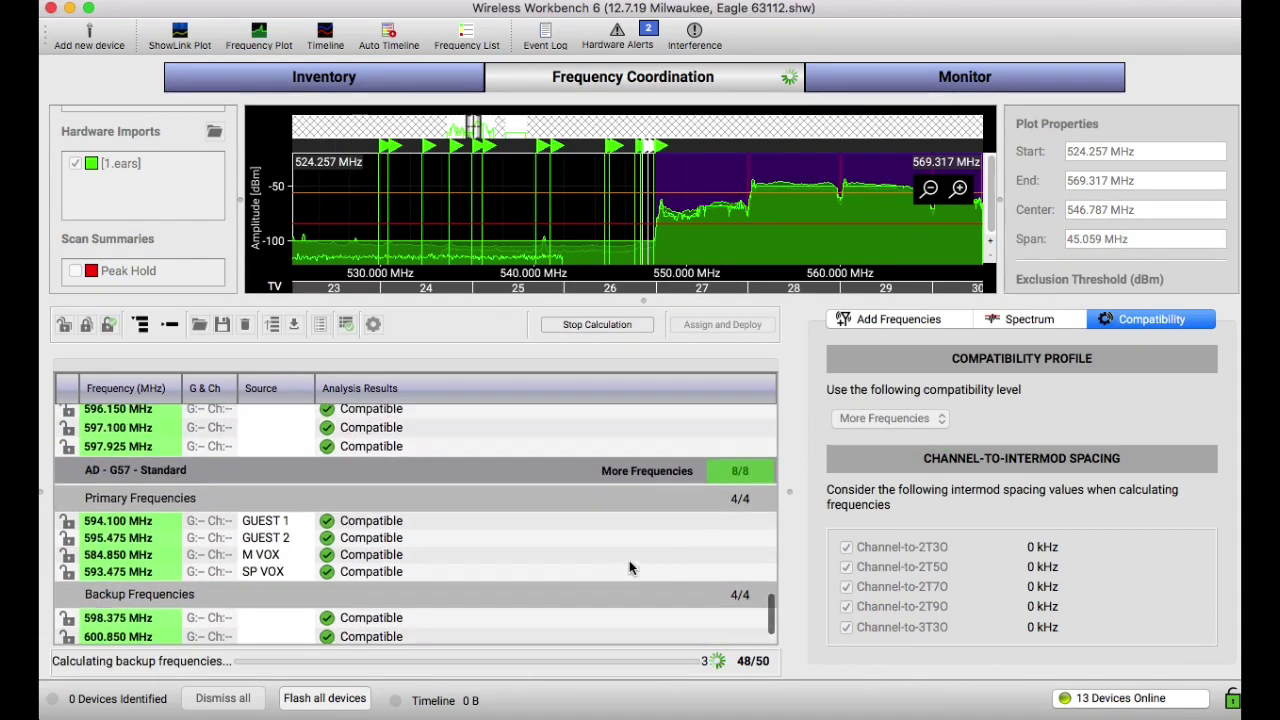
click(605, 326)
- Set the compatibility level of the PSM1000 - G10 group to More Frequencies
click(642, 420)
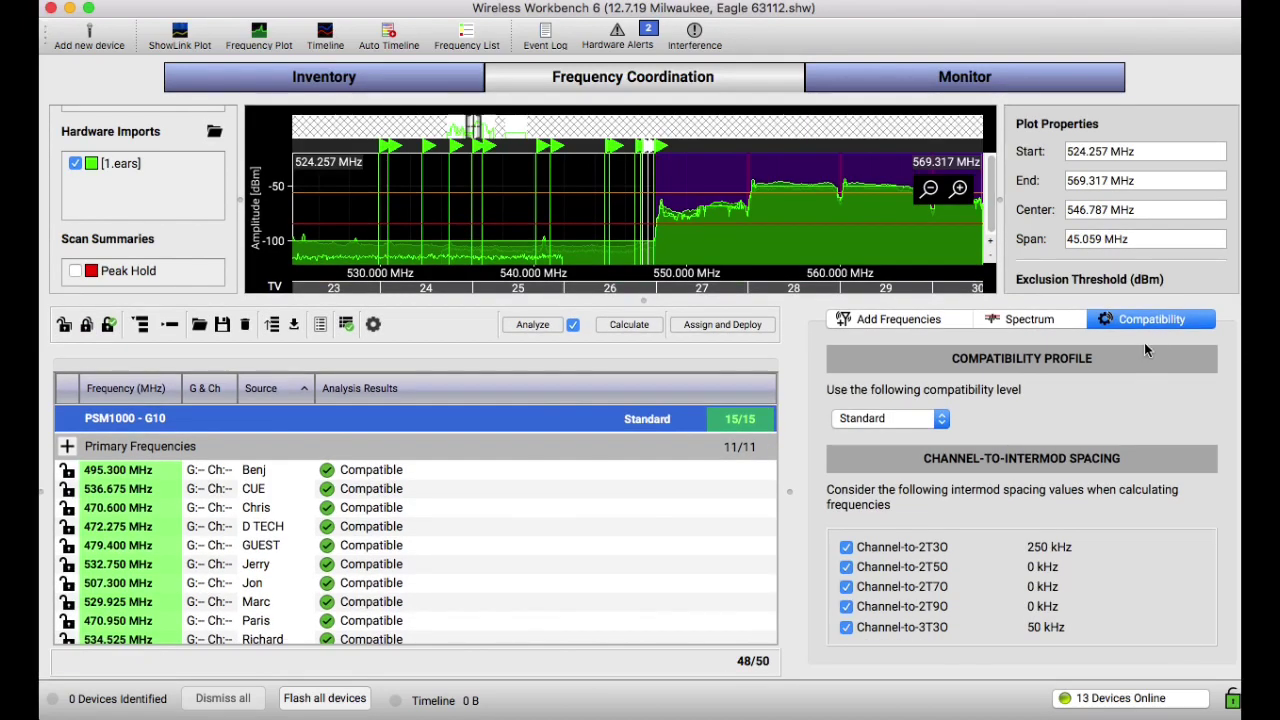
click(890, 418)
click(850, 441)
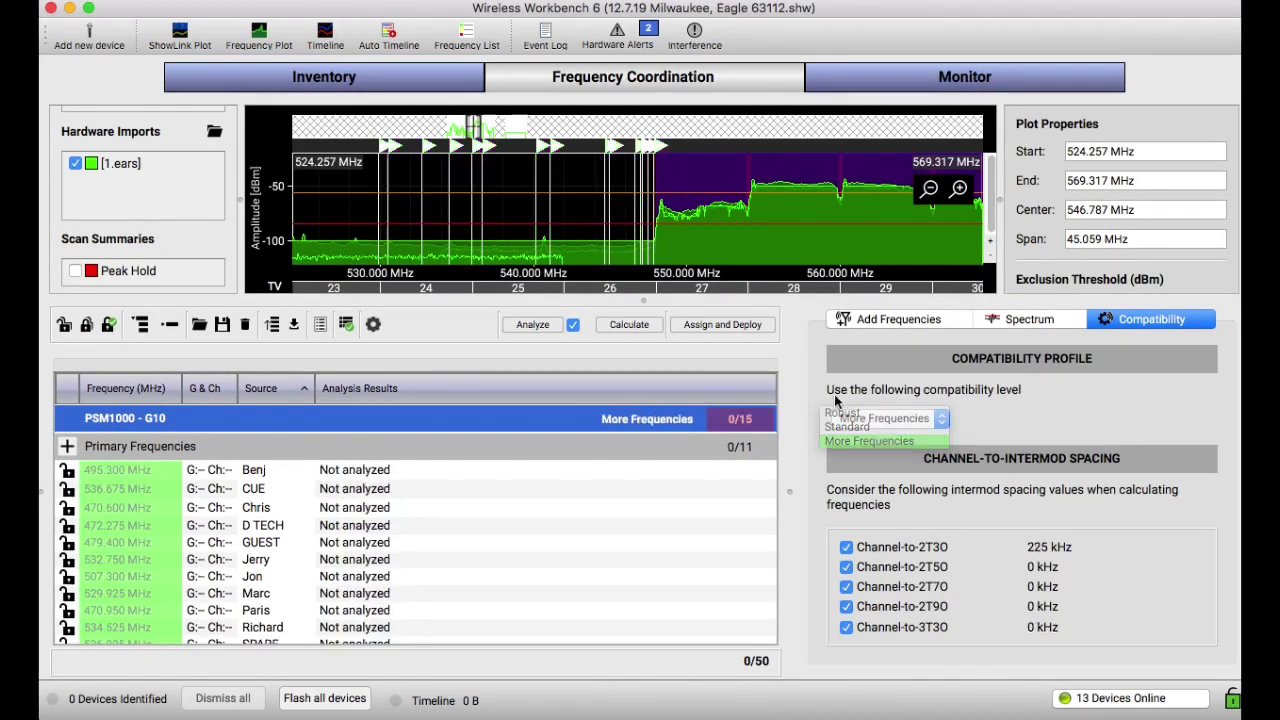
- Calculate the frequency set with the PSM1000 - G10 group at More Frequencies, and review the calculated primary and backup frequencies
click(641, 323)
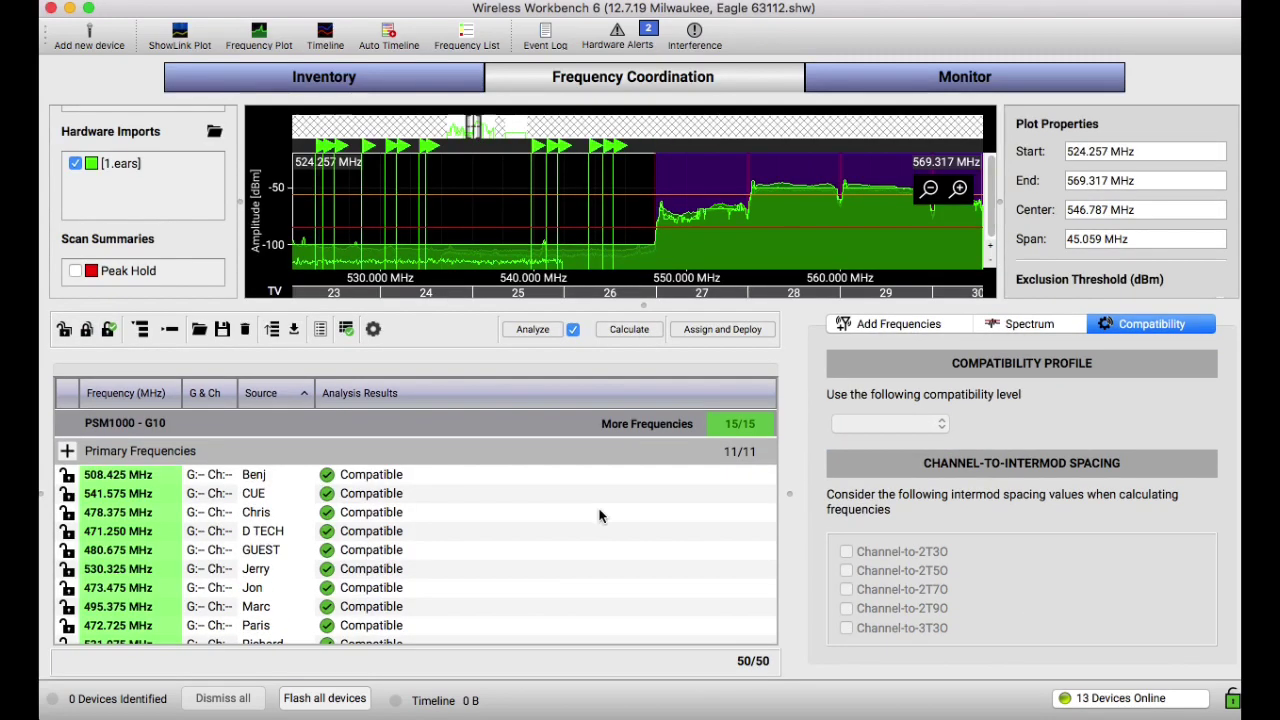
scroll(583, 514, down, 3)
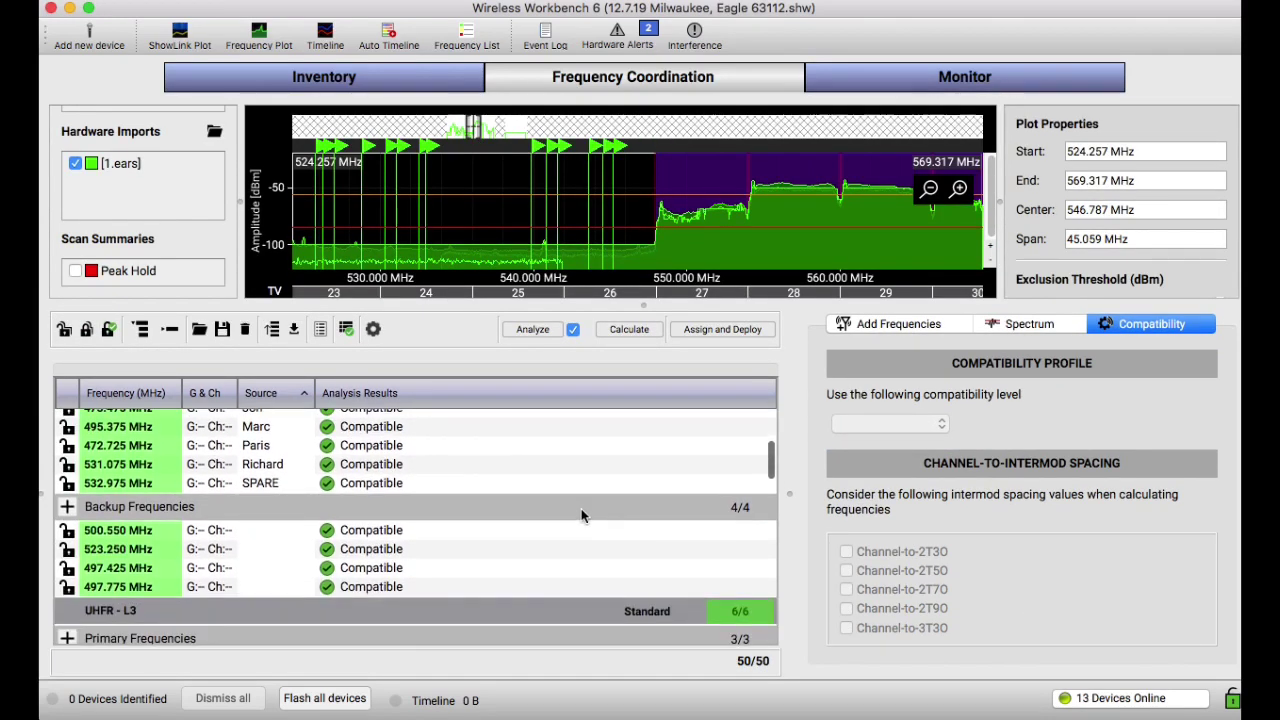
scroll(581, 514, up, 5)
scroll(414, 514, down, 5)
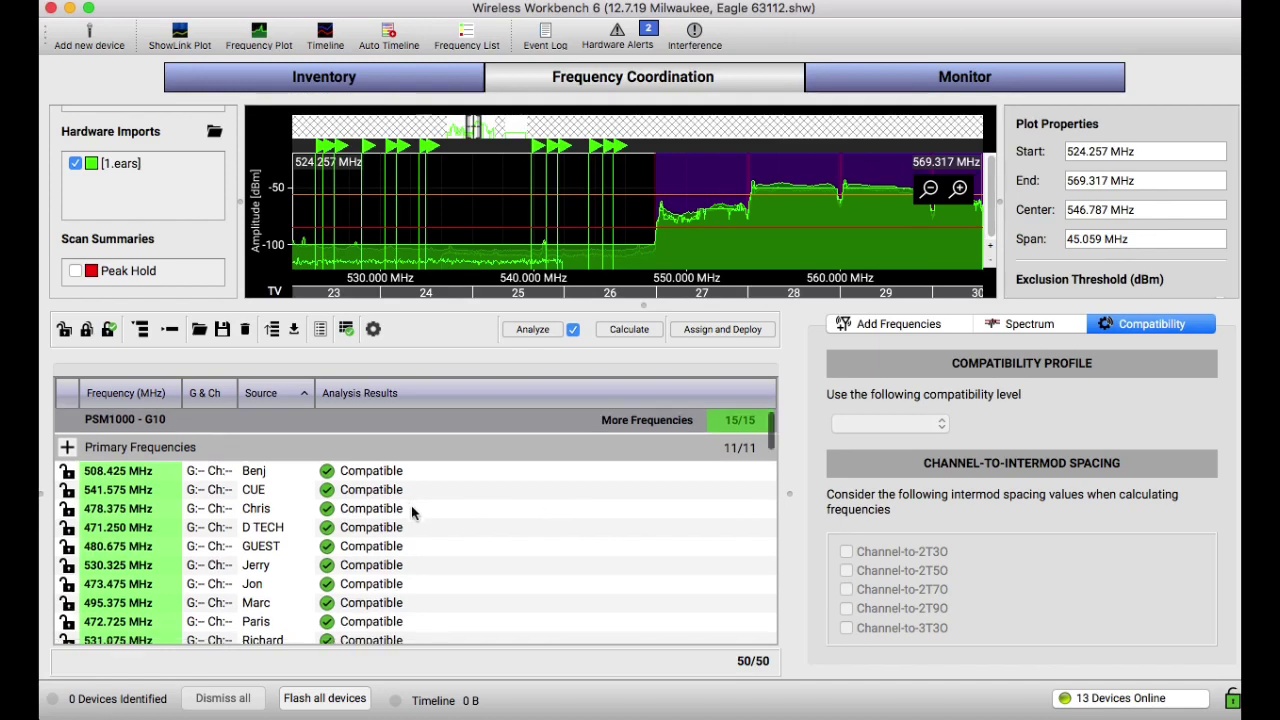
scroll(180, 465, up, 5)
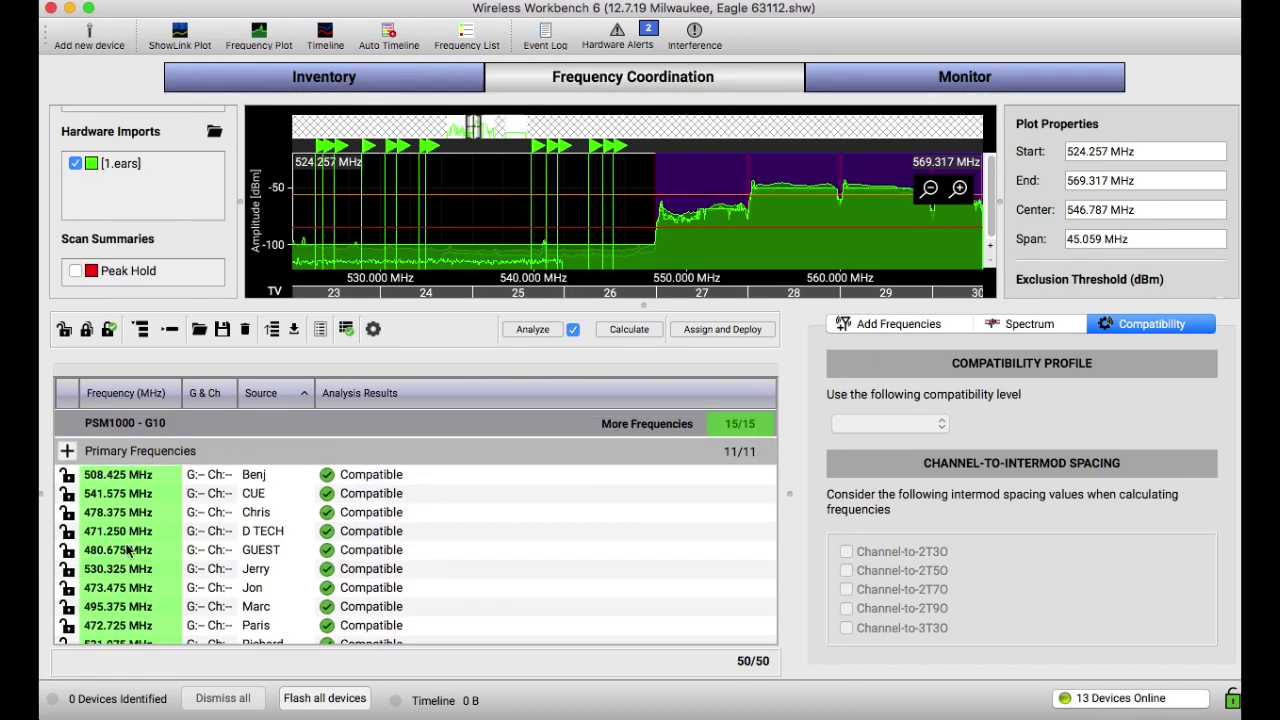
scroll(127, 549, down, 4)
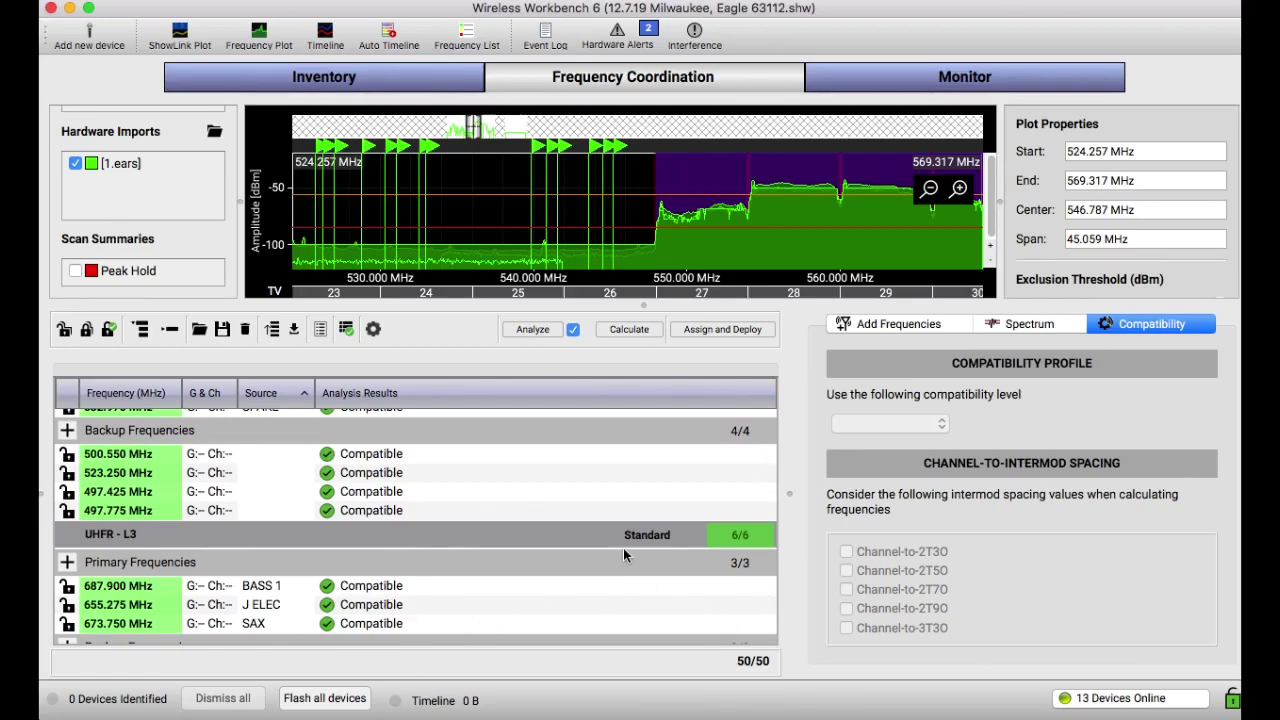
scroll(624, 556, up, 5)
scroll(624, 553, down, 8)
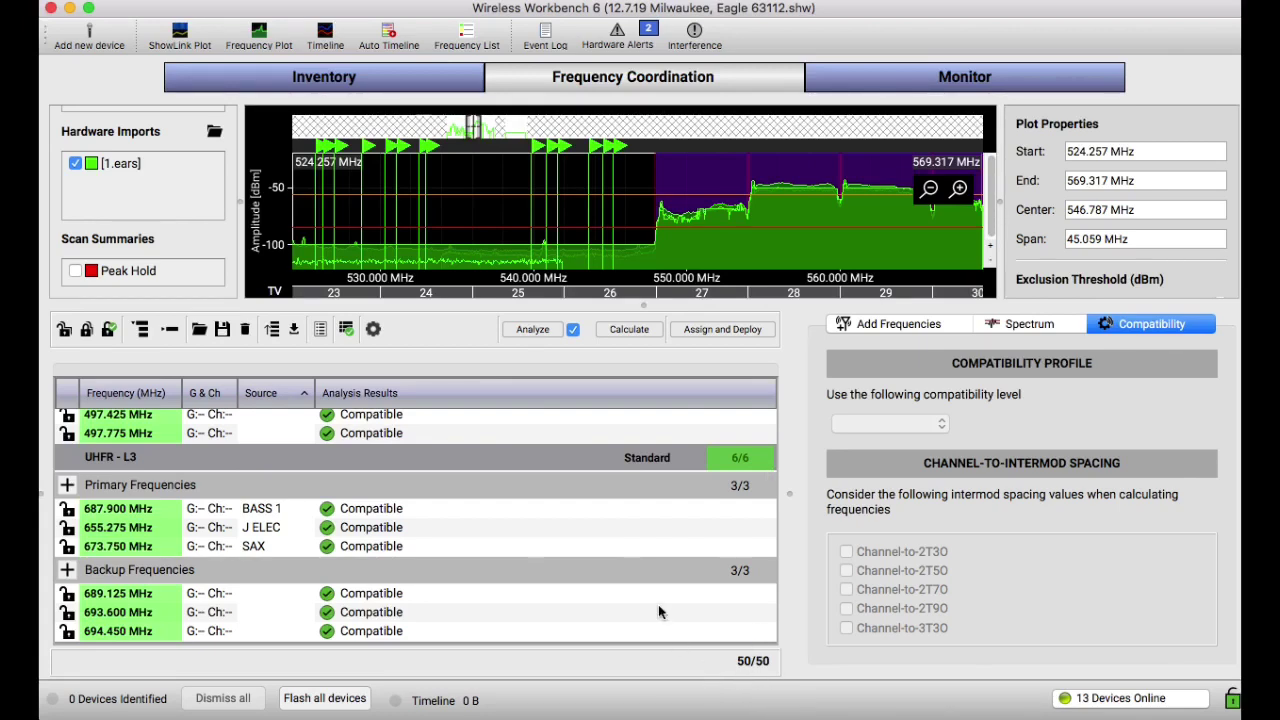
scroll(593, 168, up, 3)
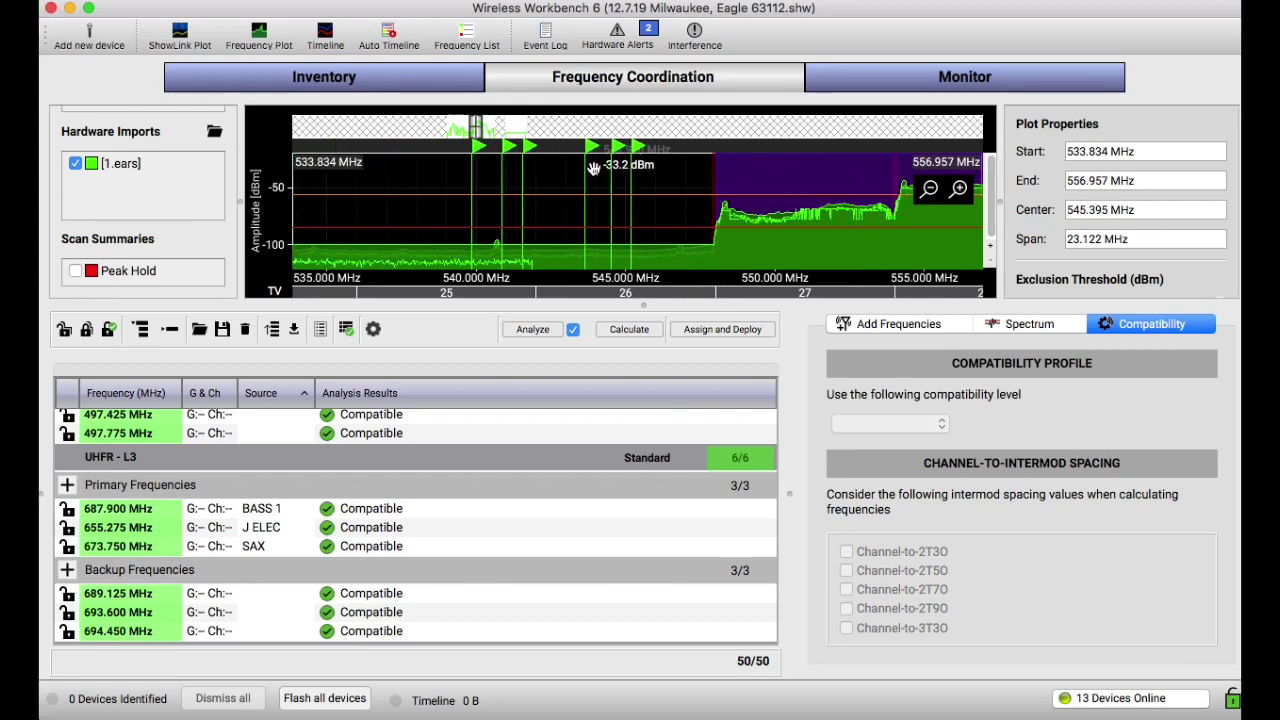
- Examine where the calculated frequencies fall between the exclusions across the RF scan, from about 467 MHz to 613 MHz
scroll(593, 168, left, 10)
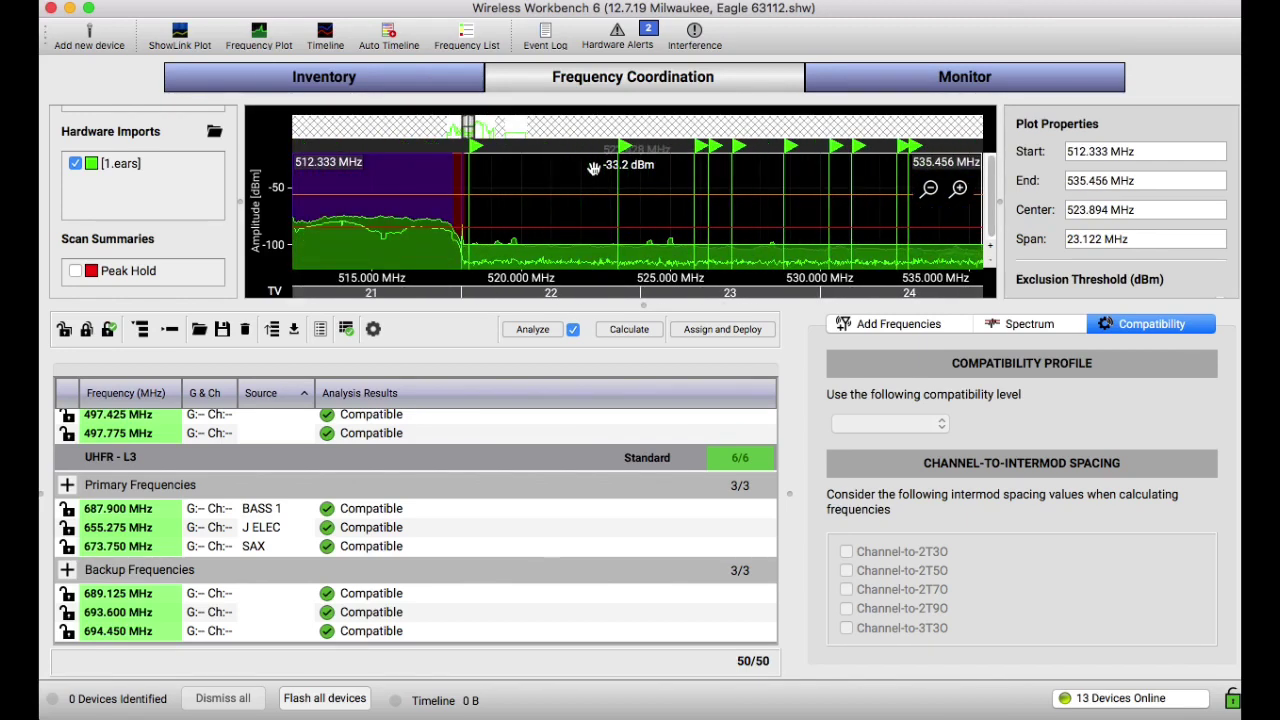
scroll(593, 168, left, 10)
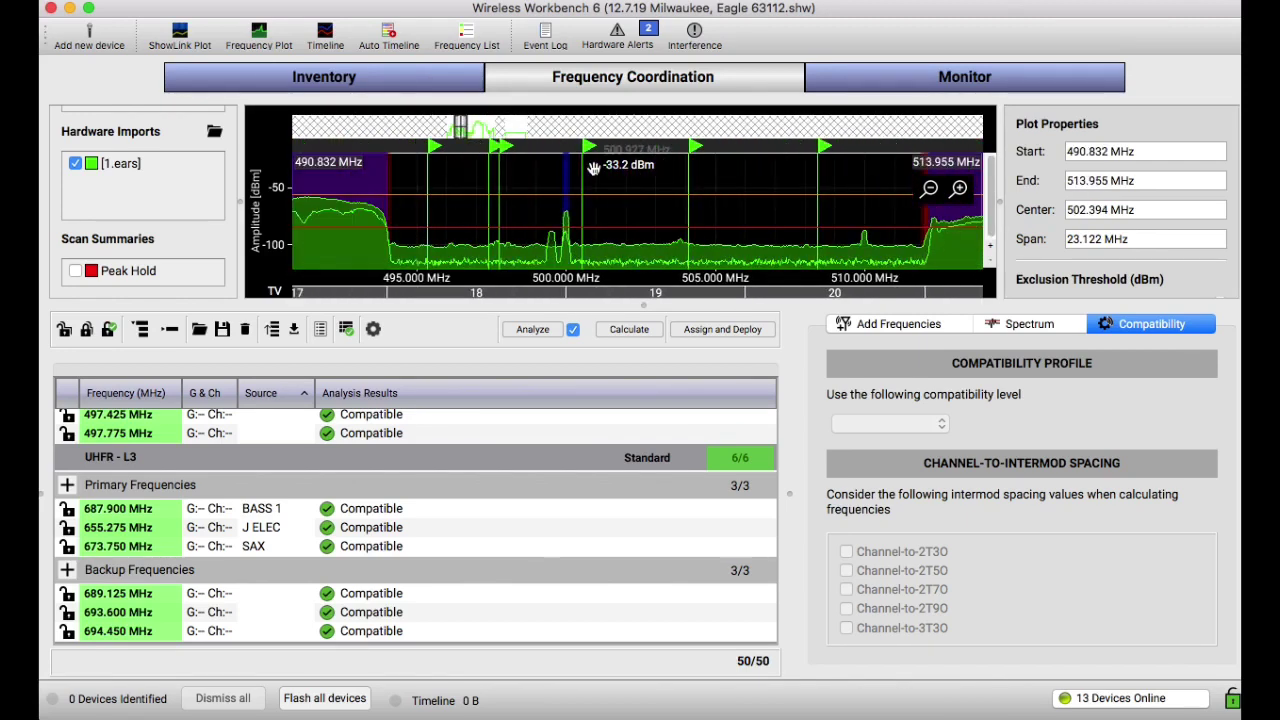
scroll(593, 168, left, 10)
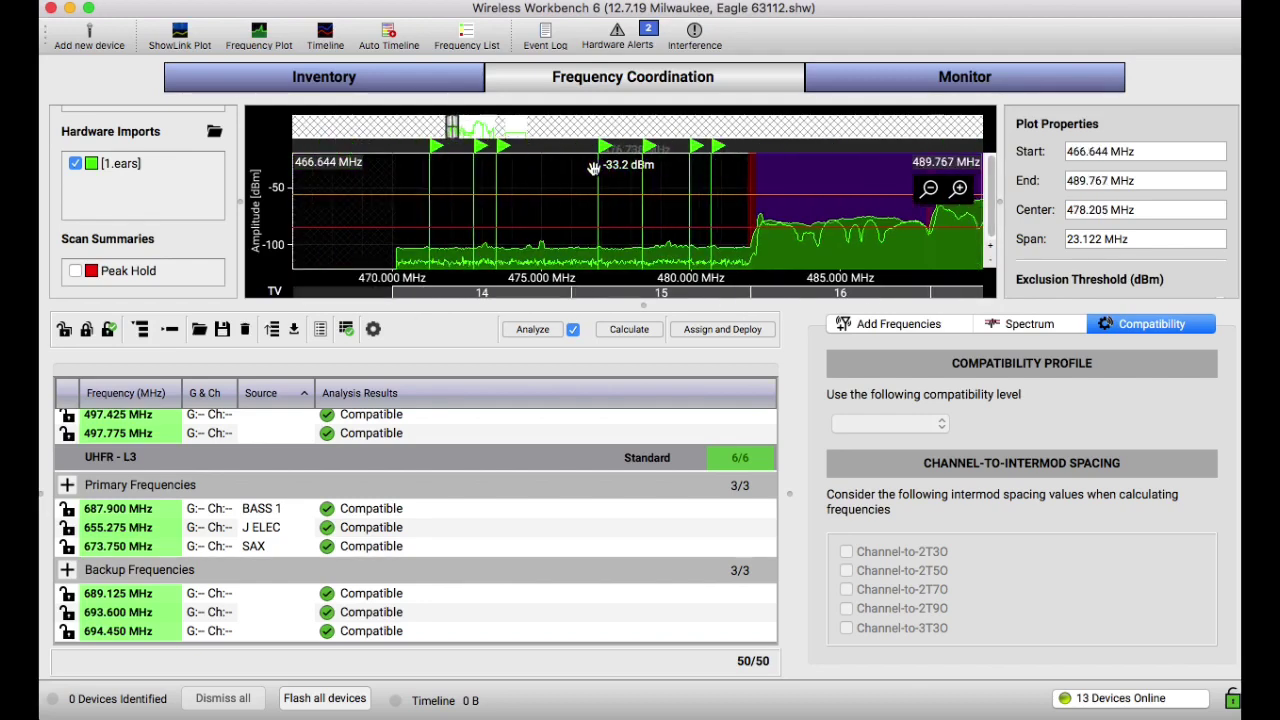
scroll(593, 168, right, 12)
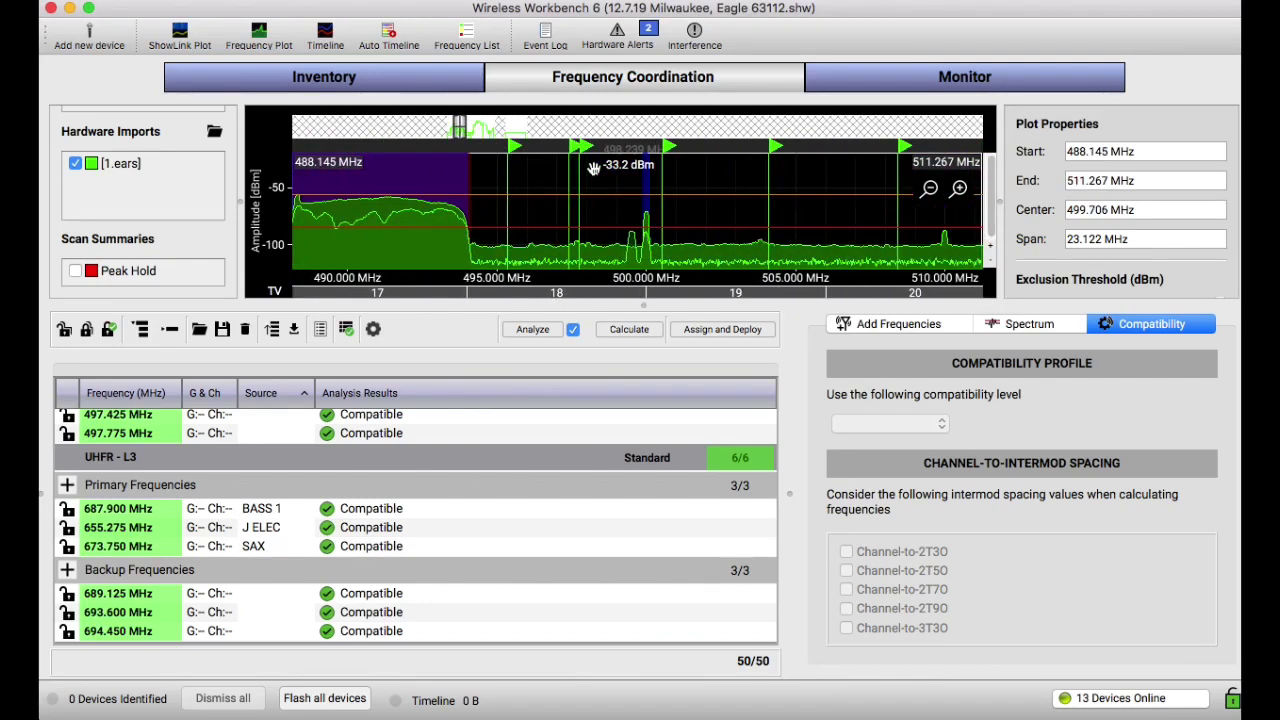
scroll(593, 168, right, 16)
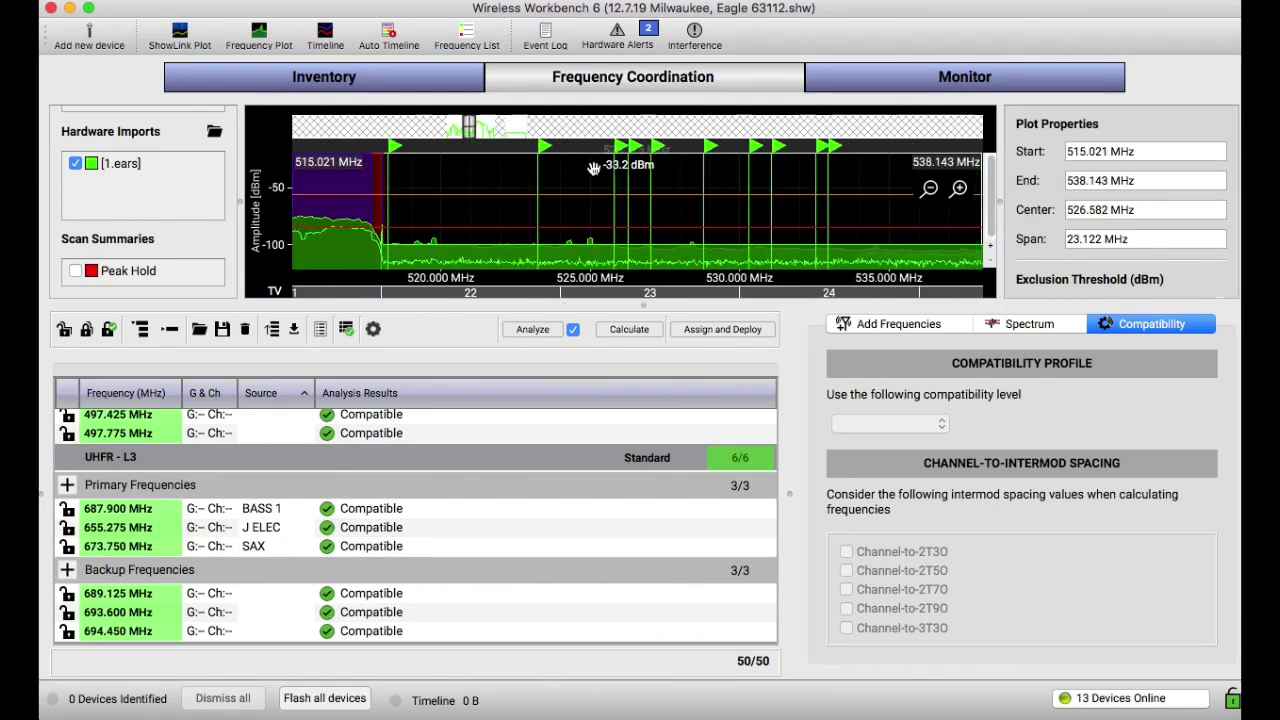
scroll(593, 168, right, 18)
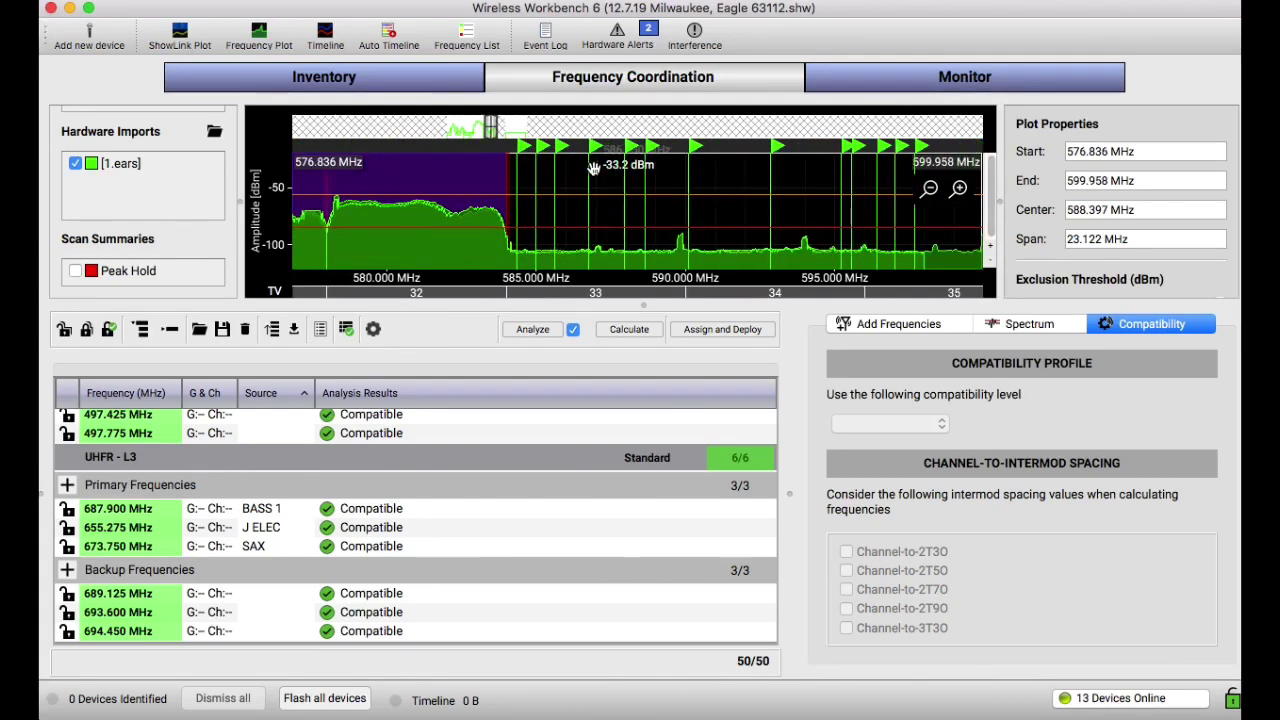
scroll(593, 168, right, 6)
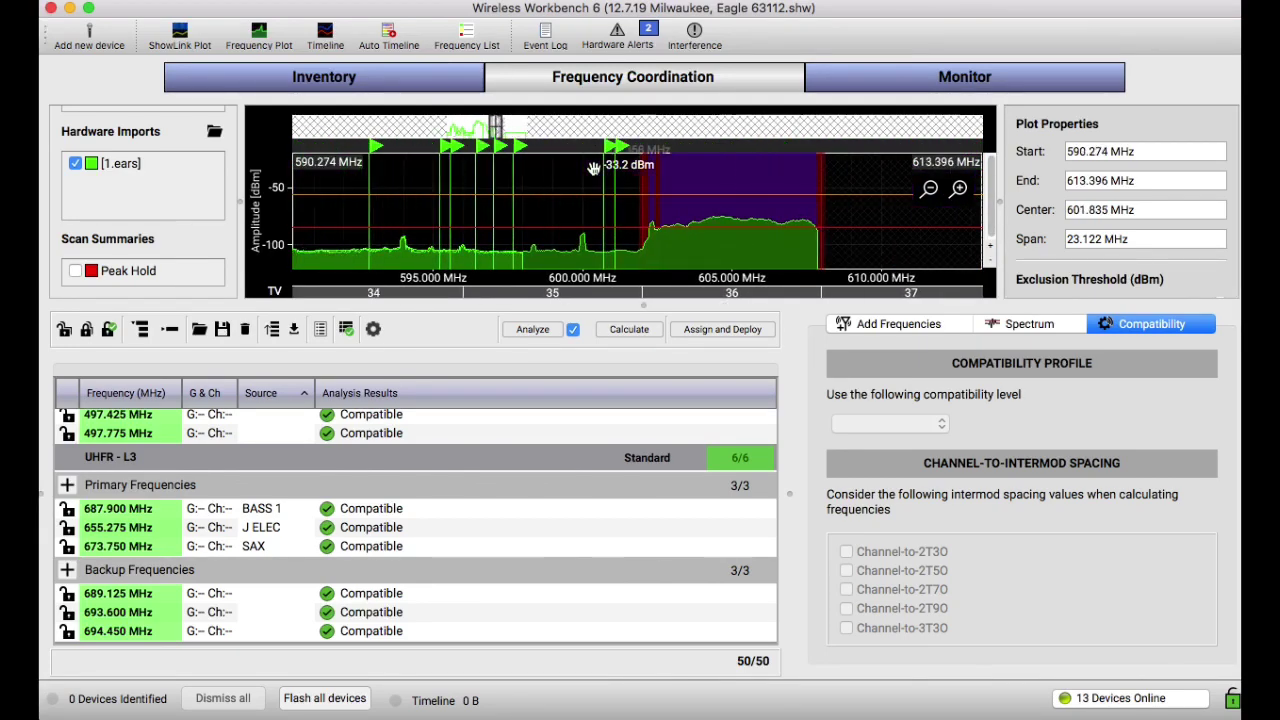
scroll(593, 168, left, 3)
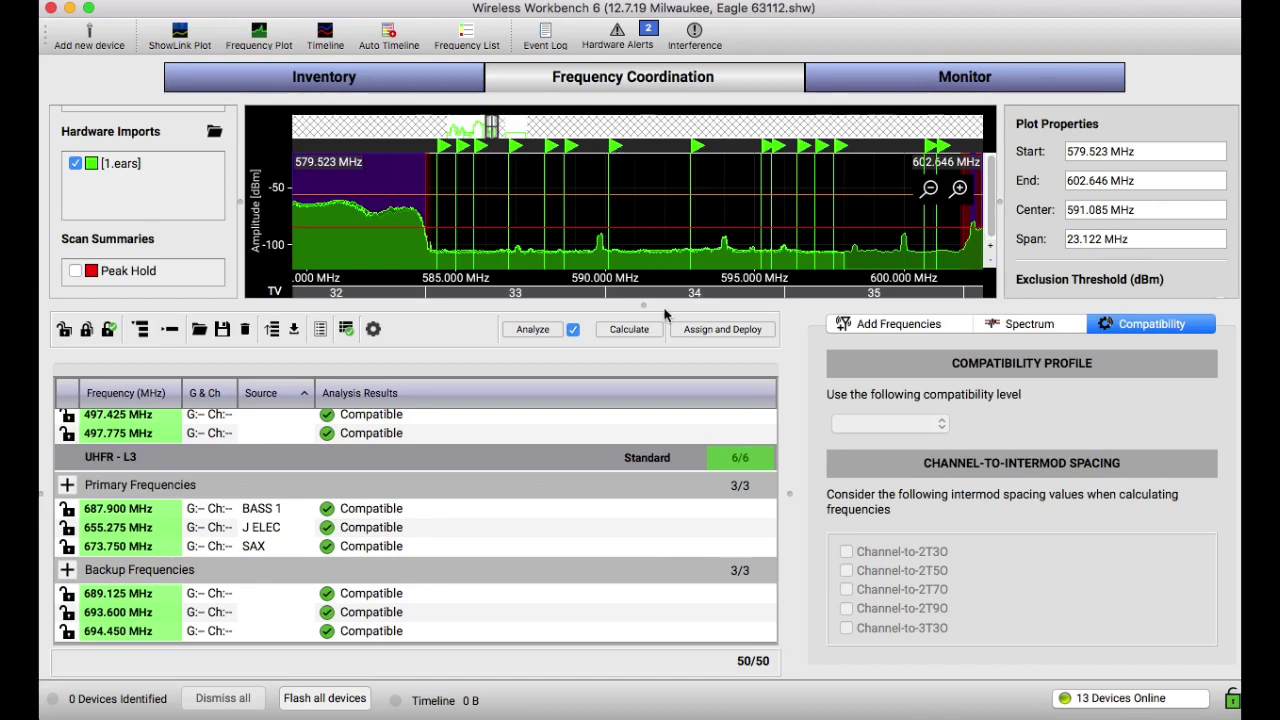
- Recalculate the entire frequency set three times to synthesize alternative frequencies for all groups
click(617, 331)
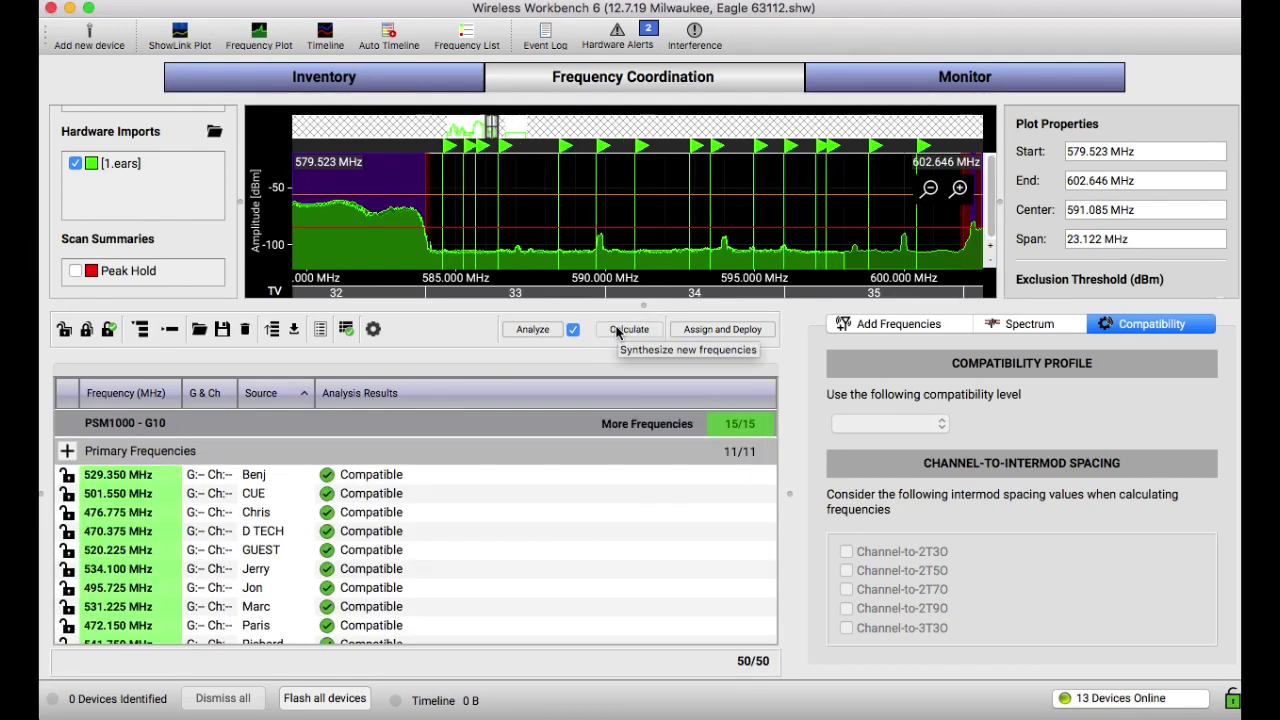
click(617, 331)
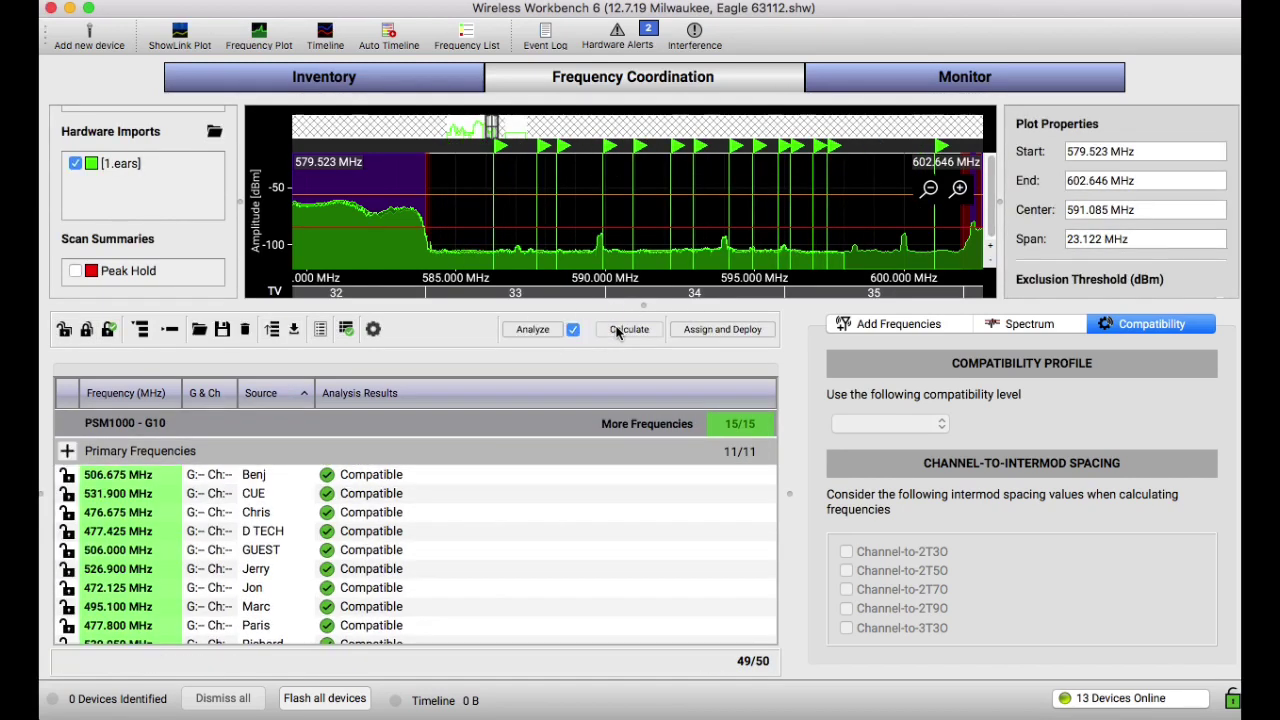
click(617, 331)
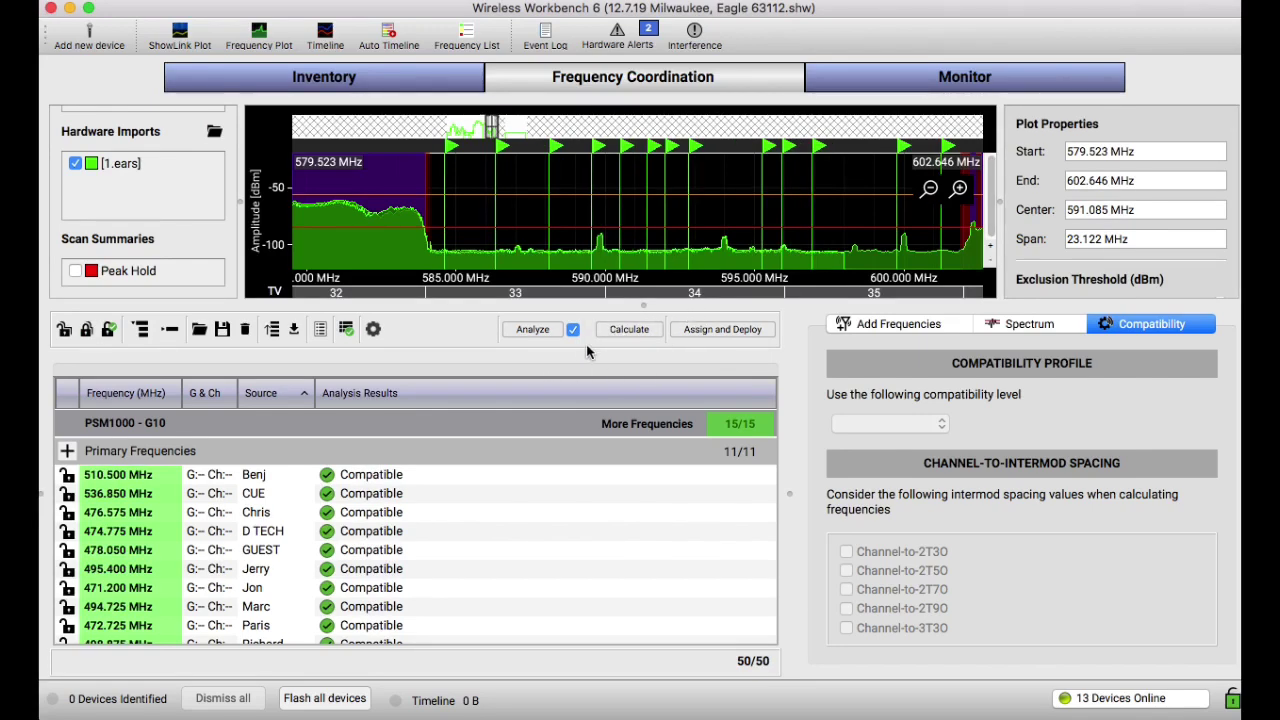
- Analyze the calculated frequencies, review the analysis results for conflicts across all bands, and close the results
click(574, 331)
click(573, 330)
click(544, 331)
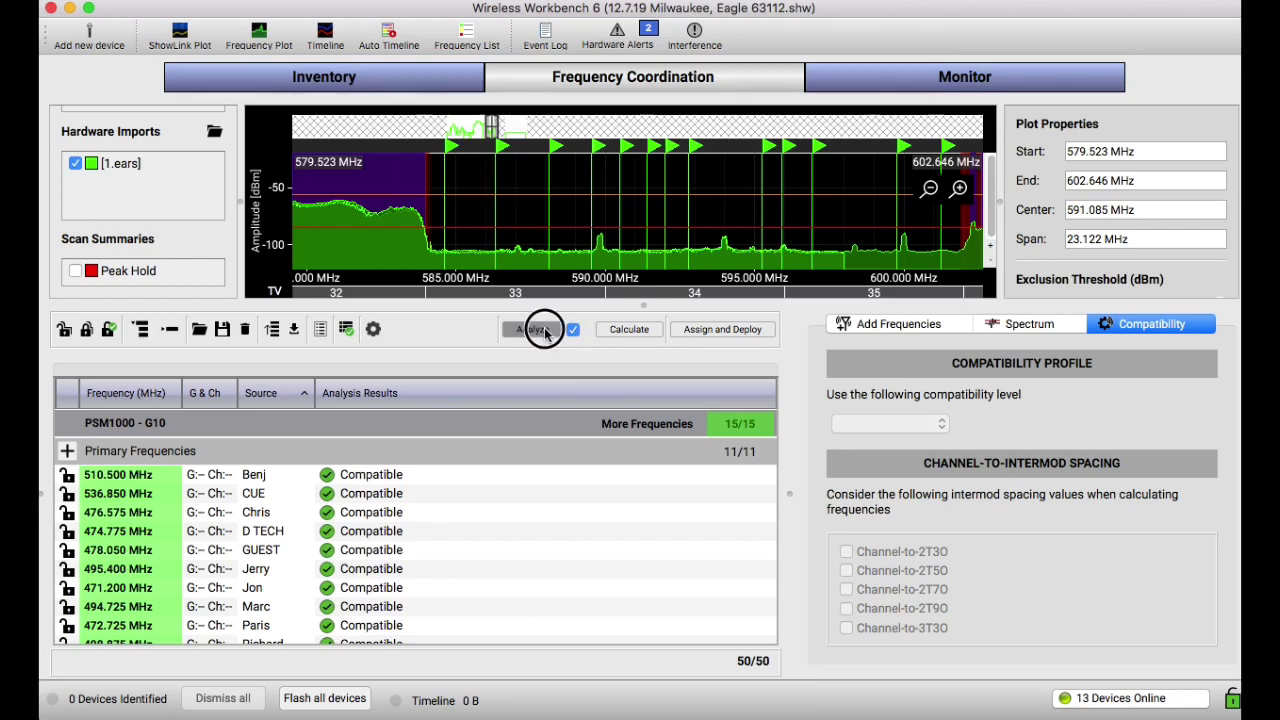
scroll(565, 365, down, 7)
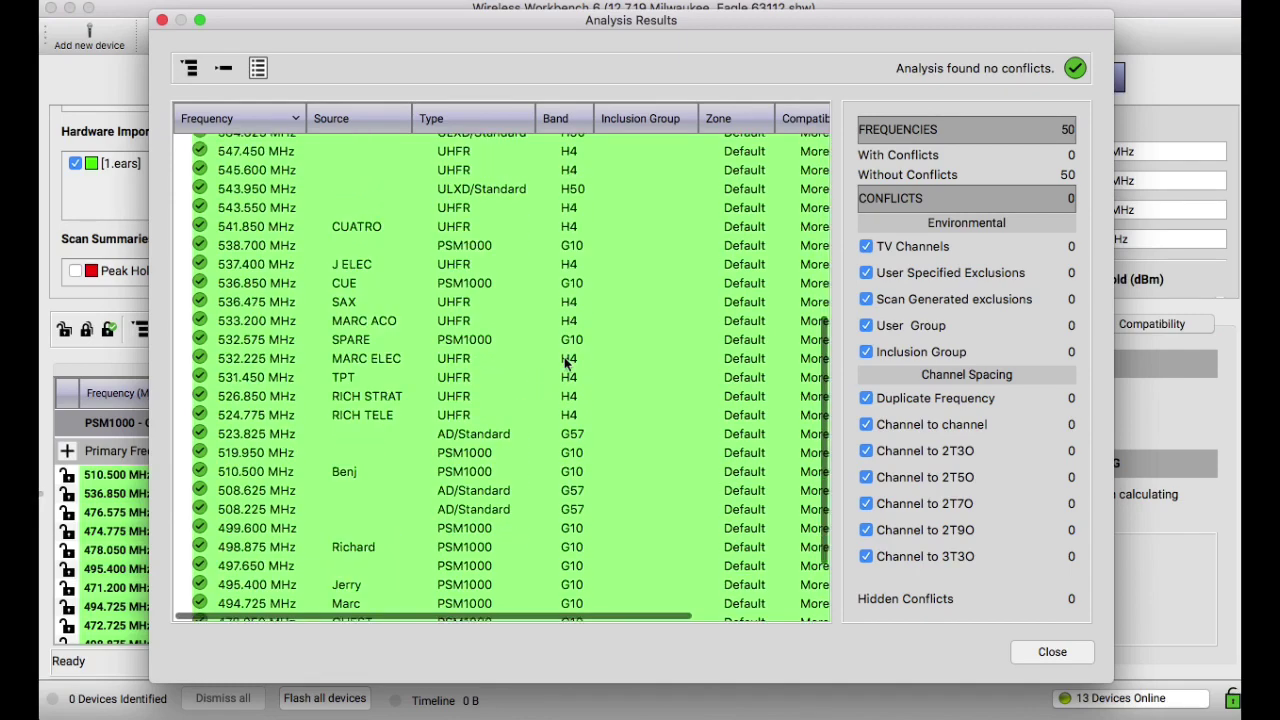
scroll(568, 400, up, 8)
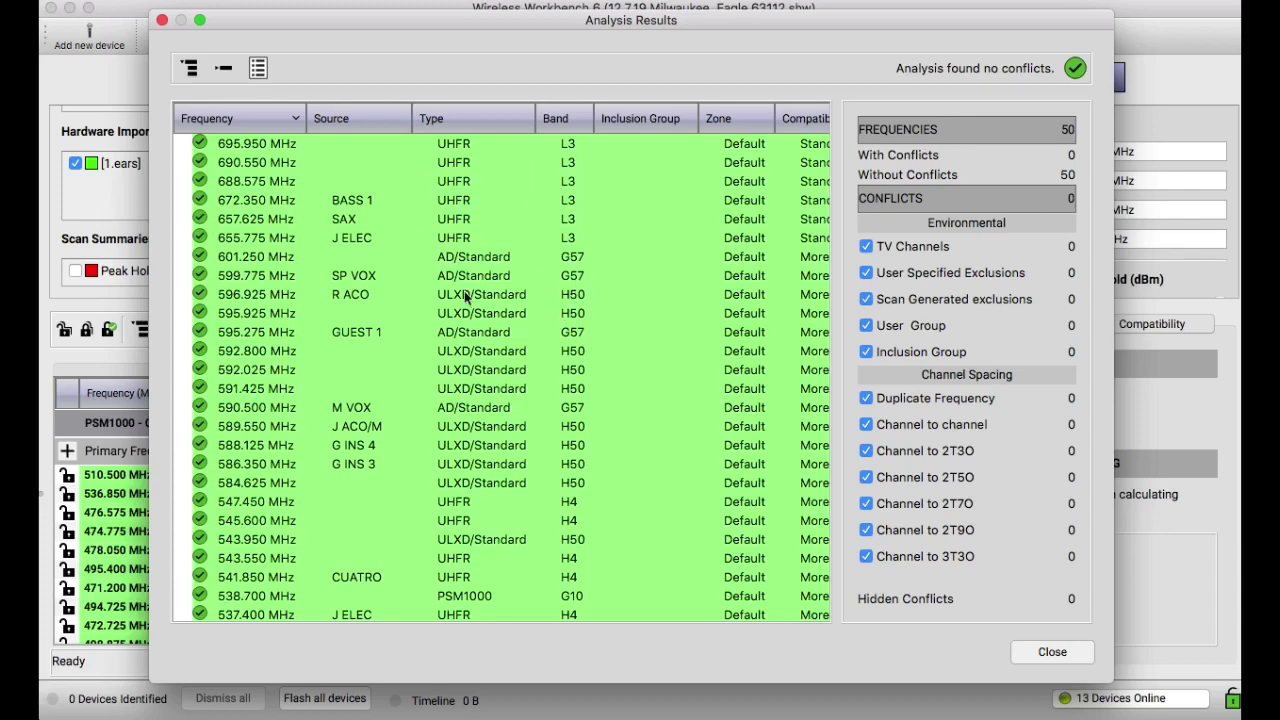
click(478, 146)
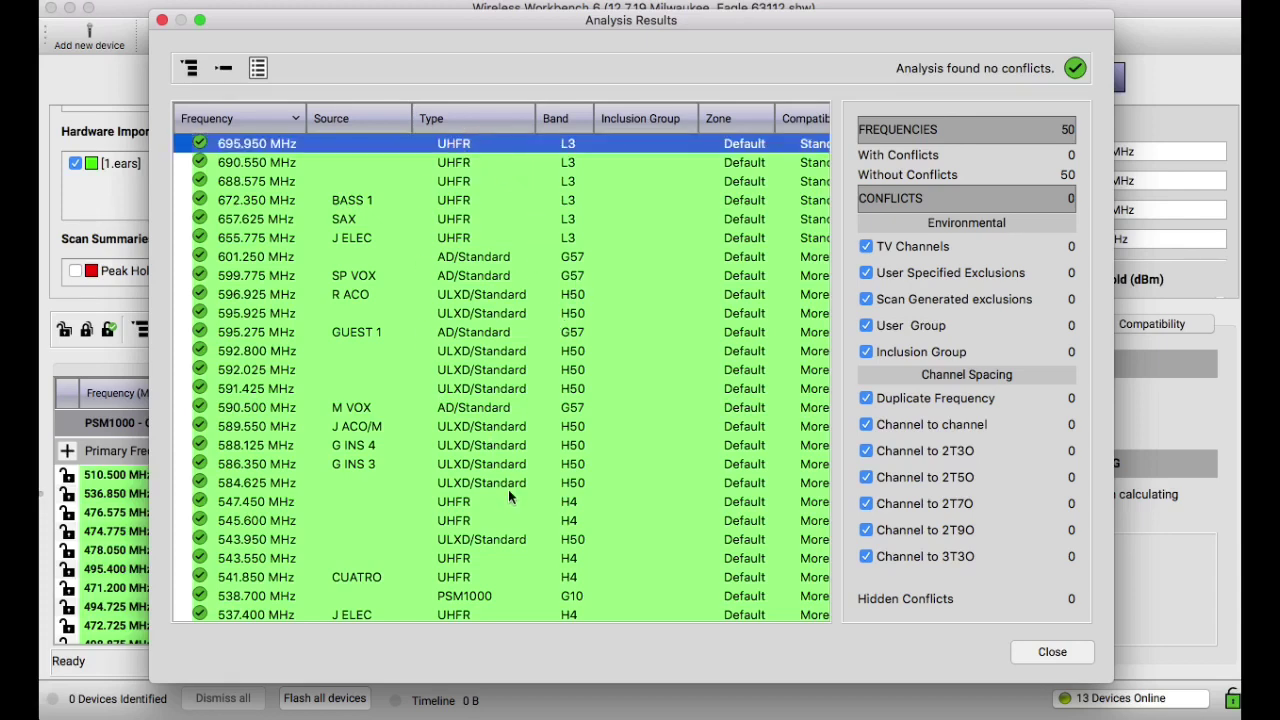
click(1050, 652)
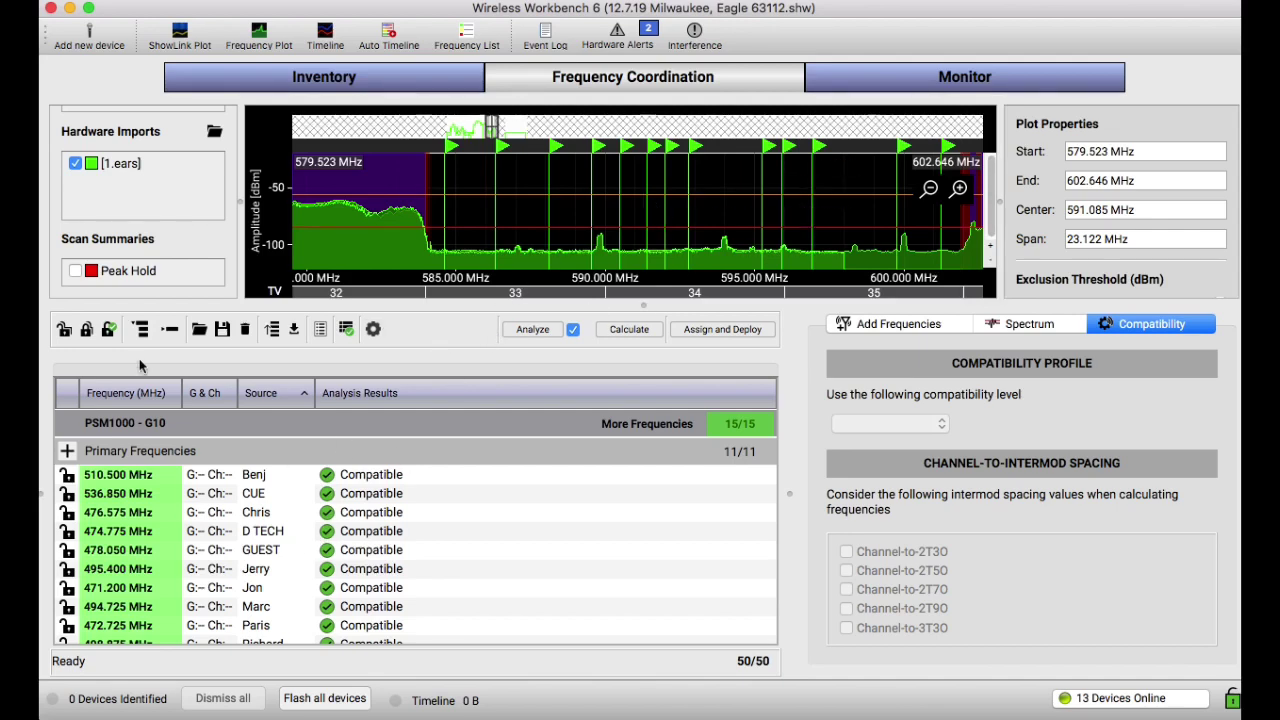
- Lock all compatible frequencies in the coordination workspace and deploy the WWB frequency list to the inventory
click(110, 336)
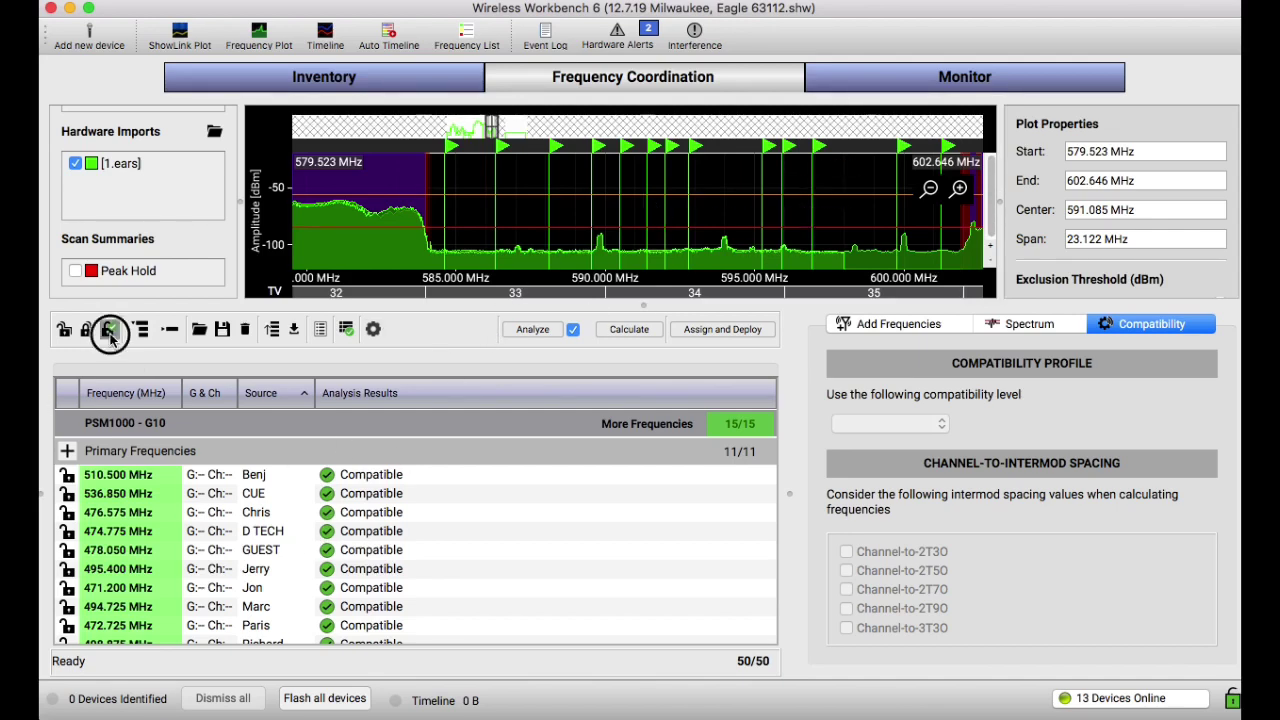
click(110, 336)
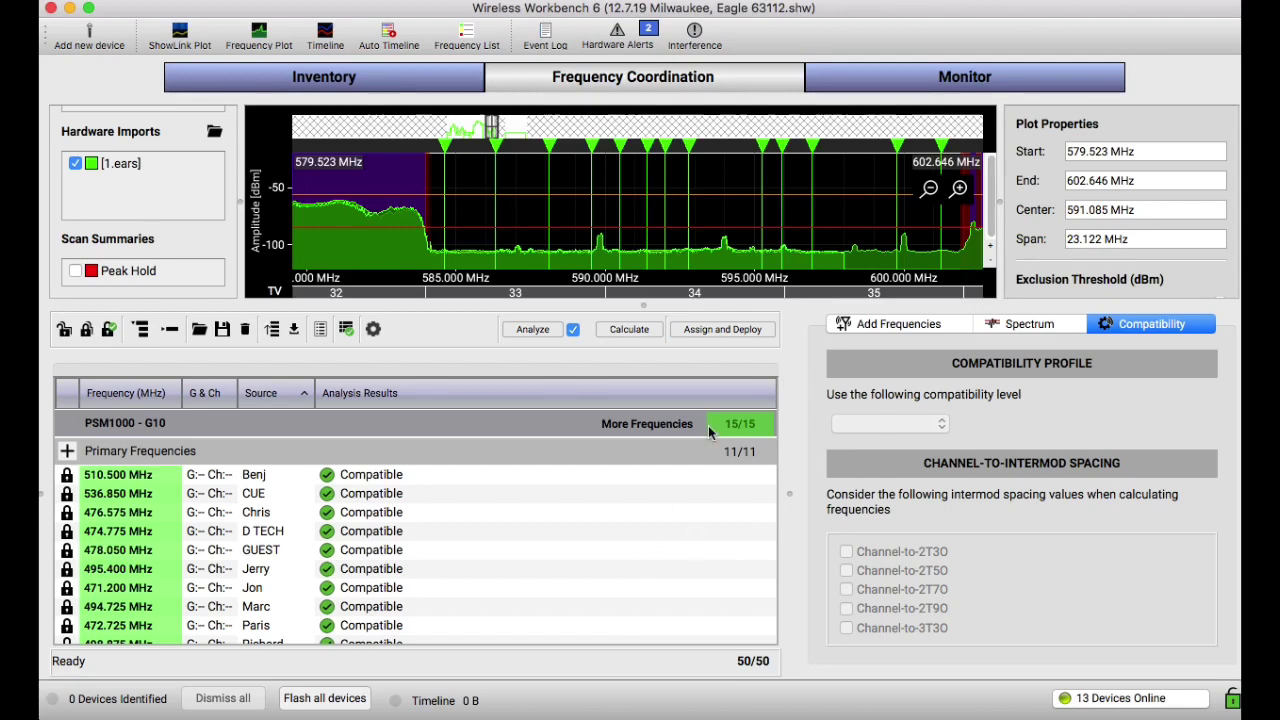
click(725, 330)
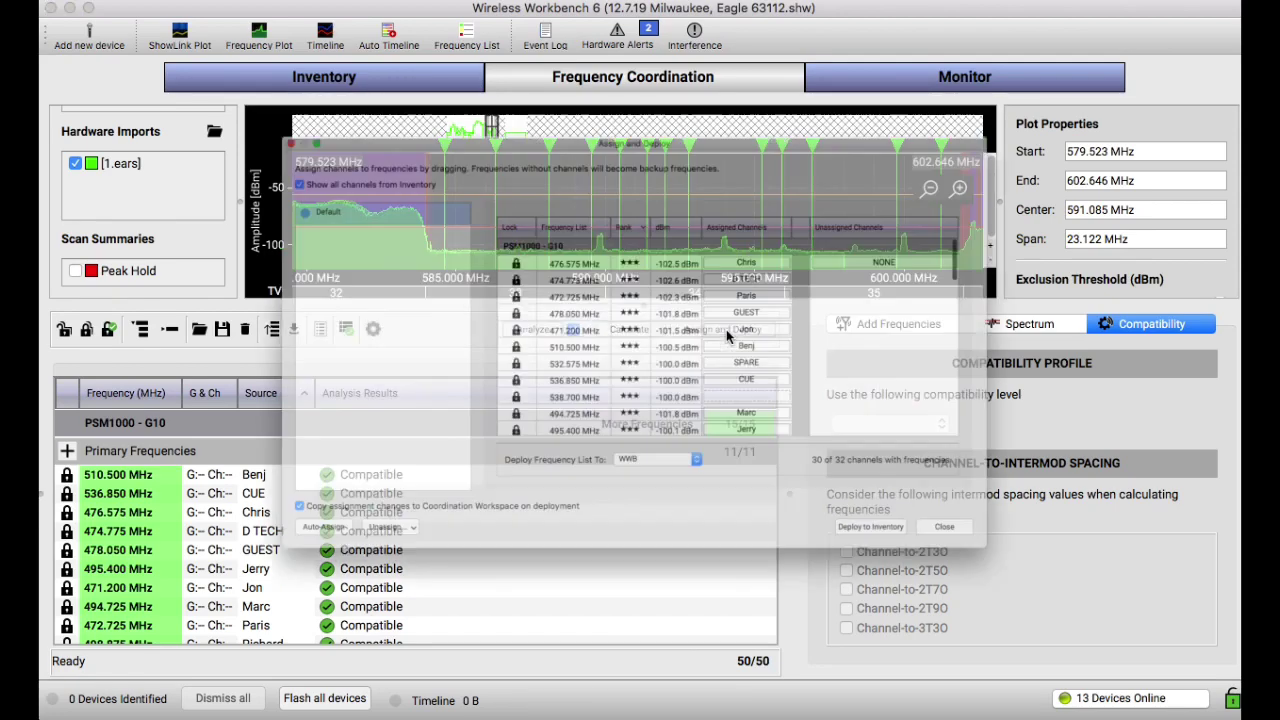
click(1010, 613)
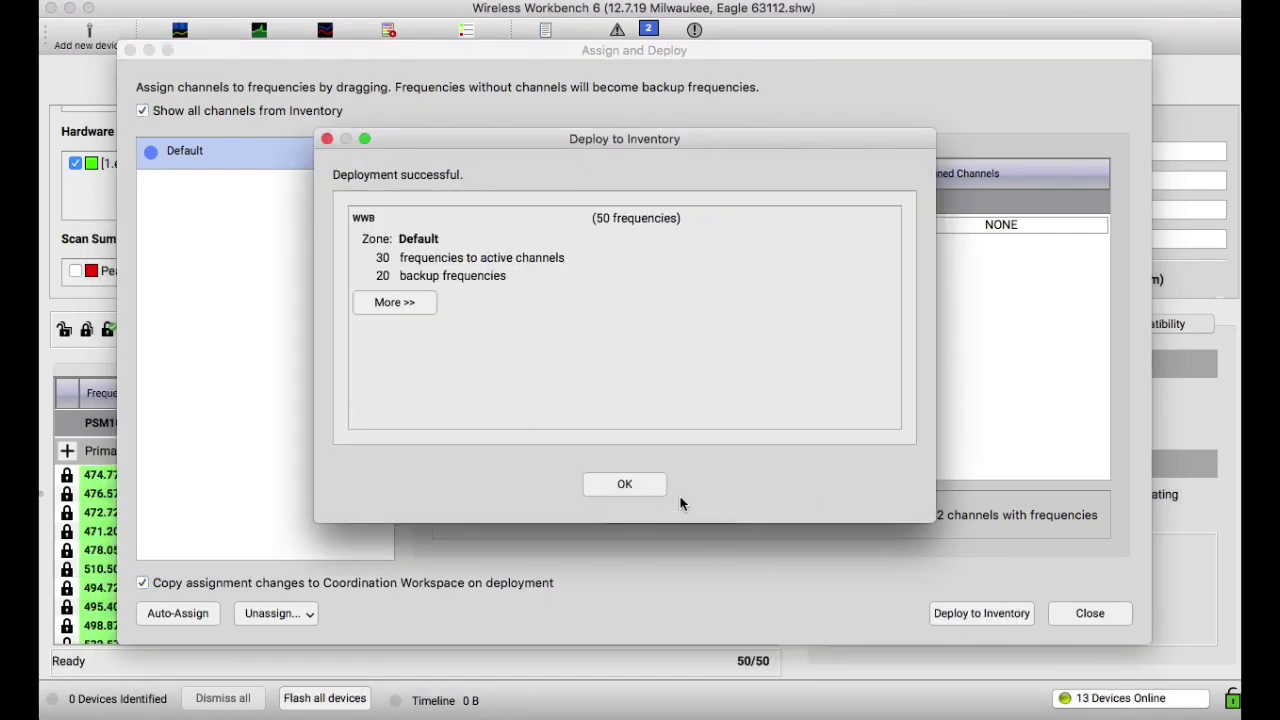
click(652, 484)
click(1091, 613)
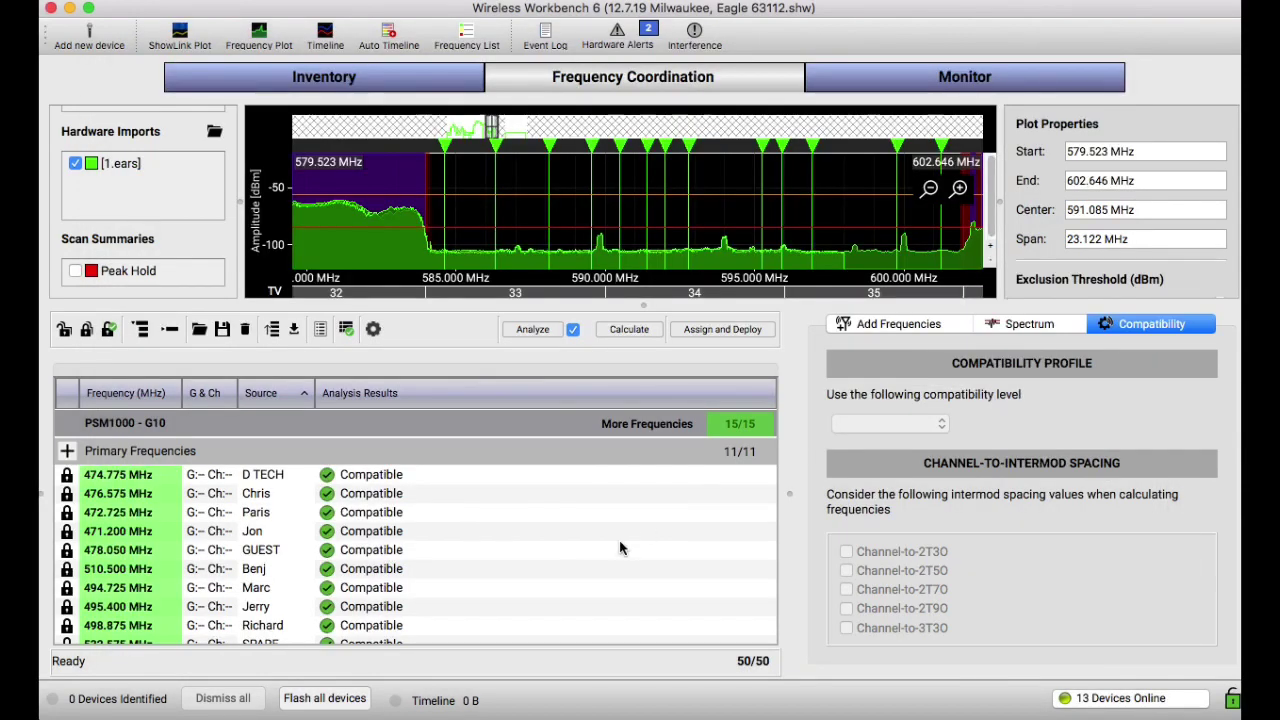
scroll(619, 539, down, 3)
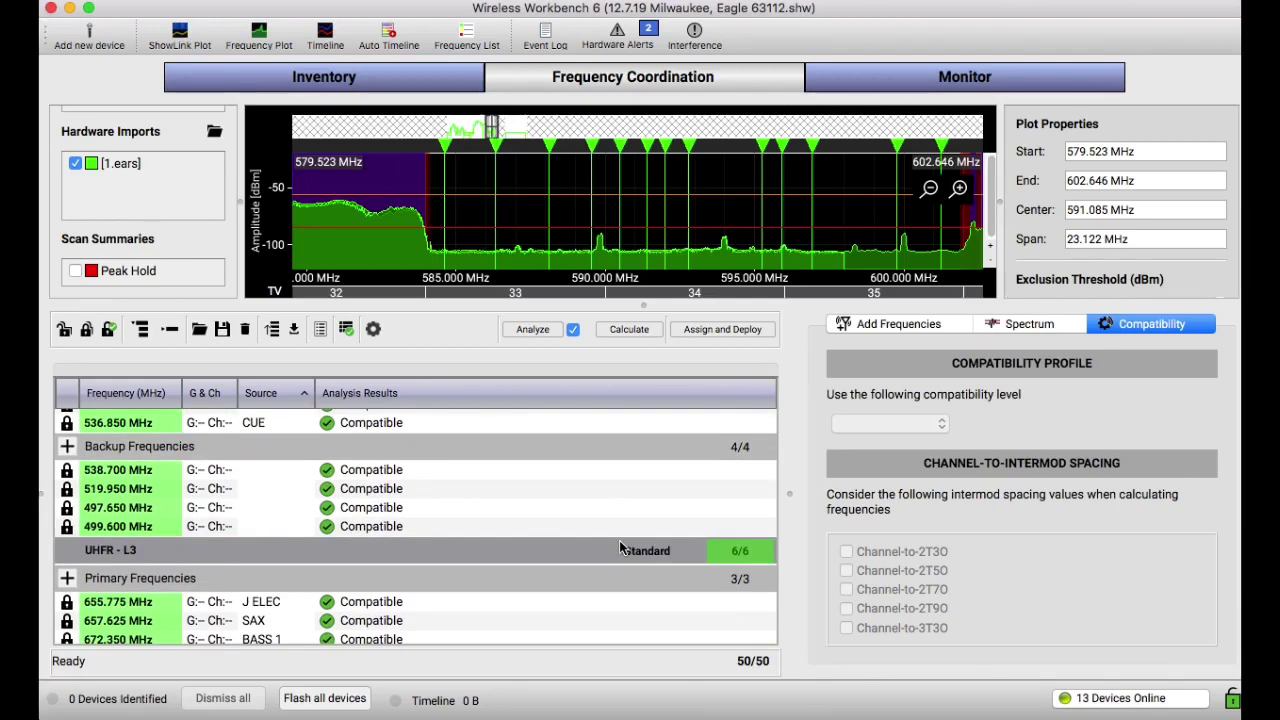